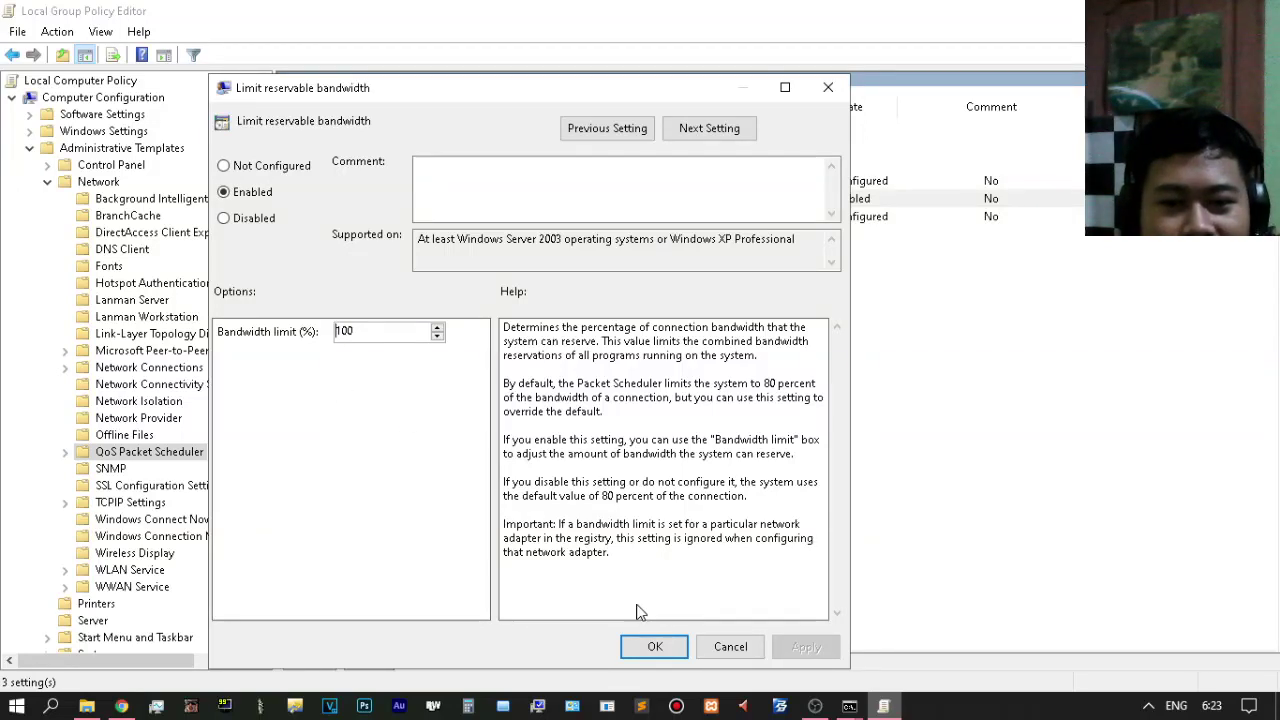
Apply the Limit reservable bandwidth policy at 100% and start a packet loss test on id.packetlosstest.com in the browser
click(654, 646)
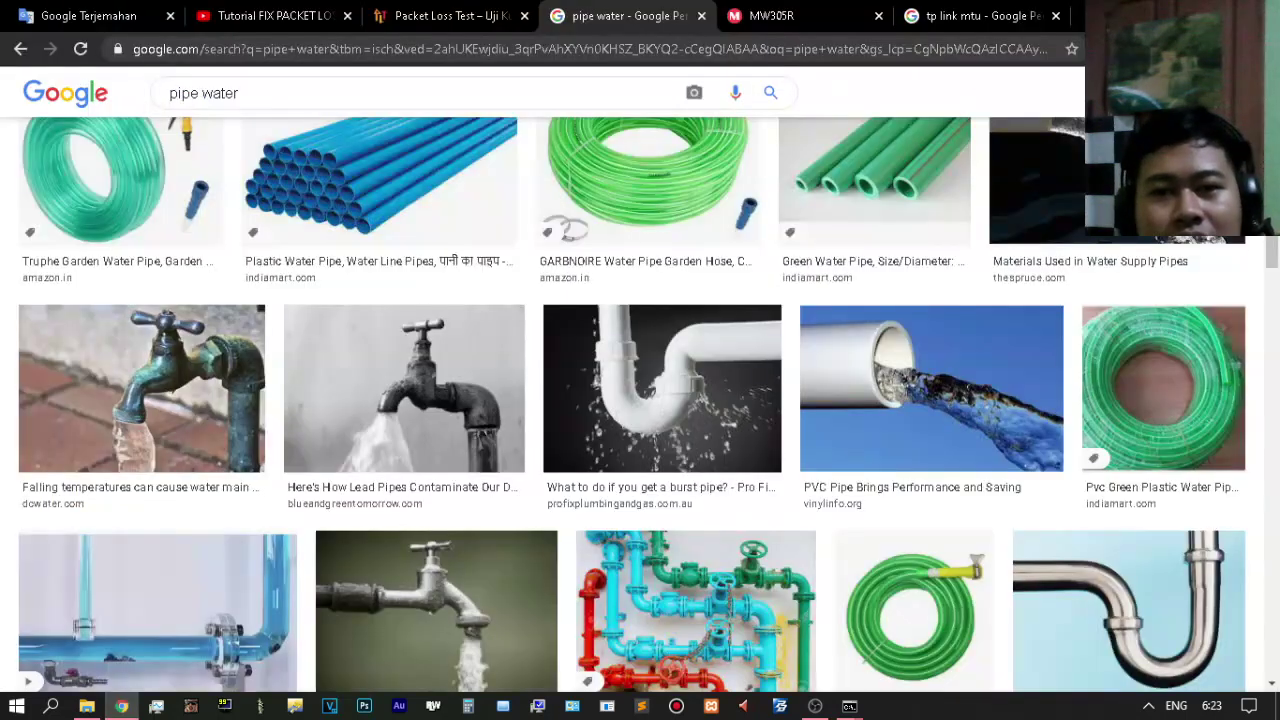
click(415, 8)
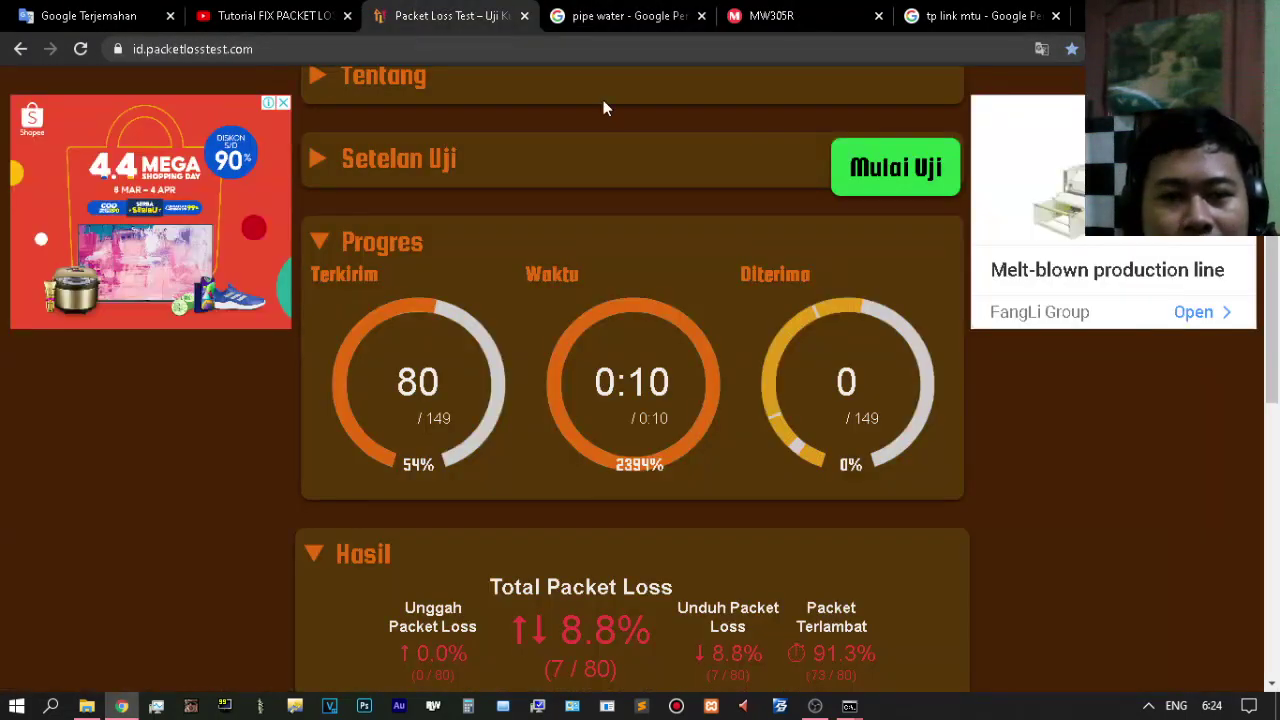
click(885, 185)
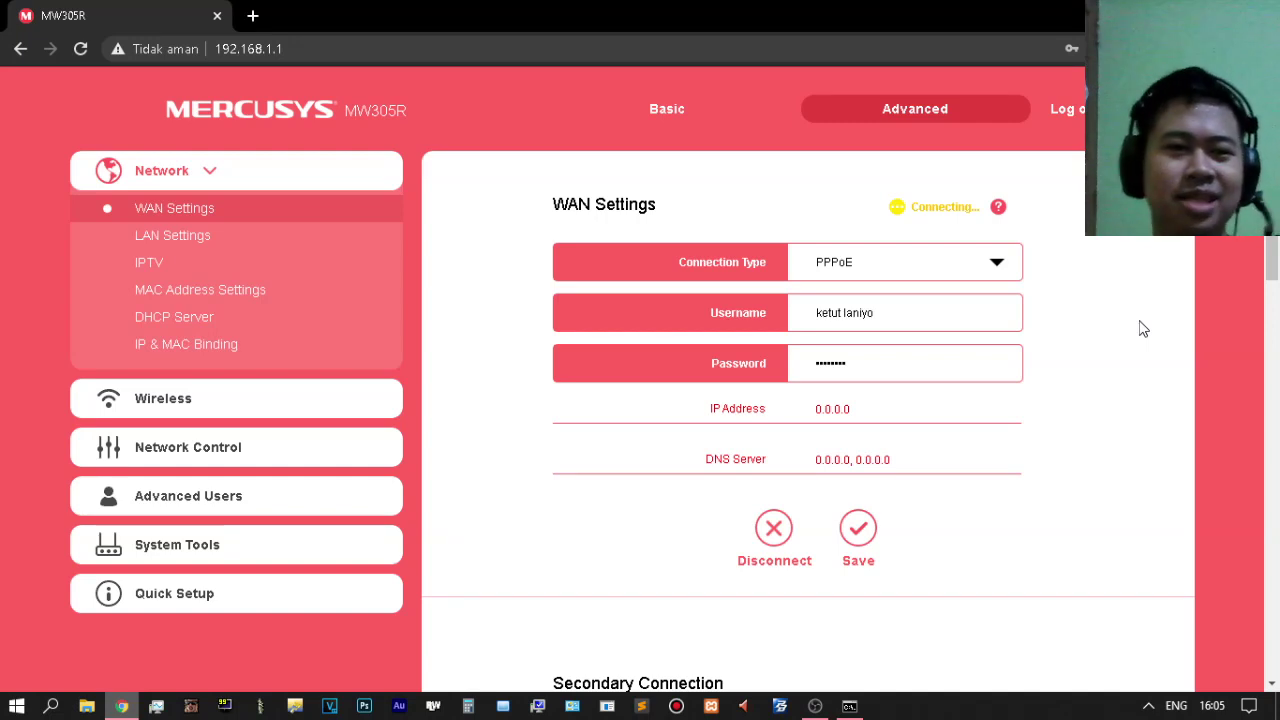
View the connected devices on the router's basic page, check its address 192.168.1.1 and log out
click(667, 109)
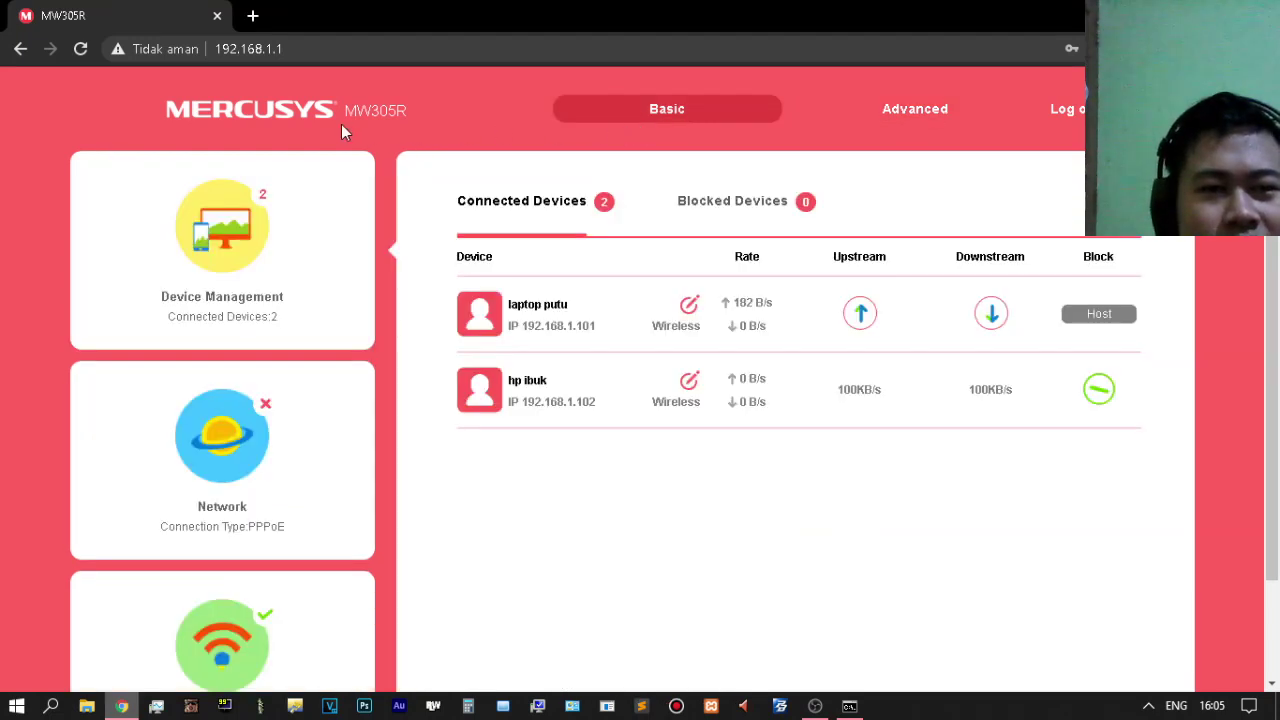
click(331, 41)
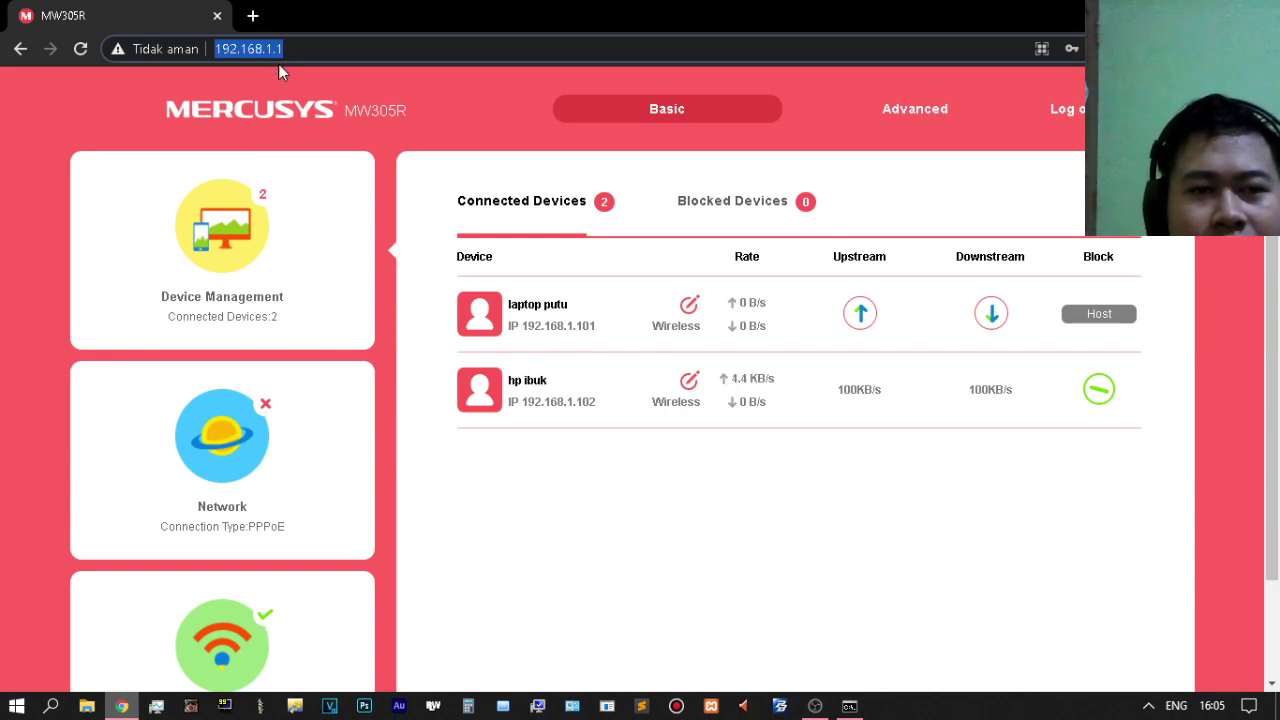
click(560, 213)
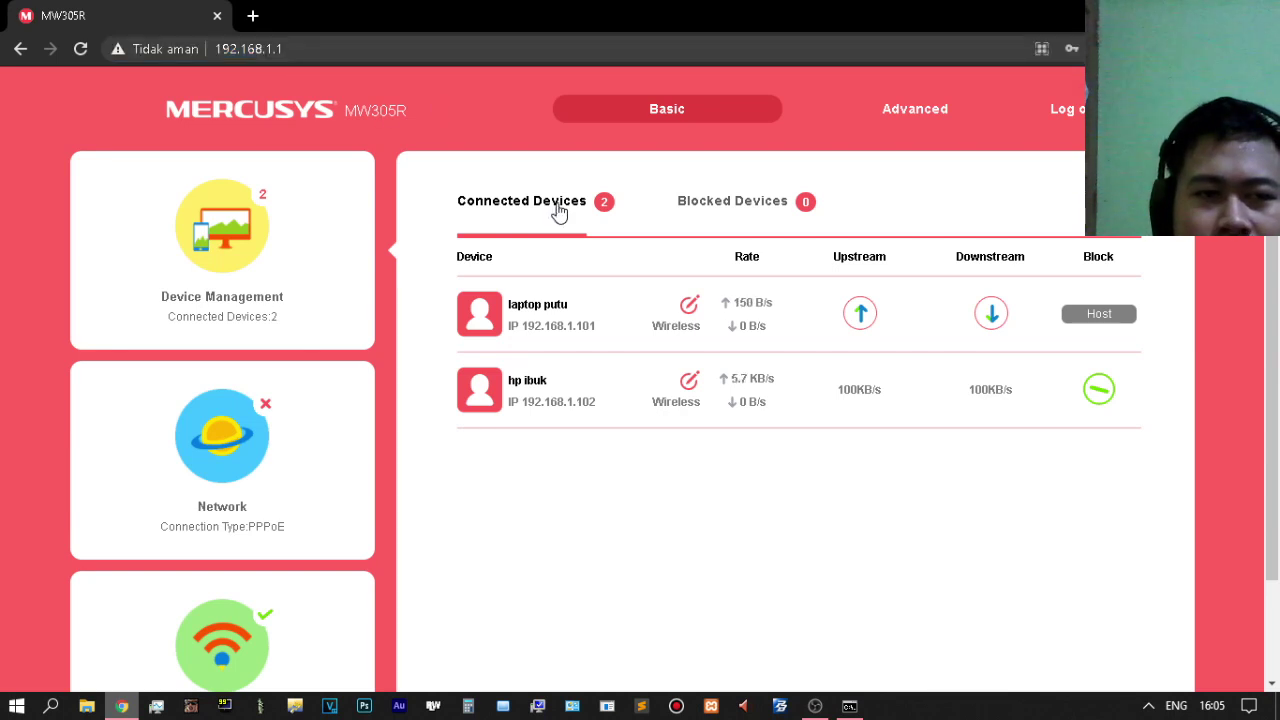
click(1068, 109)
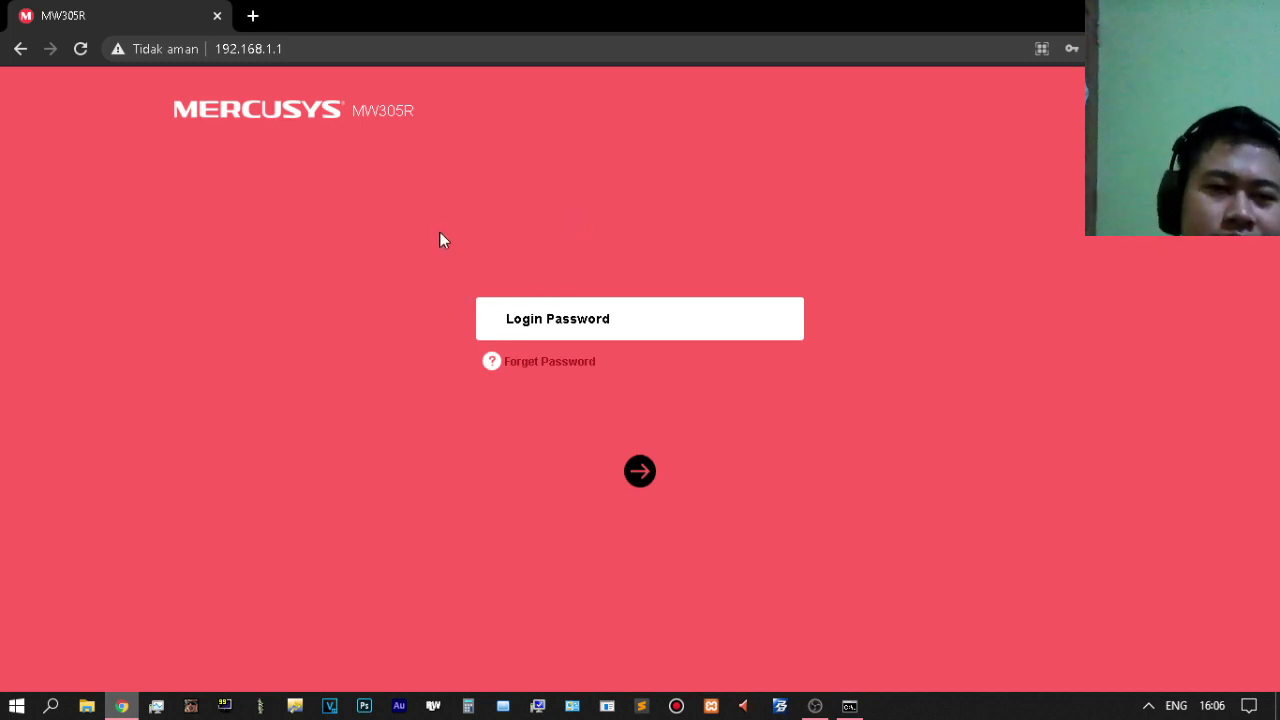
Fill in the saved router login password, check the current Wi-Fi connection and log in
click(710, 320)
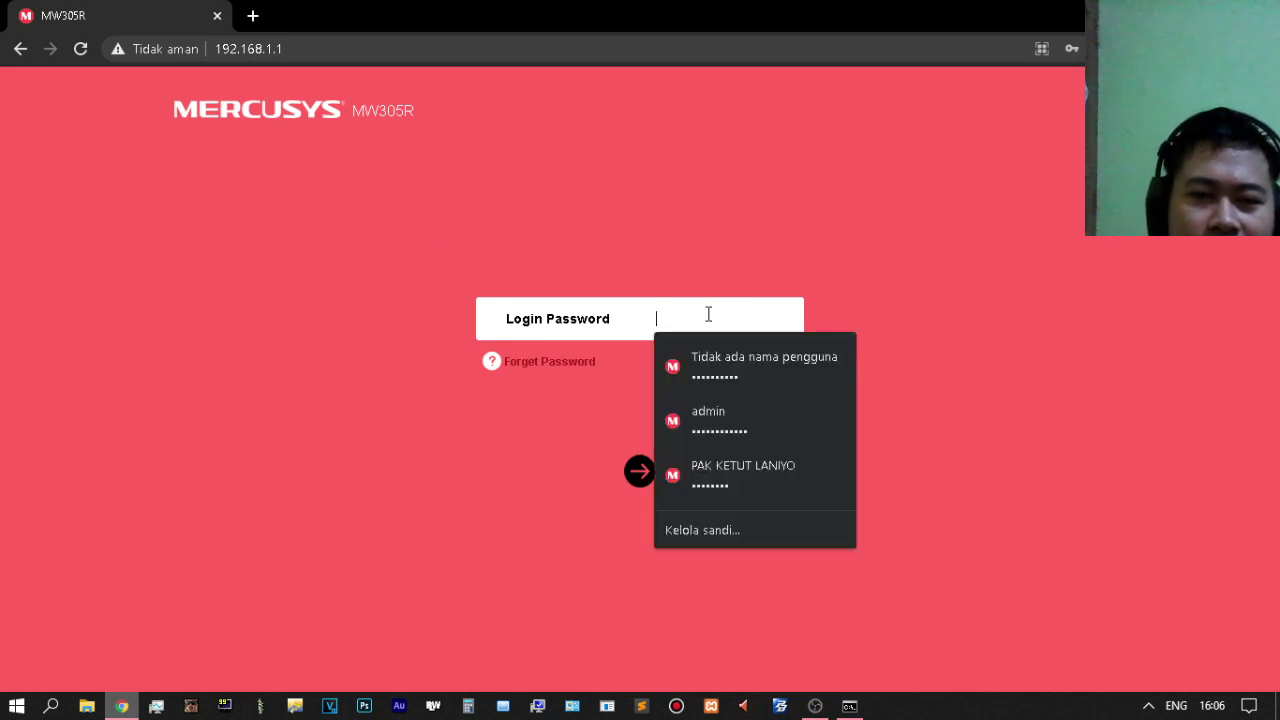
click(736, 377)
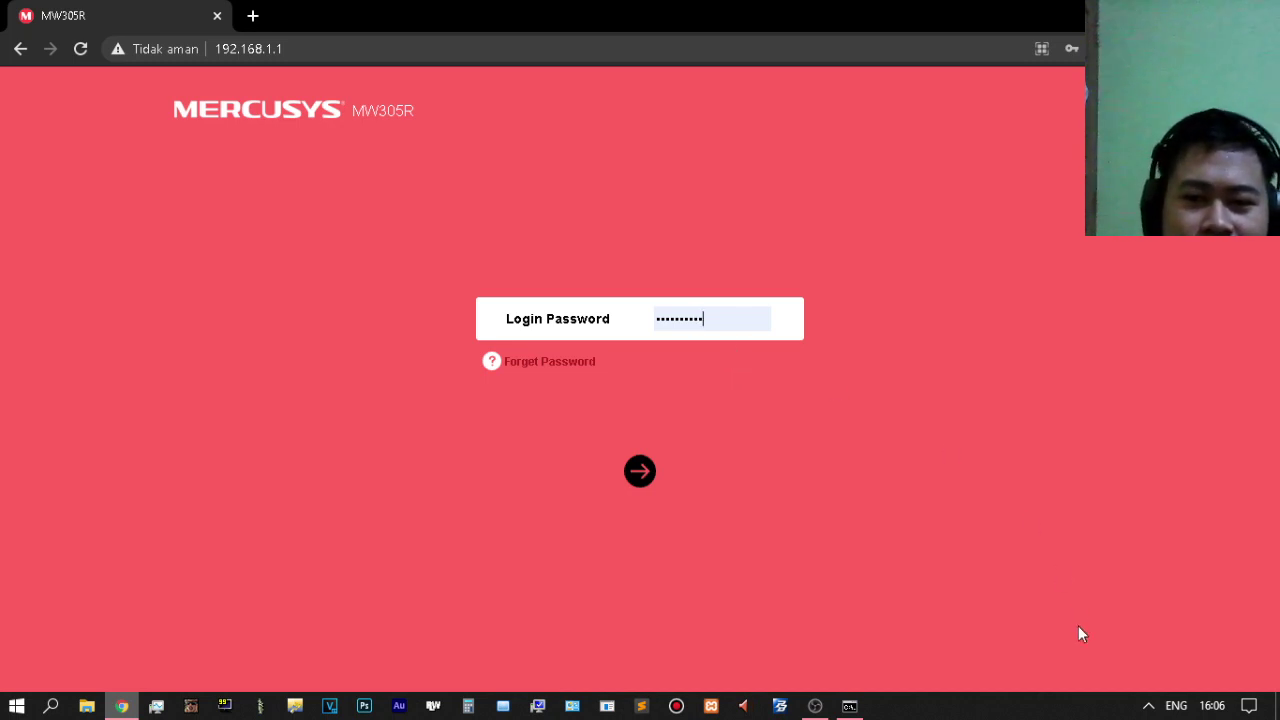
click(1148, 706)
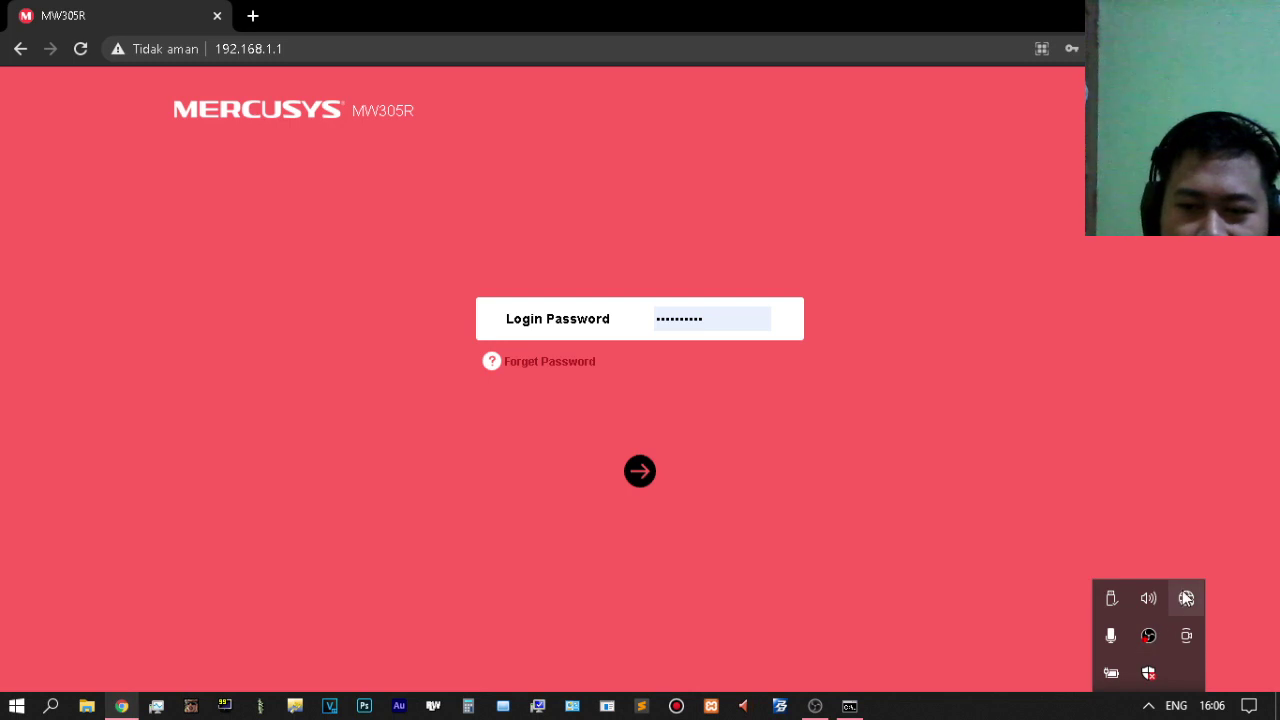
click(1186, 598)
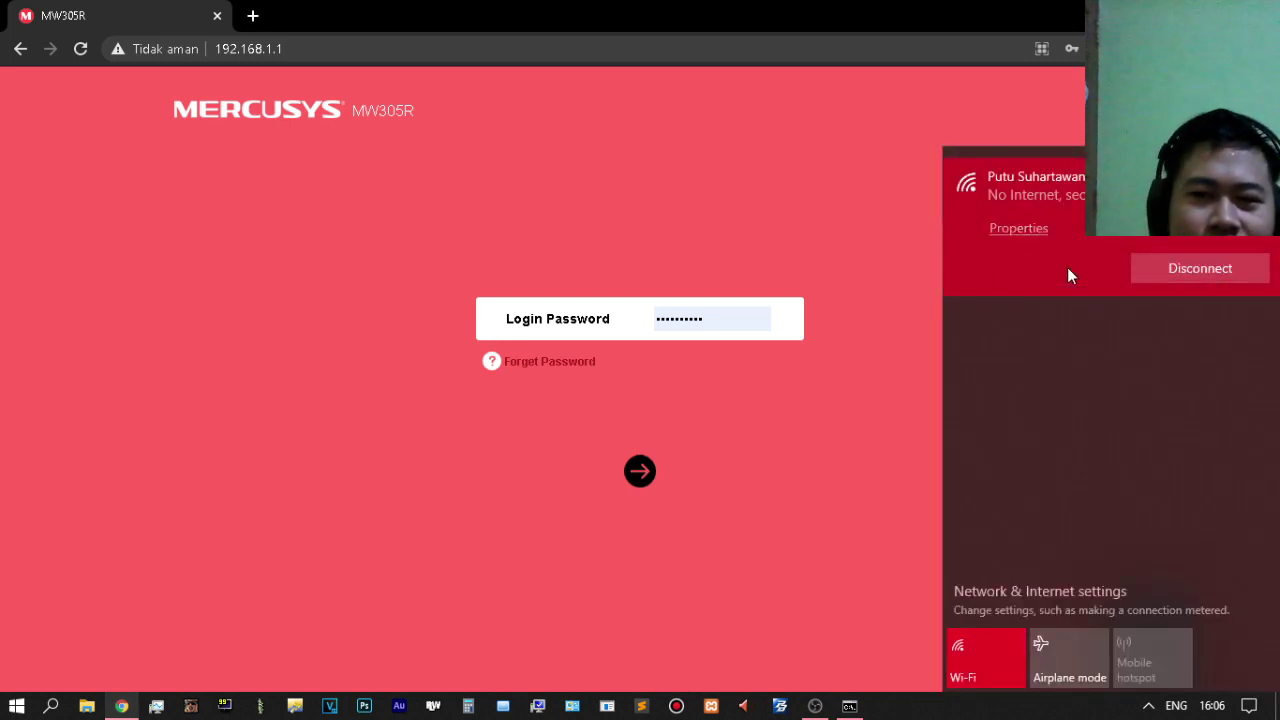
click(749, 157)
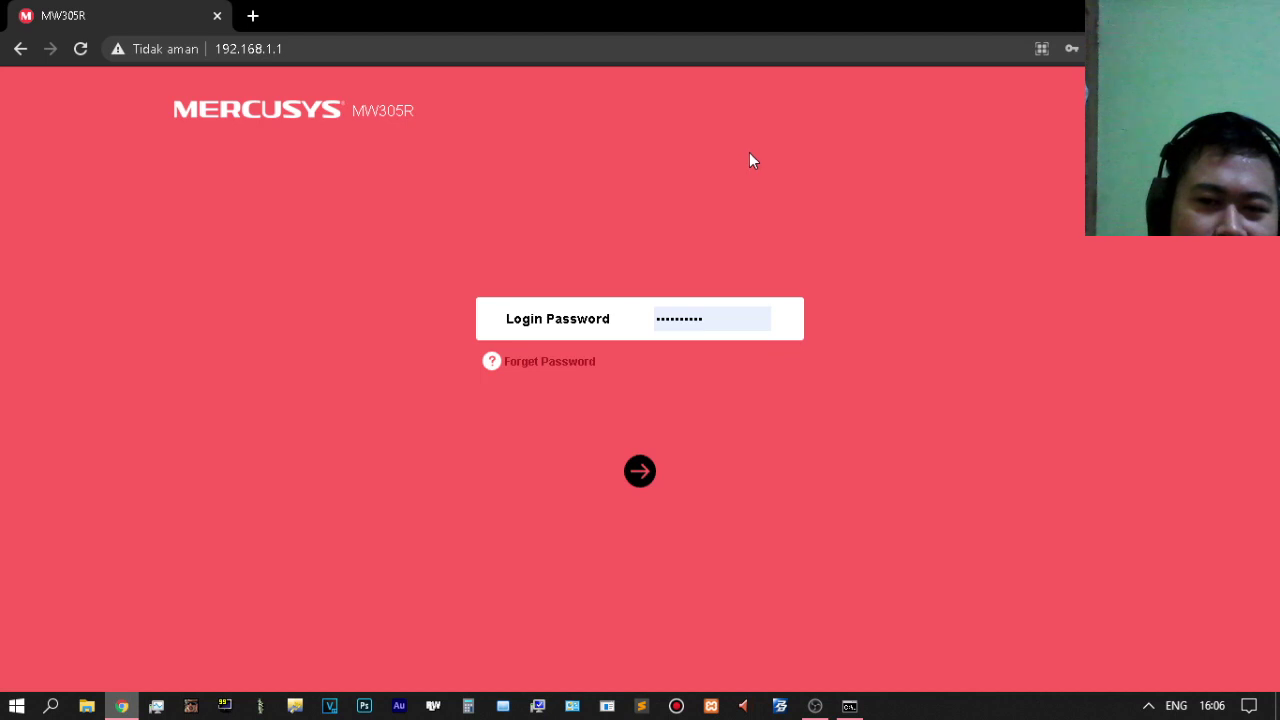
click(640, 473)
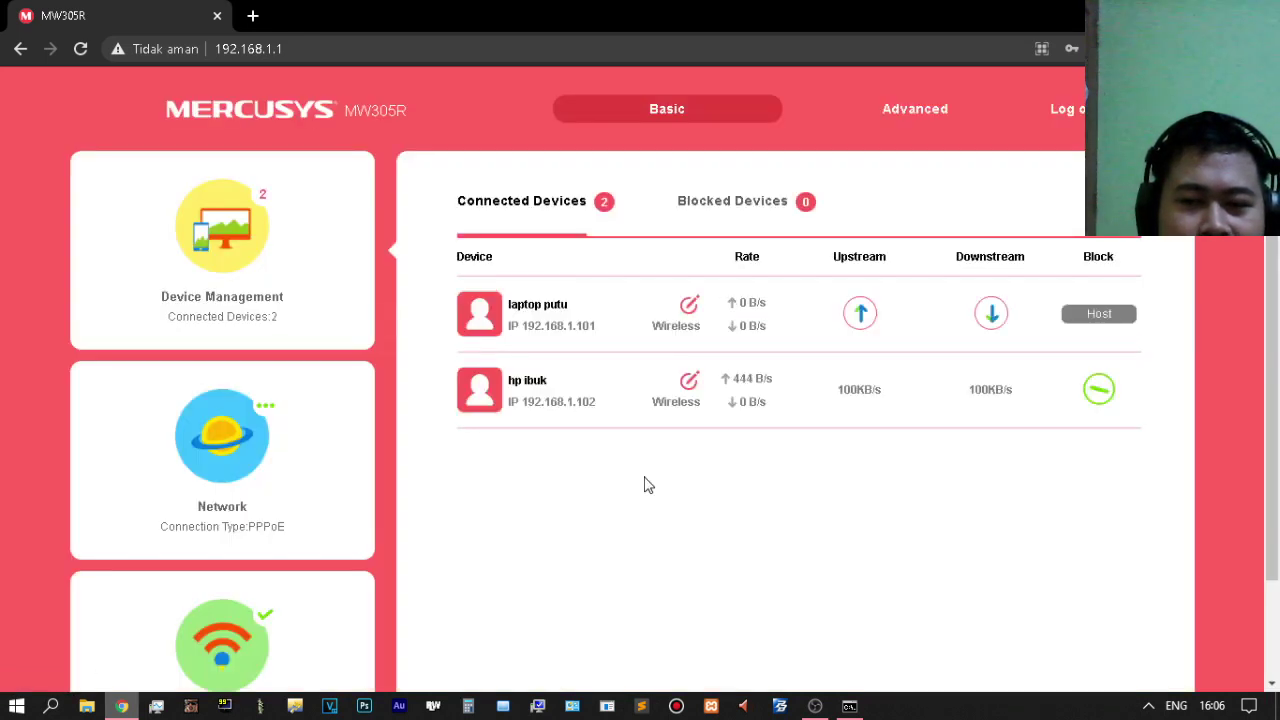
Block the device "hp ibuk" from the router's network and check the blocked devices list
click(1100, 392)
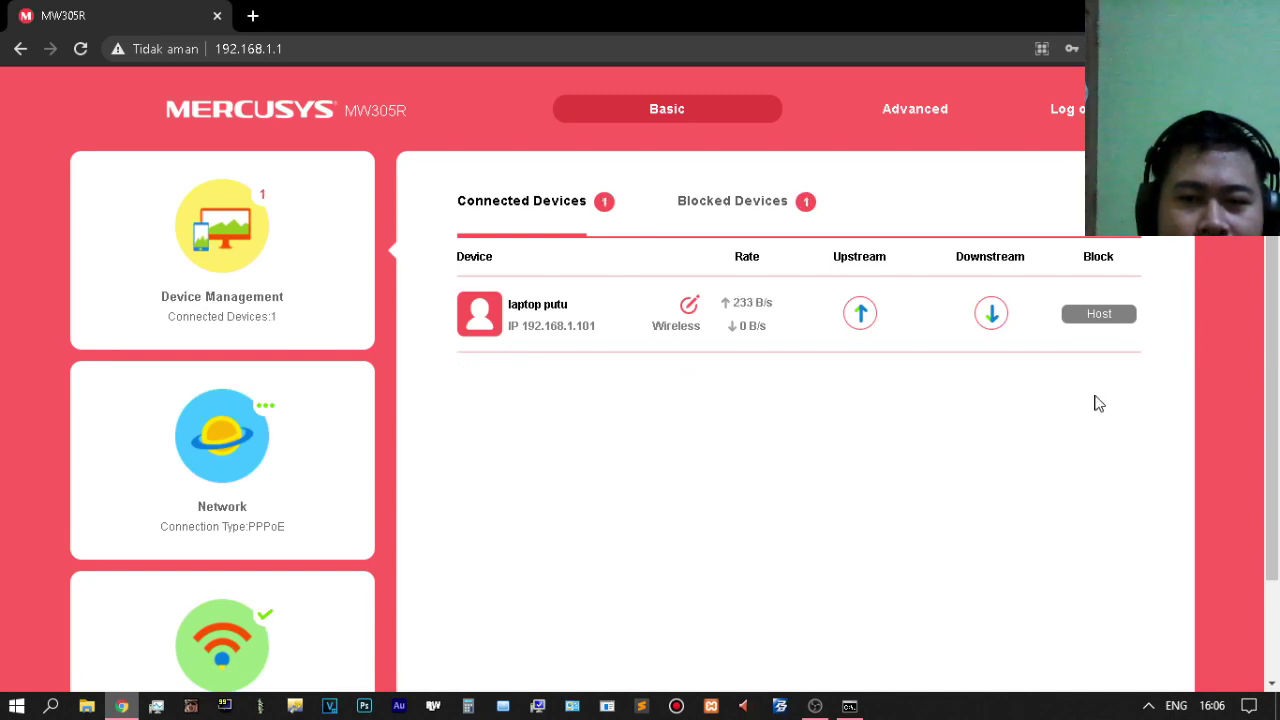
click(742, 202)
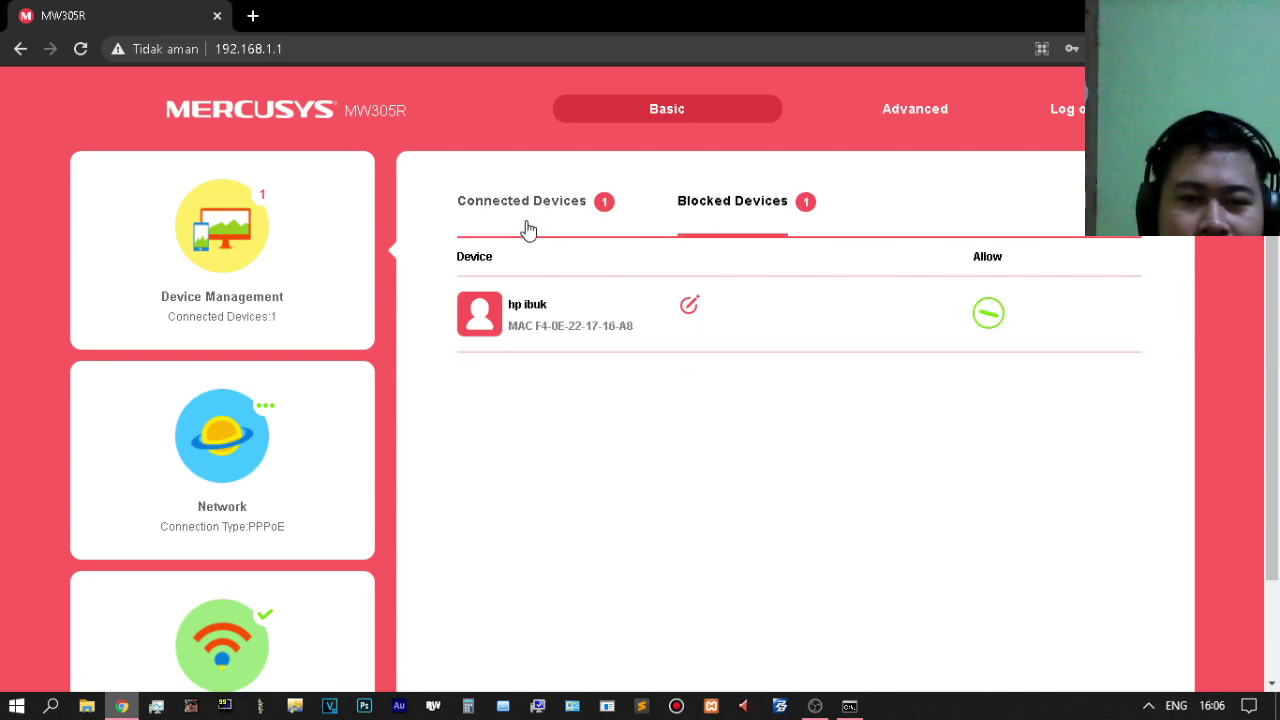
click(584, 210)
Disconnect the PPPoE WAN connection and save the WAN settings to reconnect
click(918, 120)
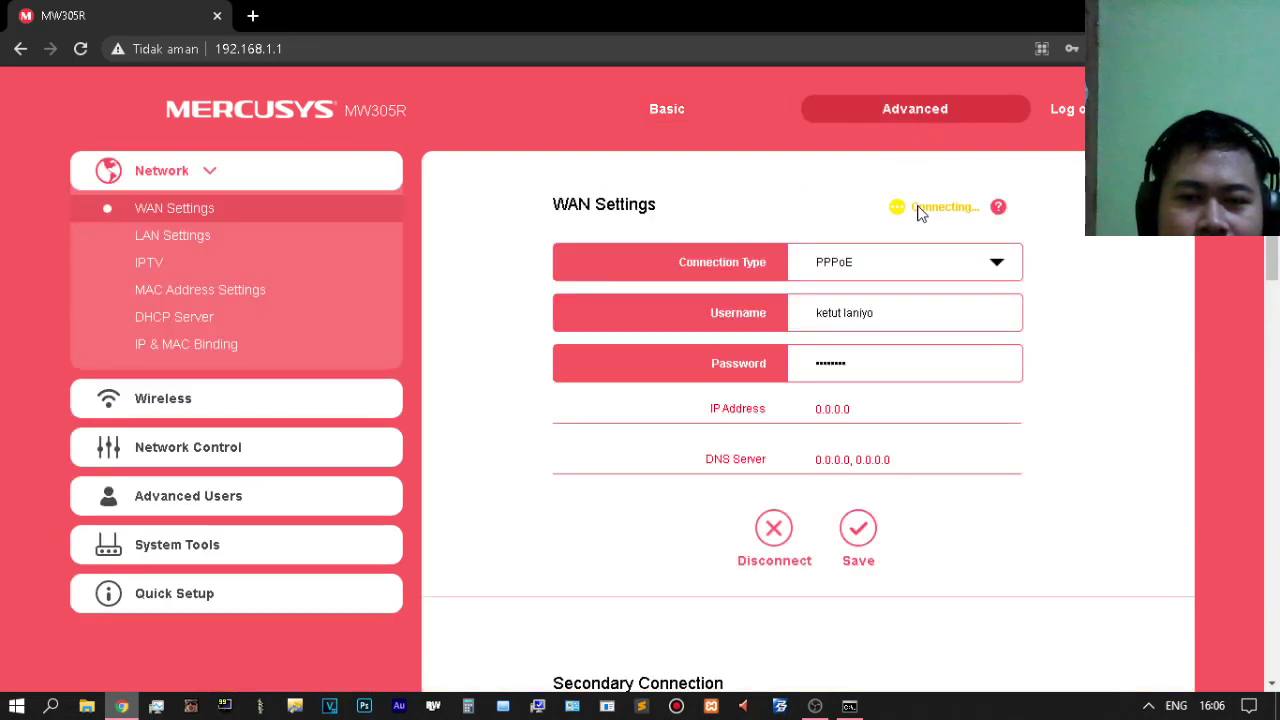
click(772, 530)
click(855, 530)
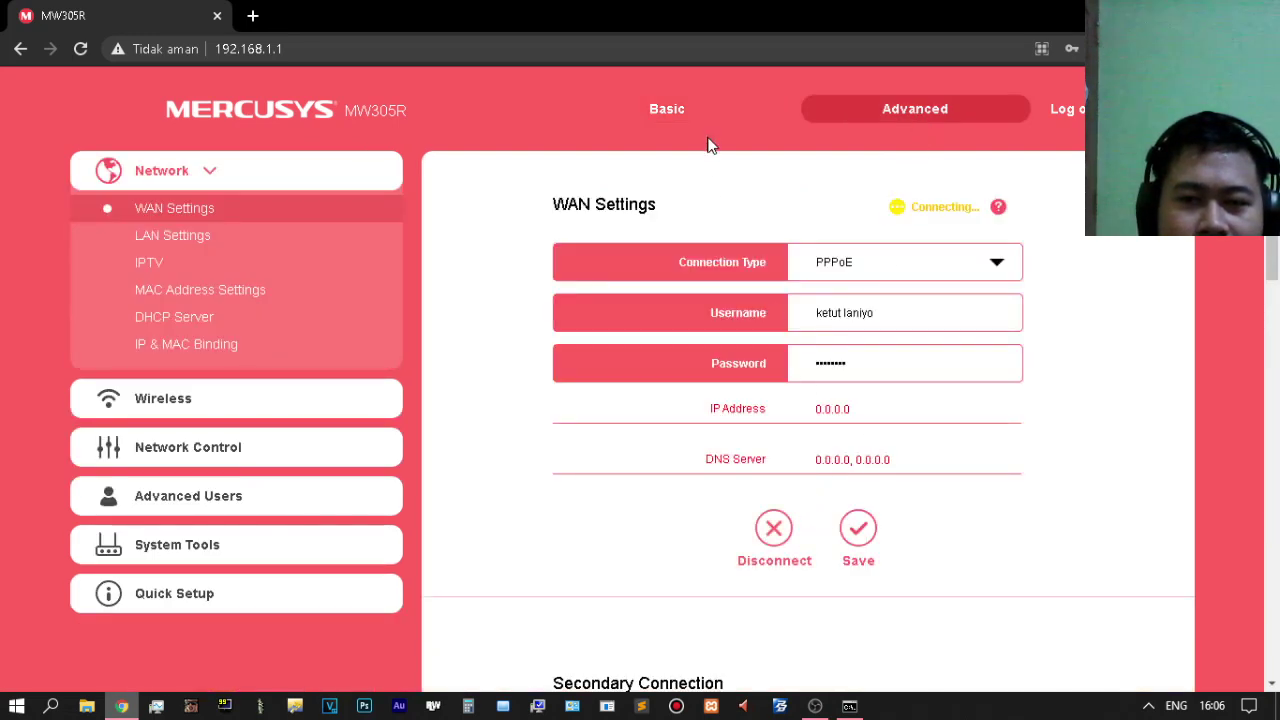
Check which devices are connected to the router and which are blocked
click(693, 100)
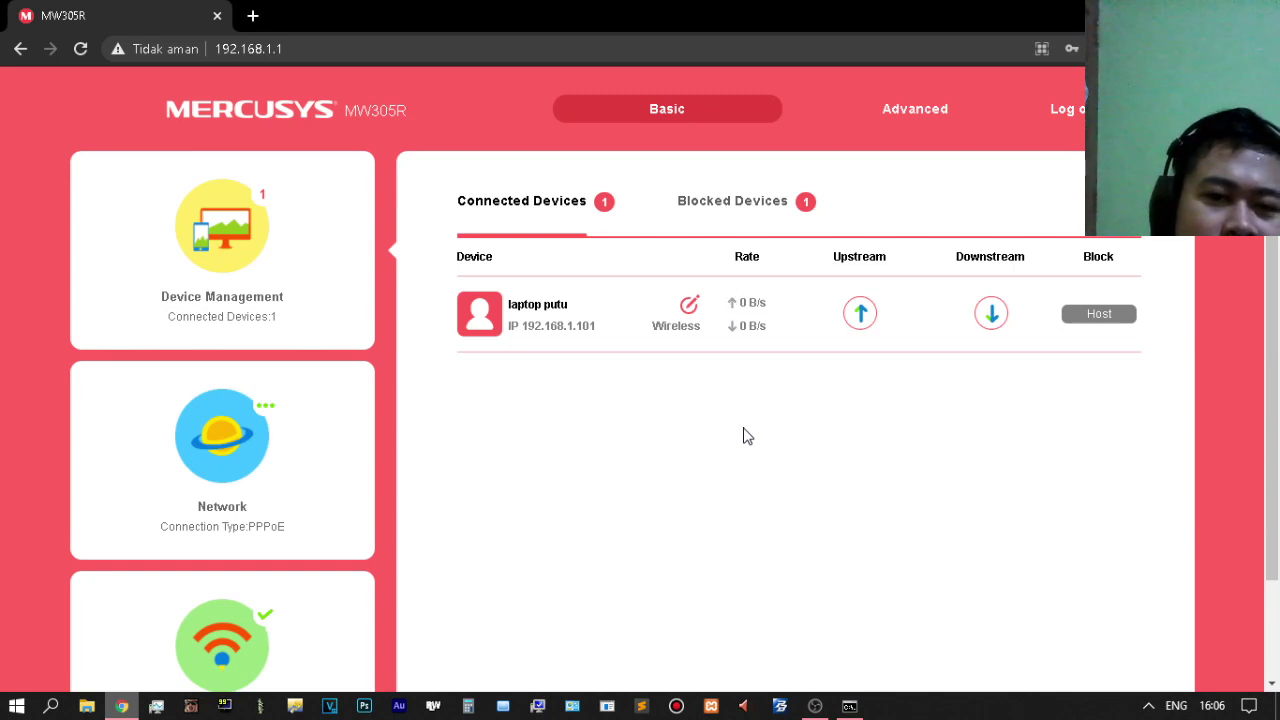
click(753, 206)
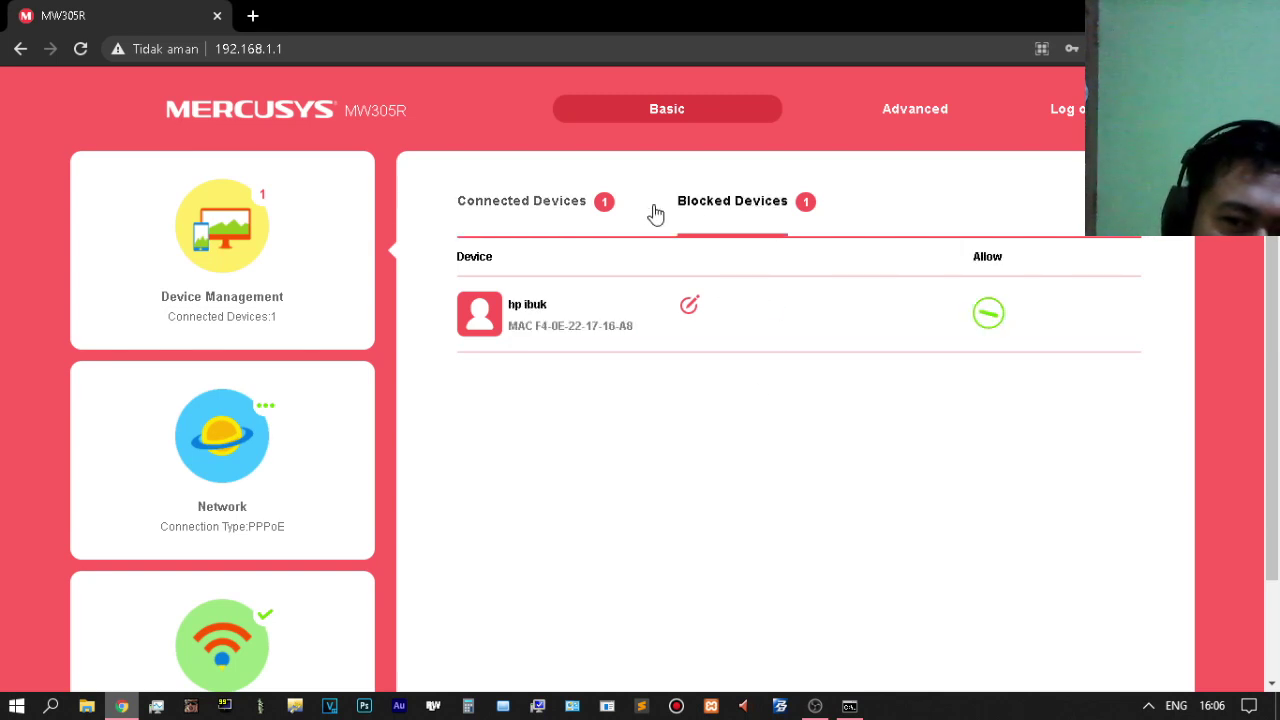
click(562, 210)
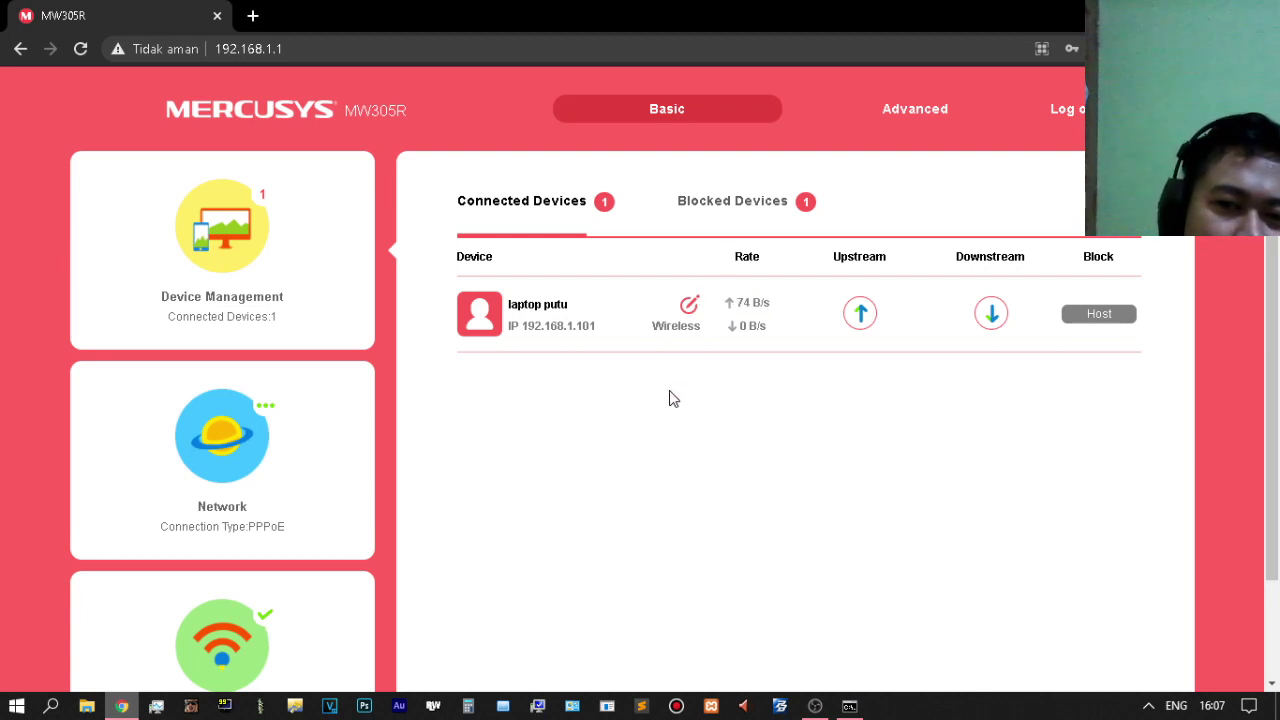
click(766, 206)
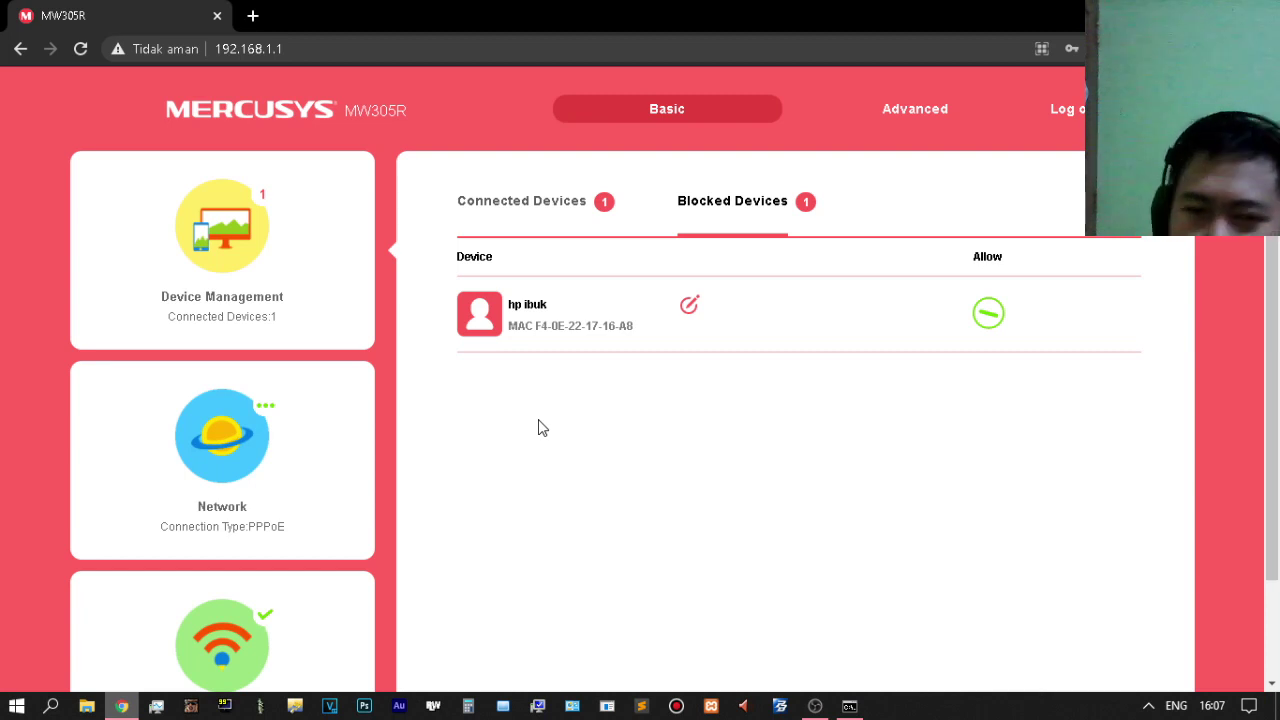
click(563, 218)
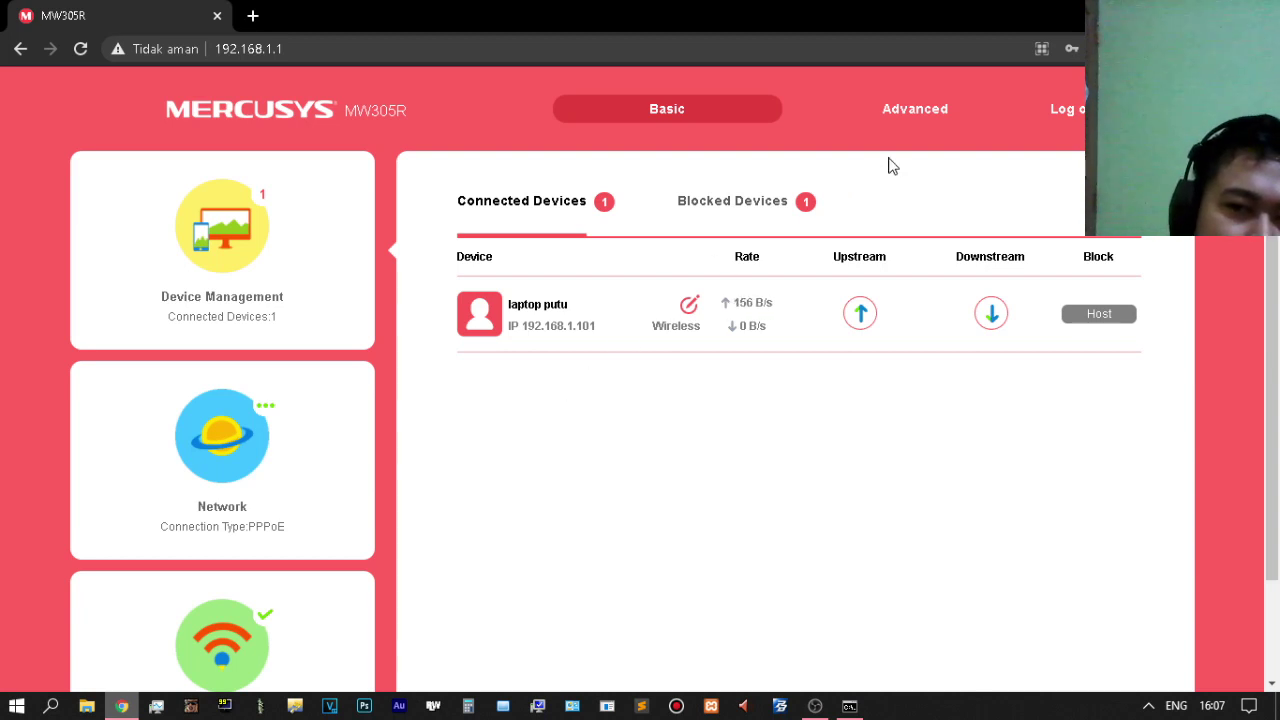
Return to the WAN settings, disconnect the PPPoE connection again and restart it by saving the settings
click(918, 114)
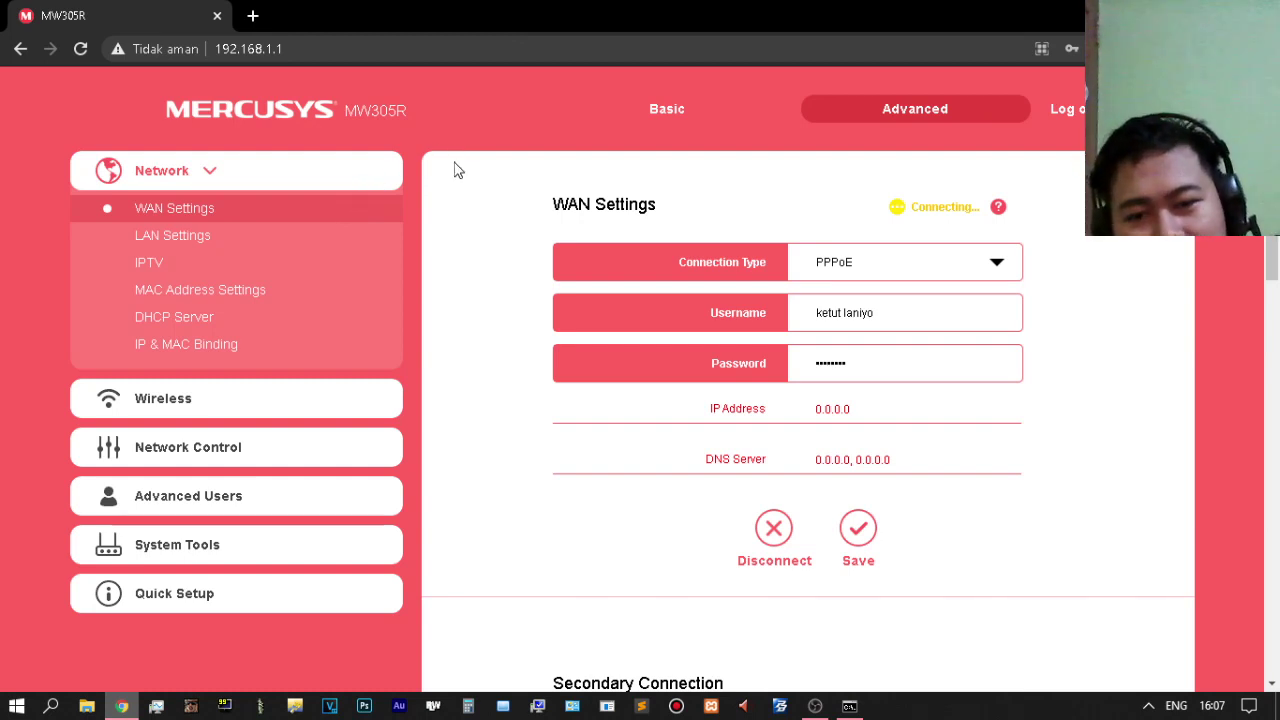
click(787, 537)
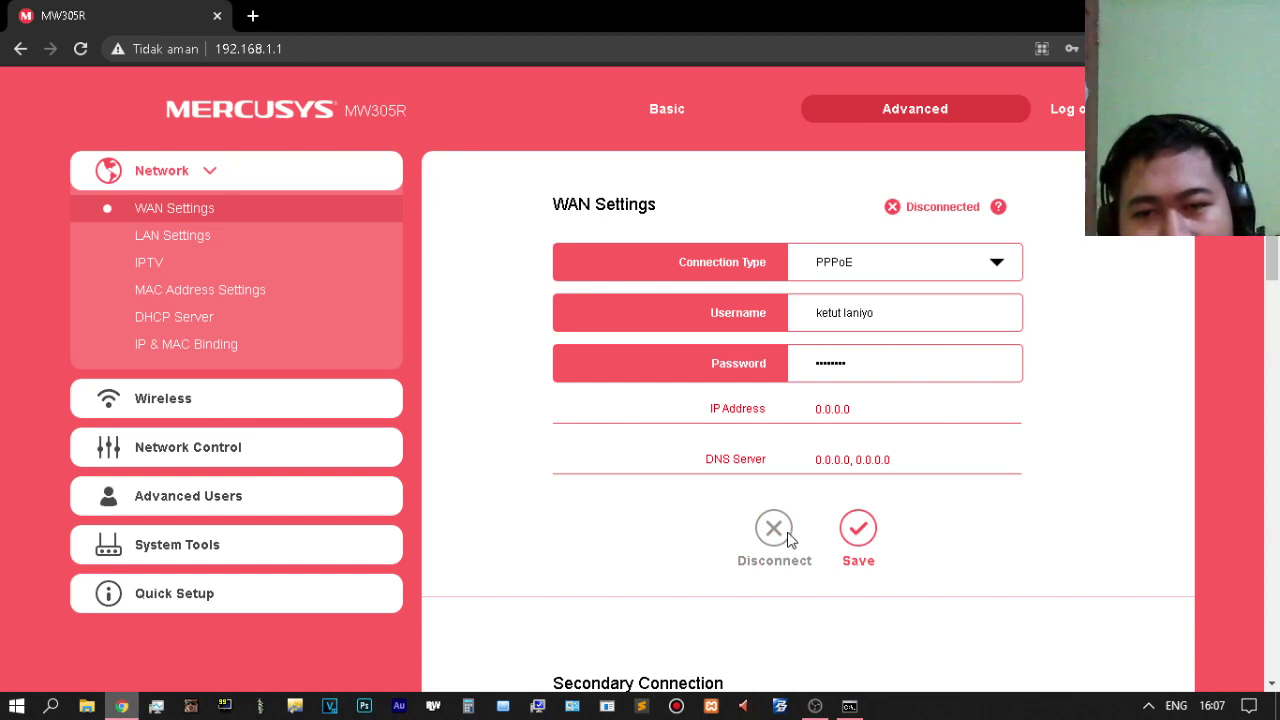
click(857, 528)
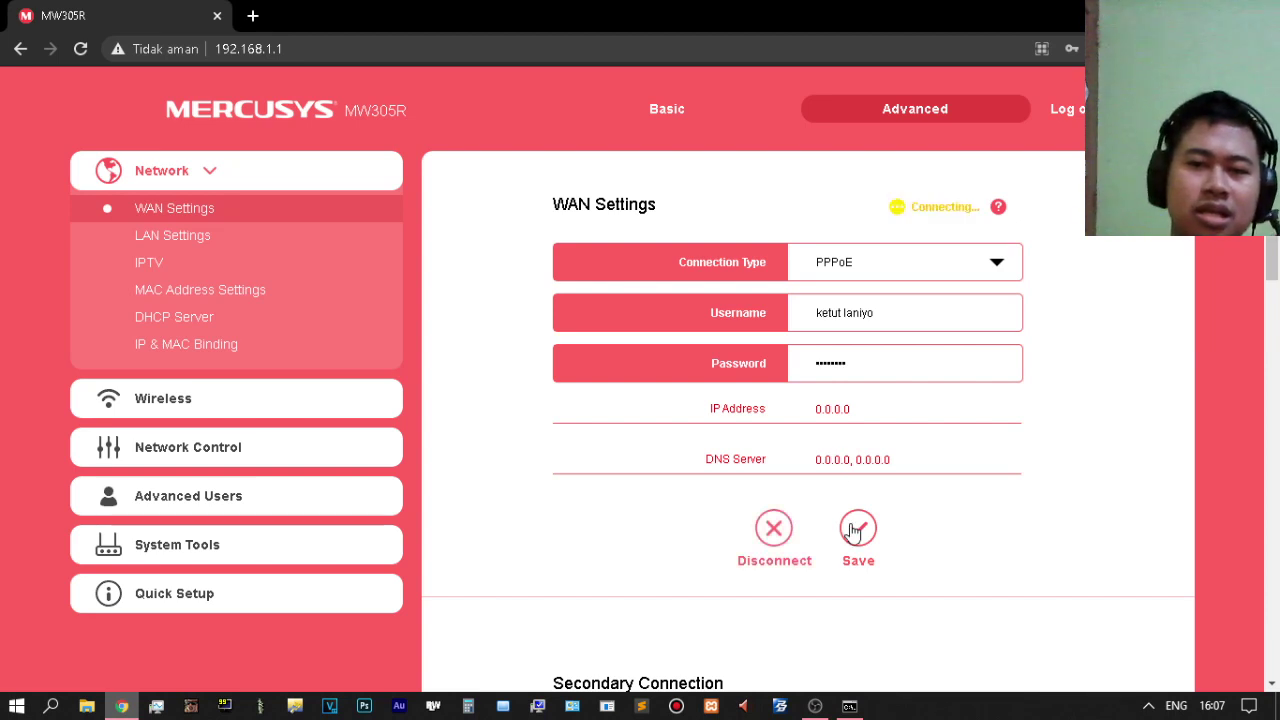
Review the connection type options and the PPPoE username and password fields in the WAN settings
click(997, 266)
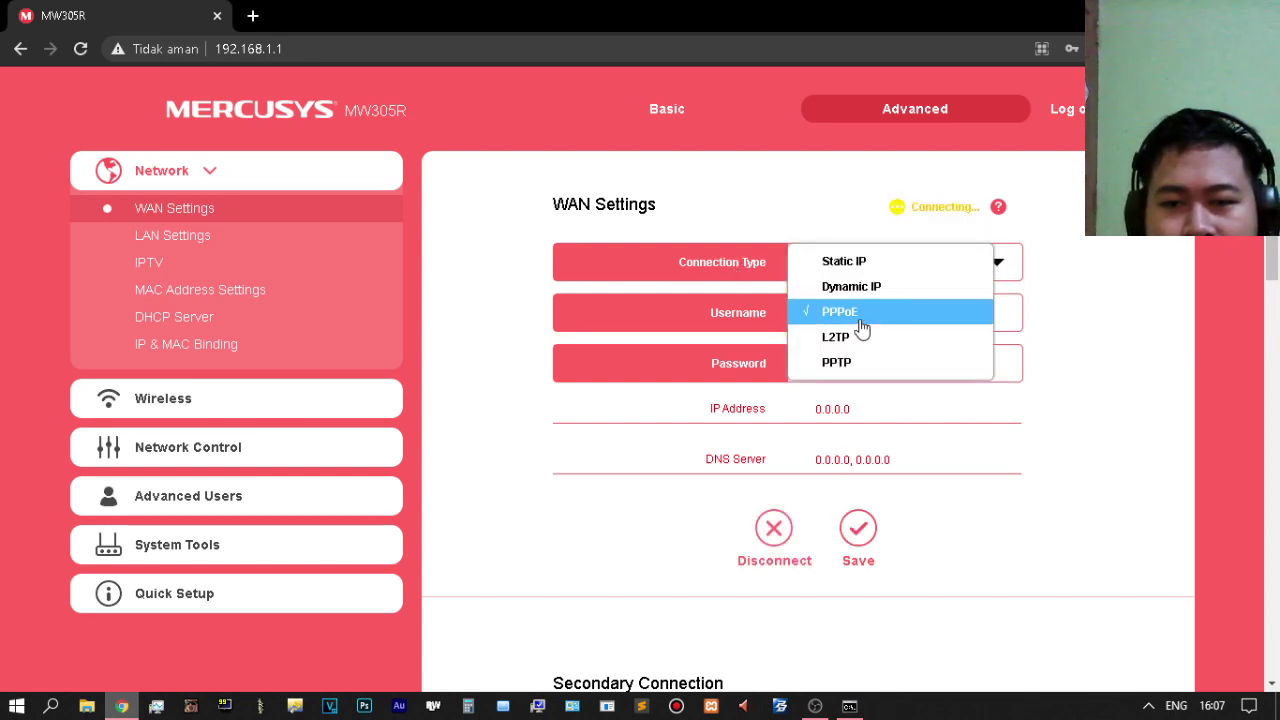
click(1182, 338)
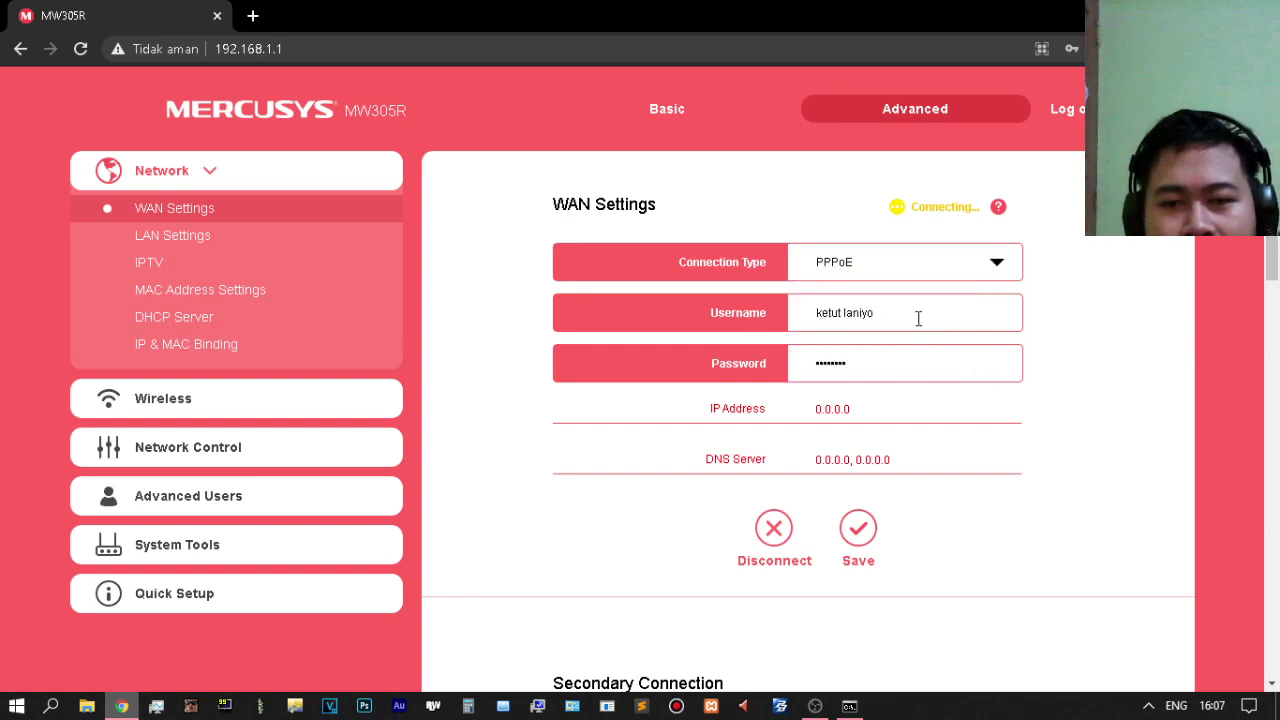
drag(918, 318, 732, 323)
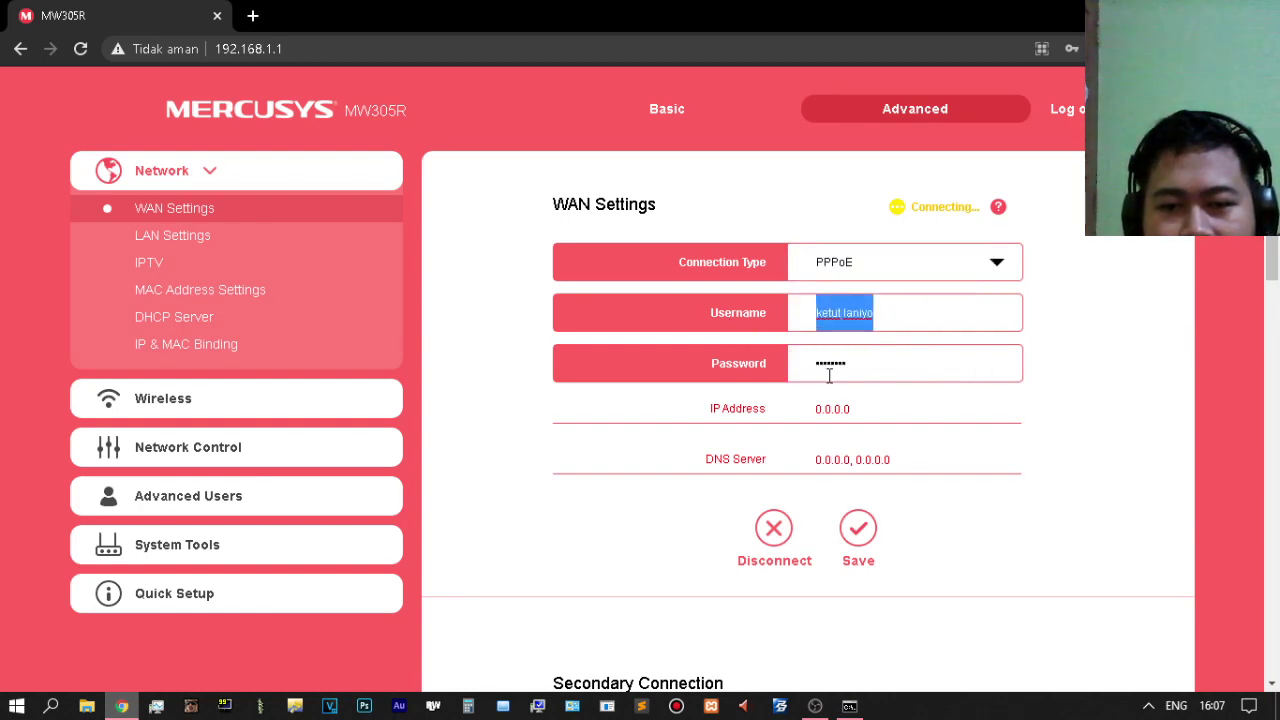
click(890, 375)
drag(884, 371, 737, 380)
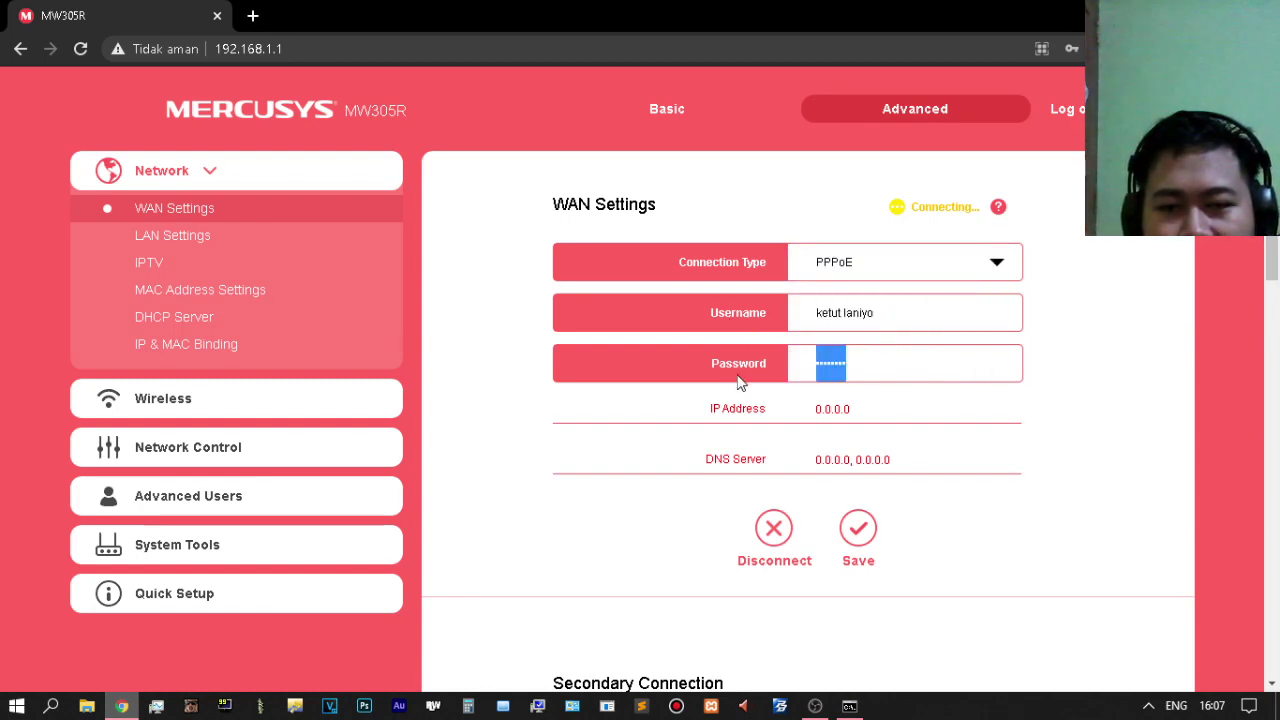
click(797, 420)
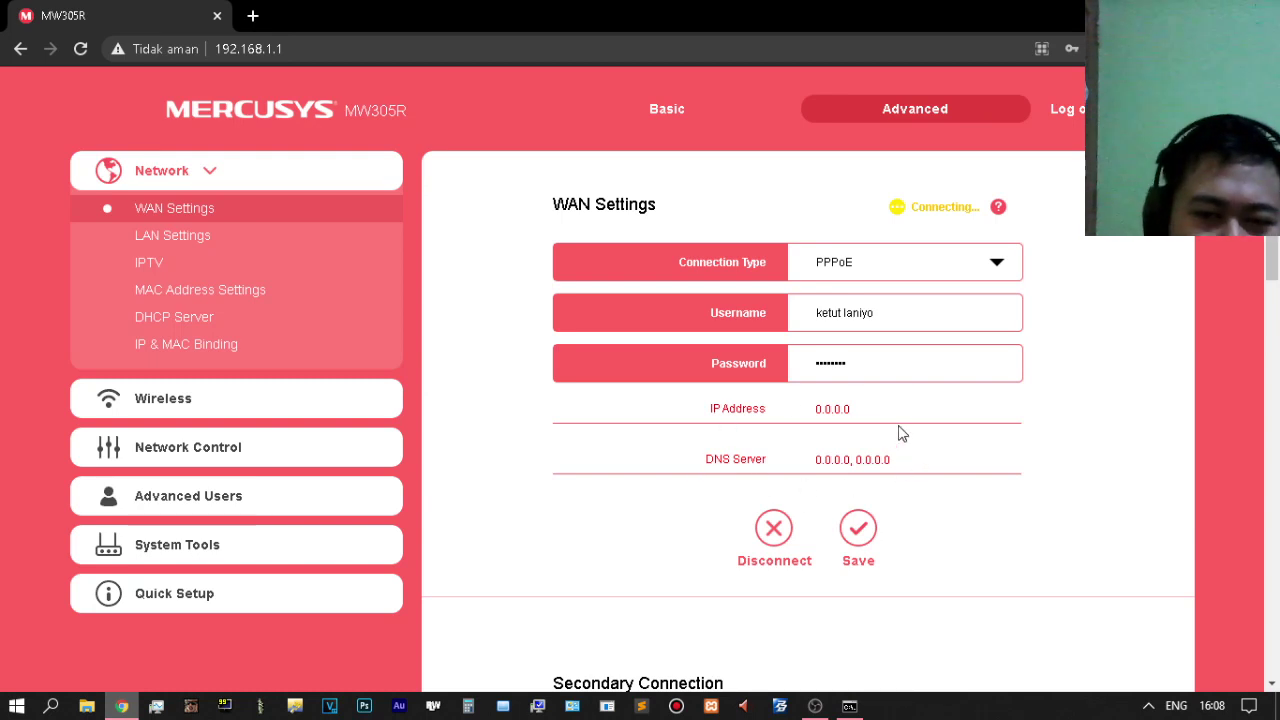
Look over the WAN connection status and the Secondary Connection and Connection Type sections of the WAN settings
scroll(900, 432, down, 1)
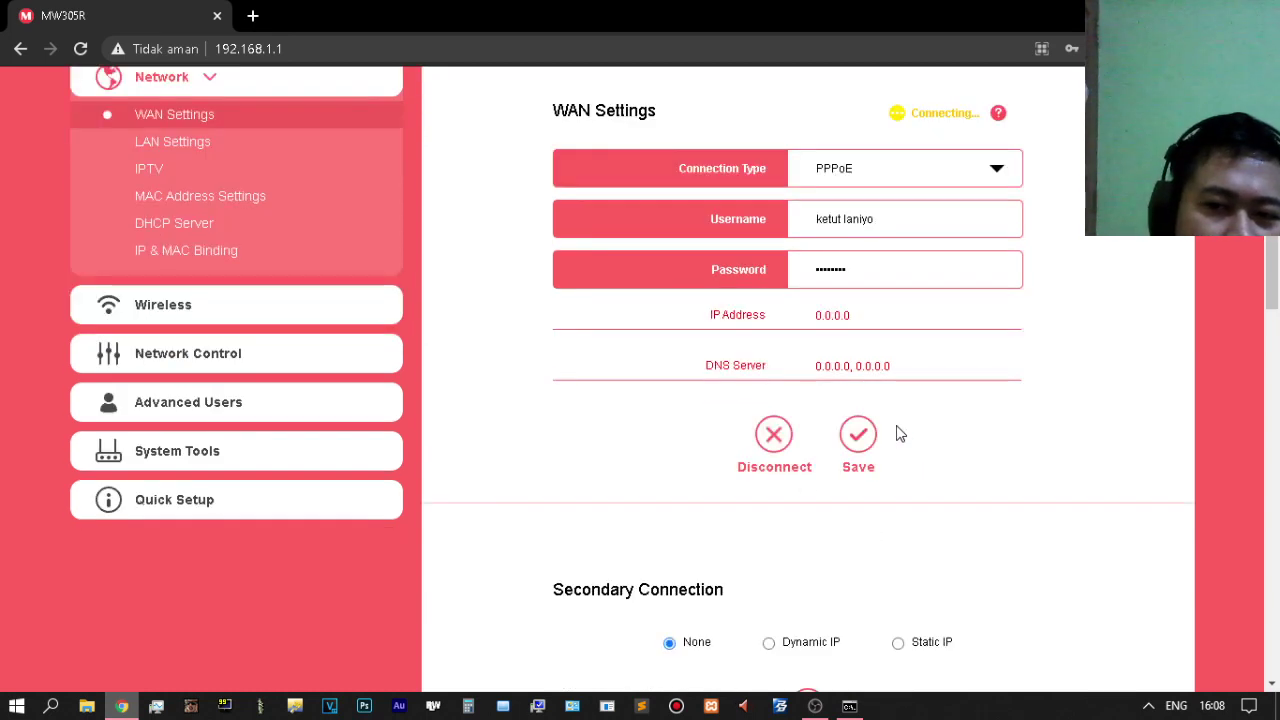
scroll(915, 431, up, 1)
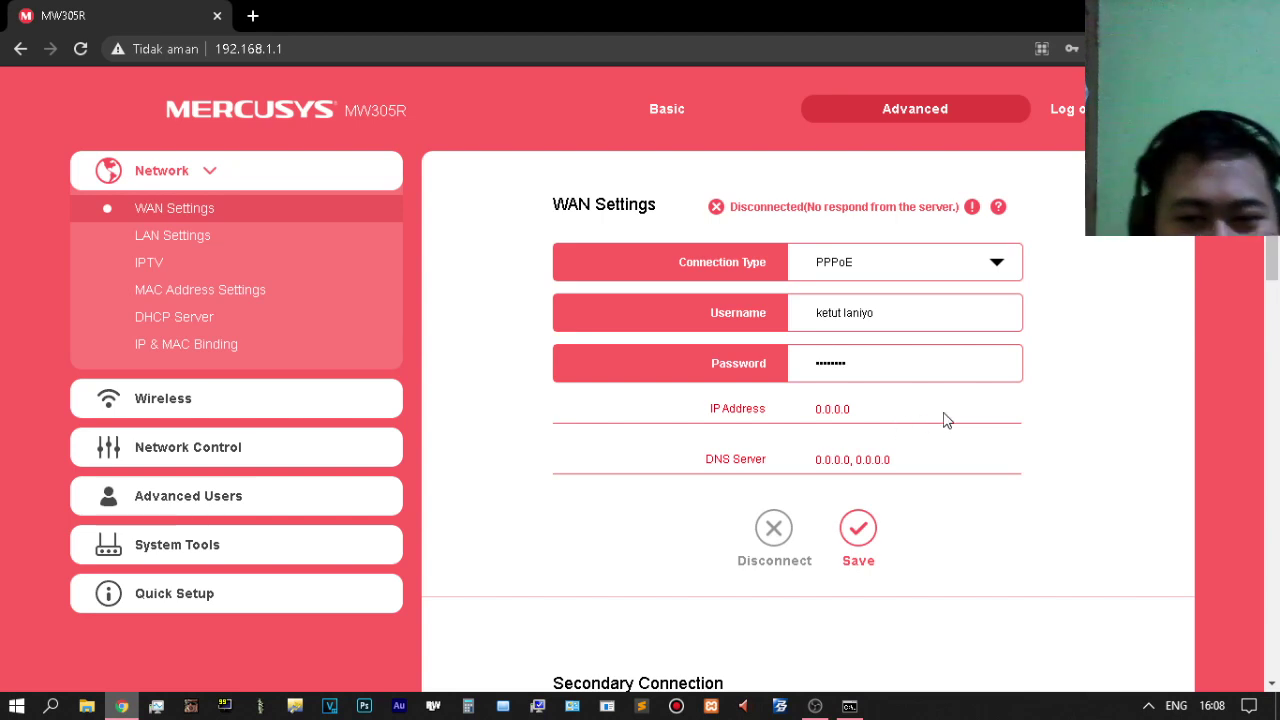
scroll(946, 420, down, 1)
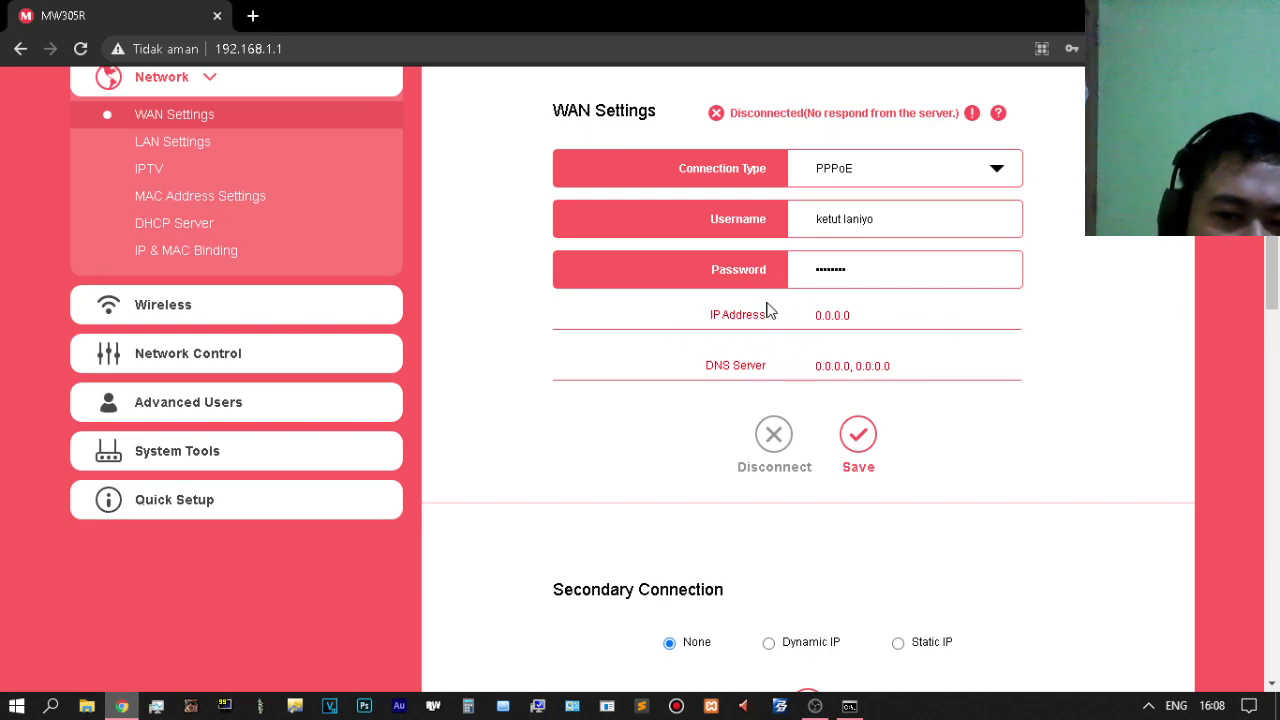
scroll(736, 342, up, 1)
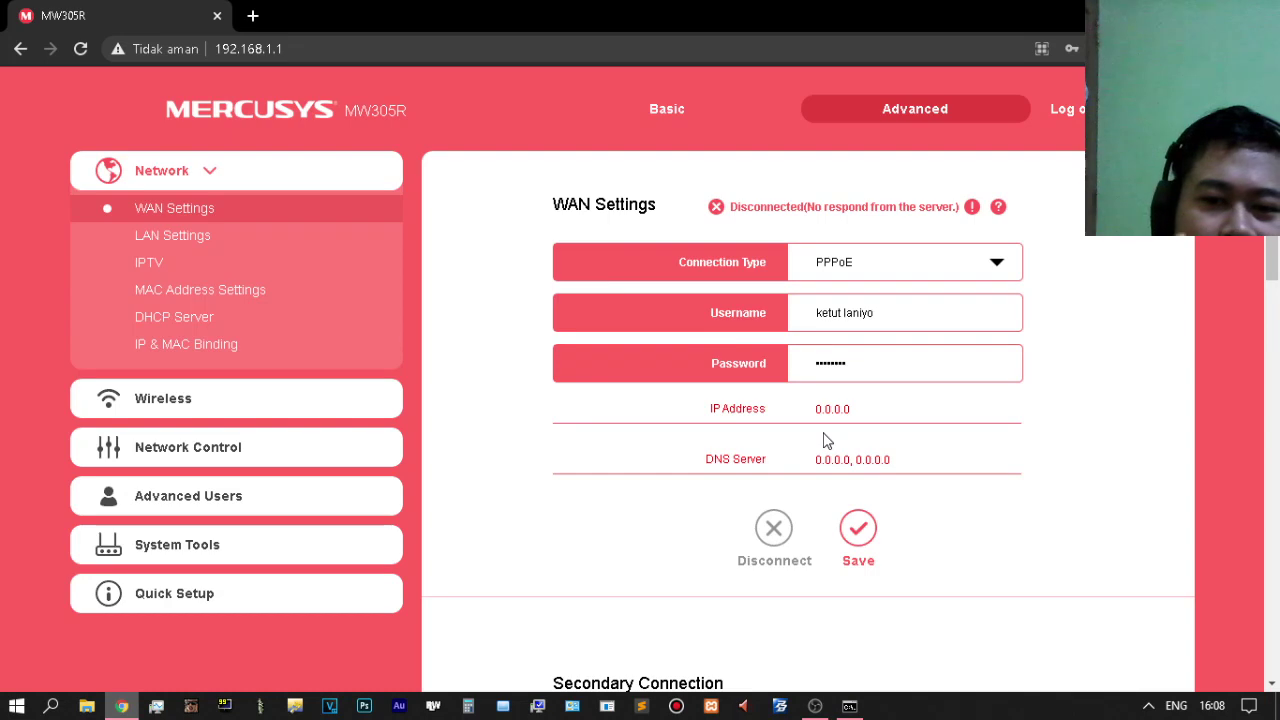
scroll(850, 445, down, 8)
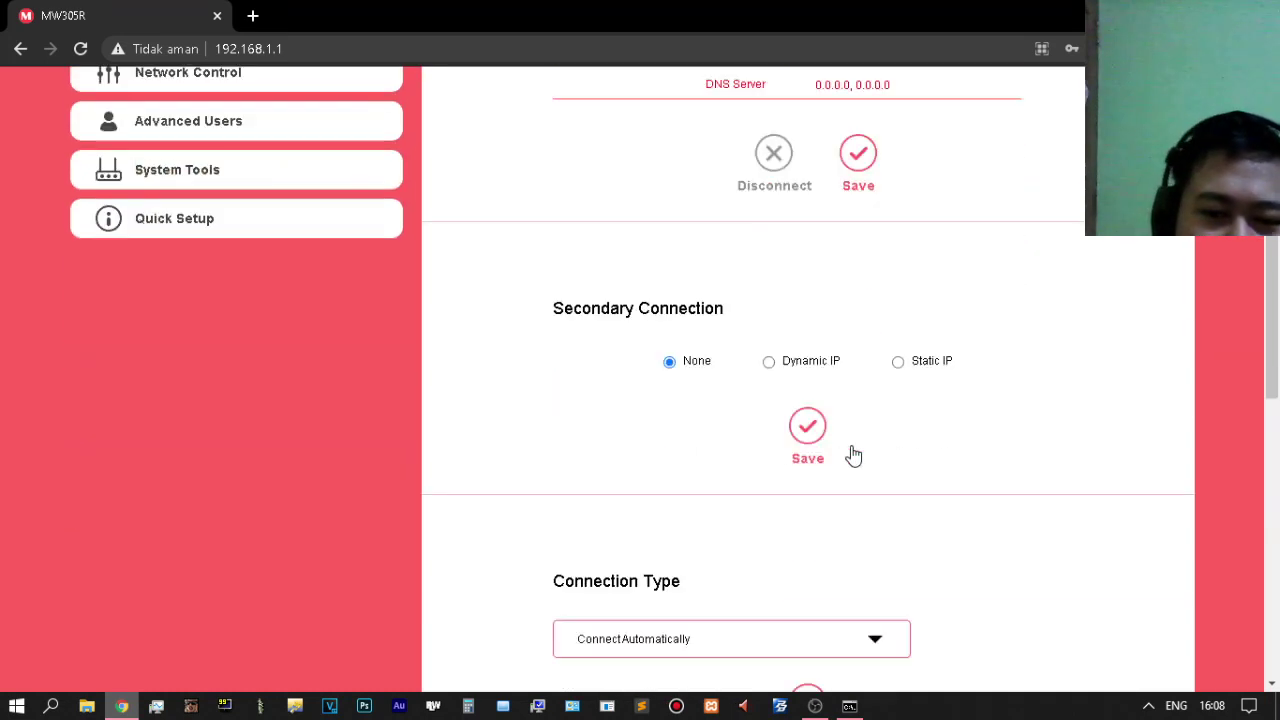
scroll(855, 433, down, 3)
drag(1274, 470, 1277, 200)
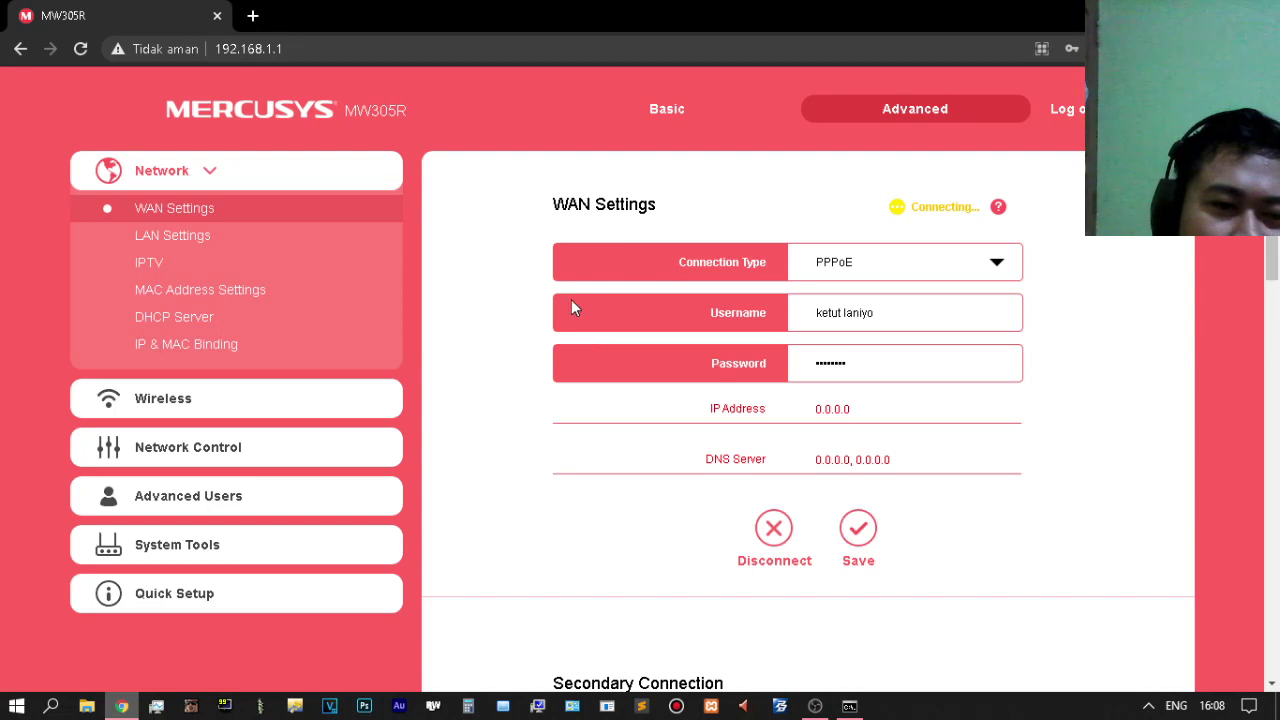
Look through the Advanced Users, System Tools and Network Control settings and return to the WAN settings
click(188, 496)
click(166, 528)
click(209, 186)
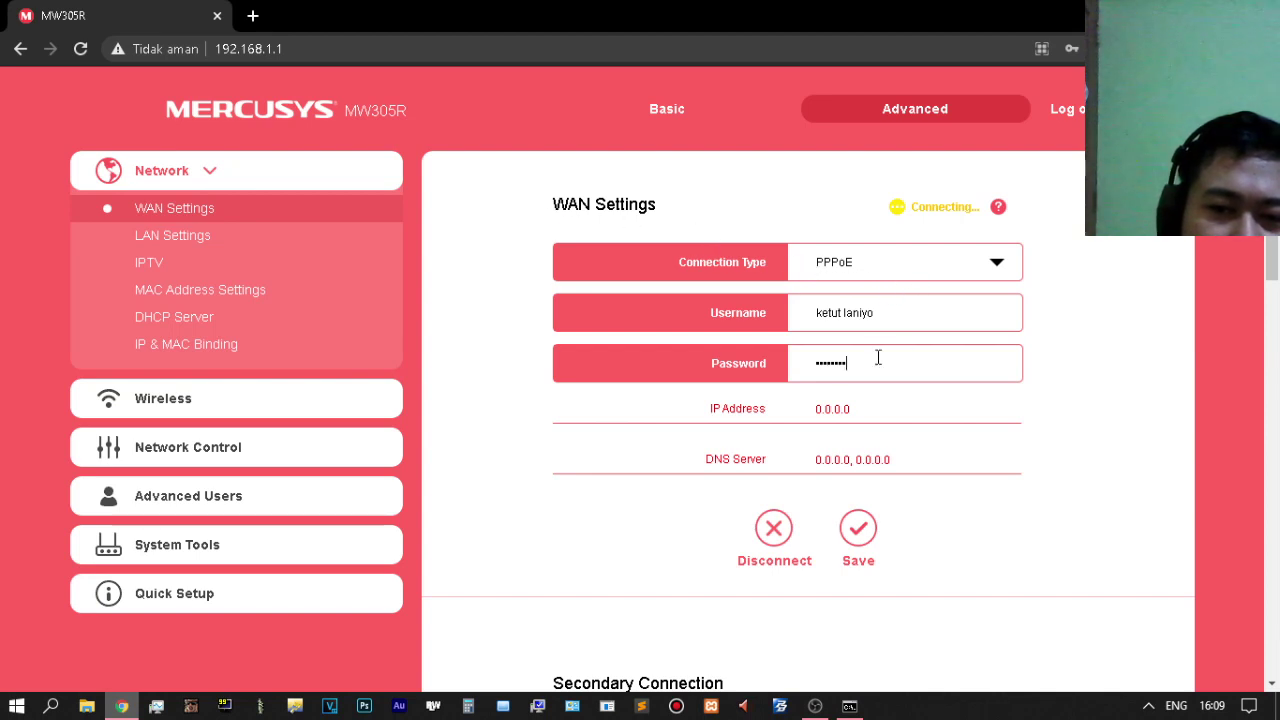
click(914, 326)
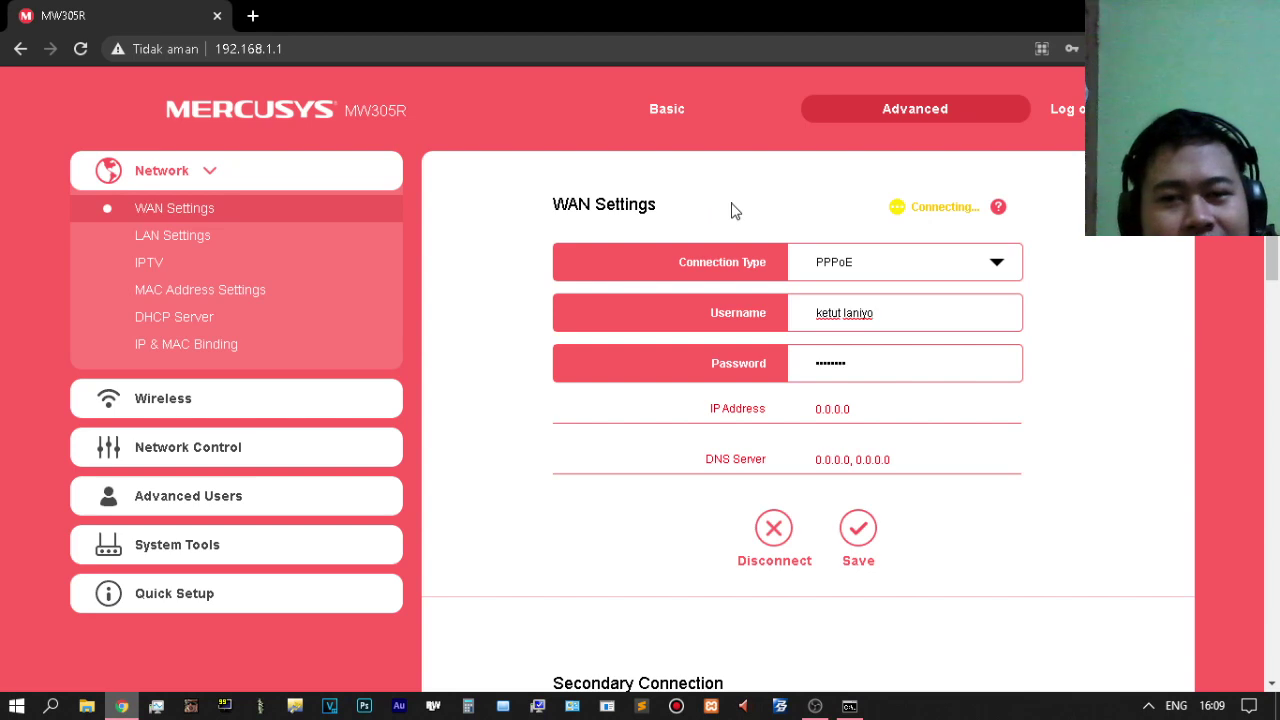
click(180, 540)
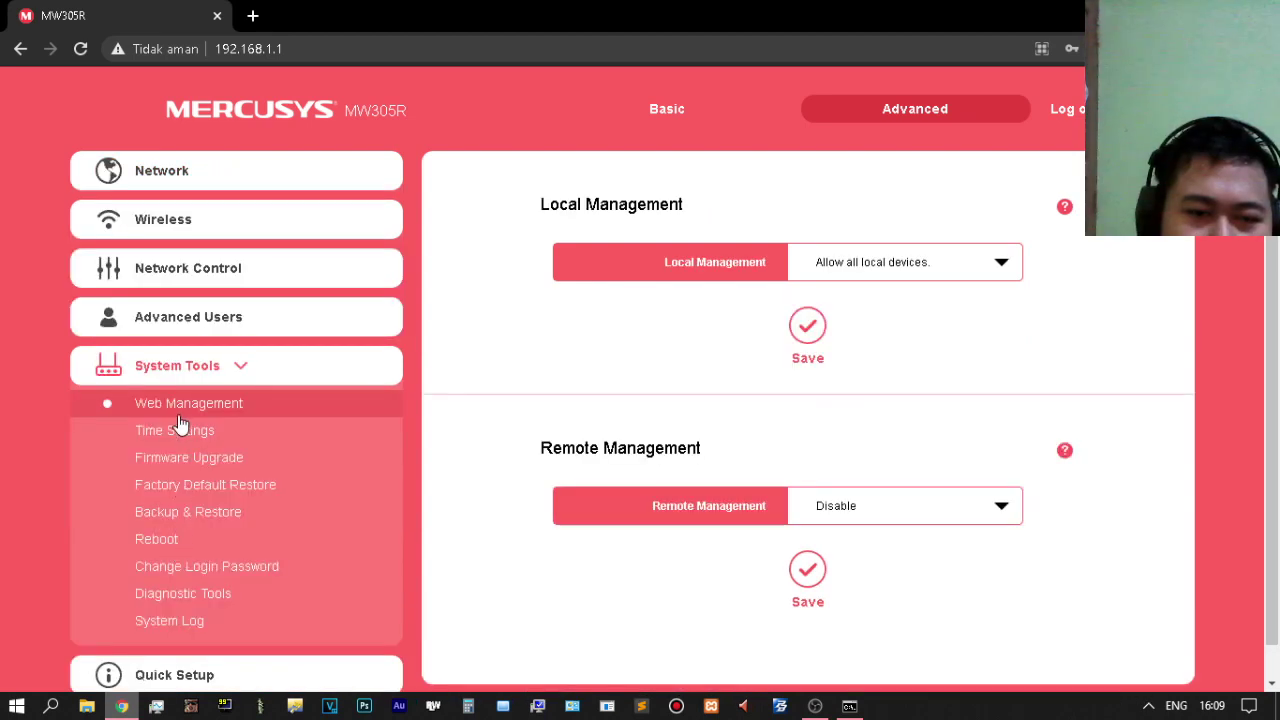
click(212, 320)
click(236, 280)
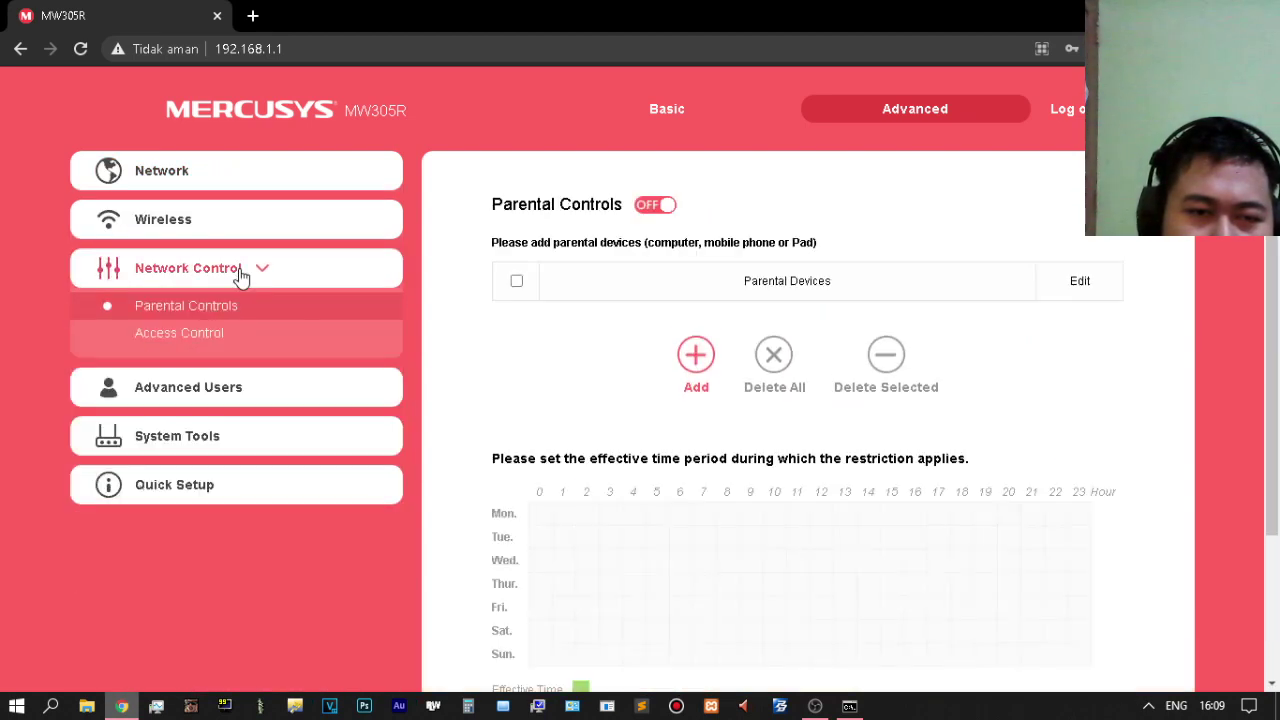
click(246, 171)
Switch to Command Prompt to check the running ping and return to the router page
click(850, 706)
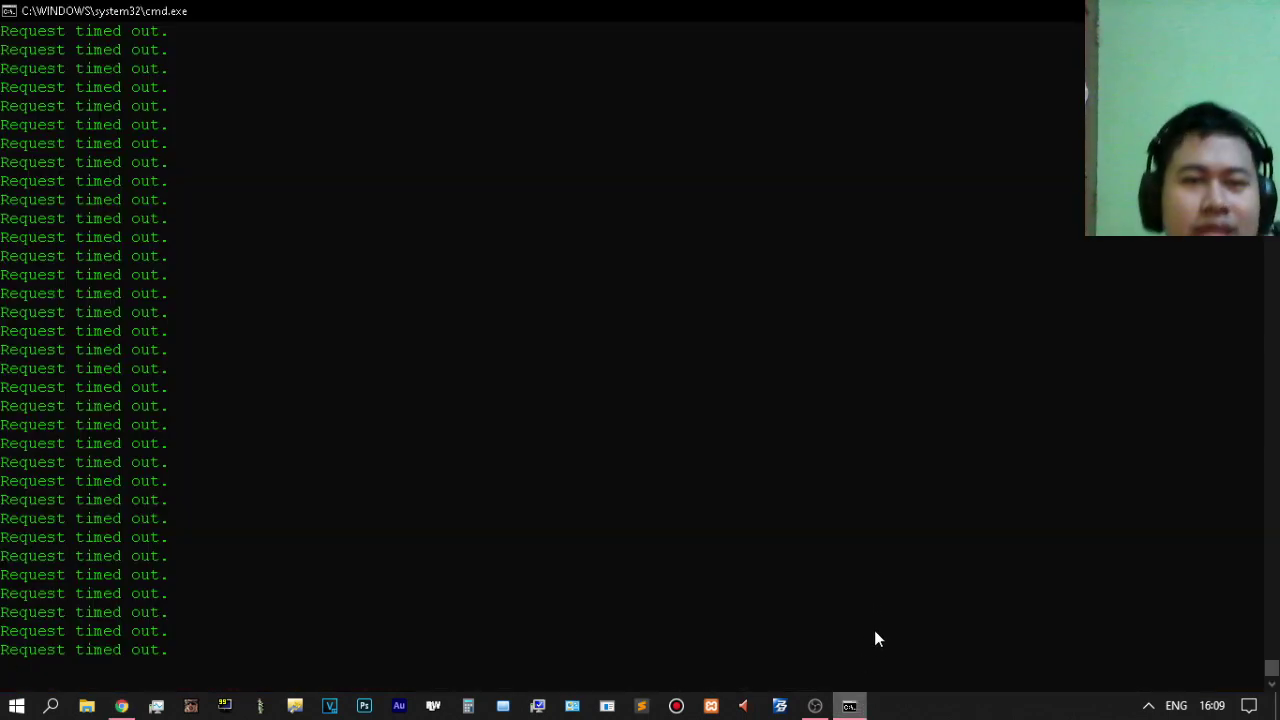
click(850, 706)
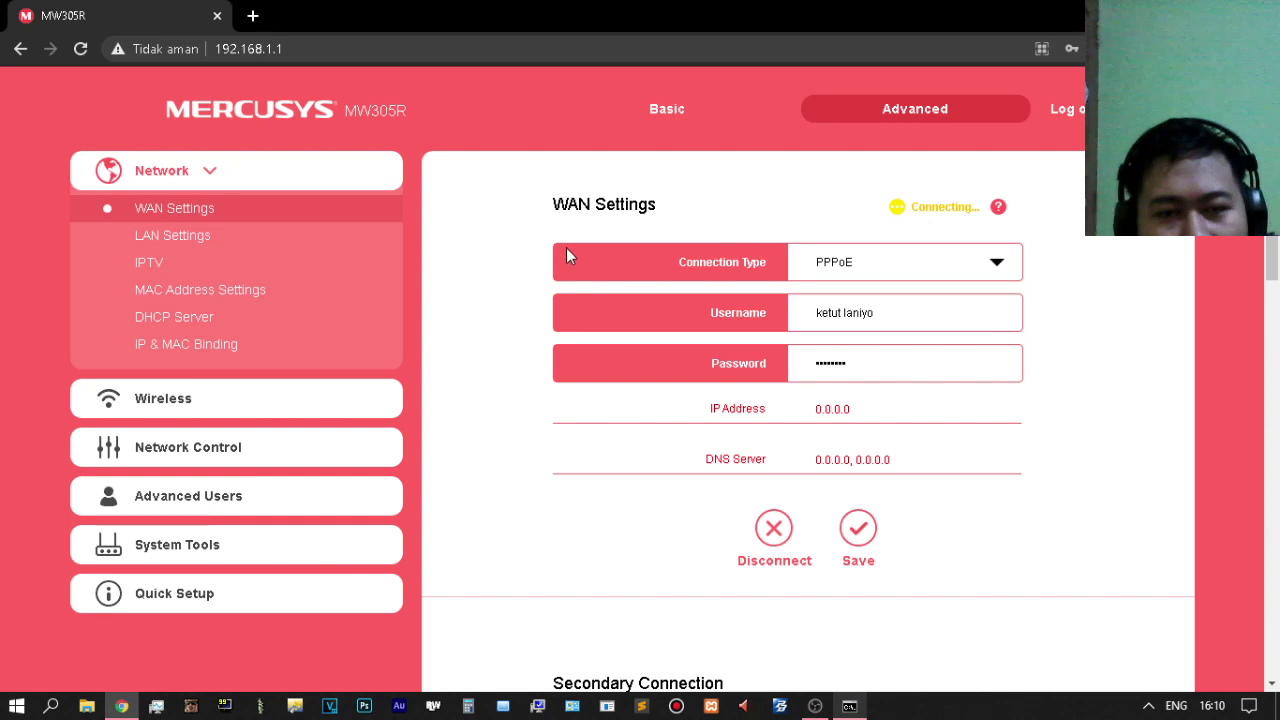
Check the connected devices and the network connection in the router's Basic view, and return to the advanced WAN settings
click(679, 121)
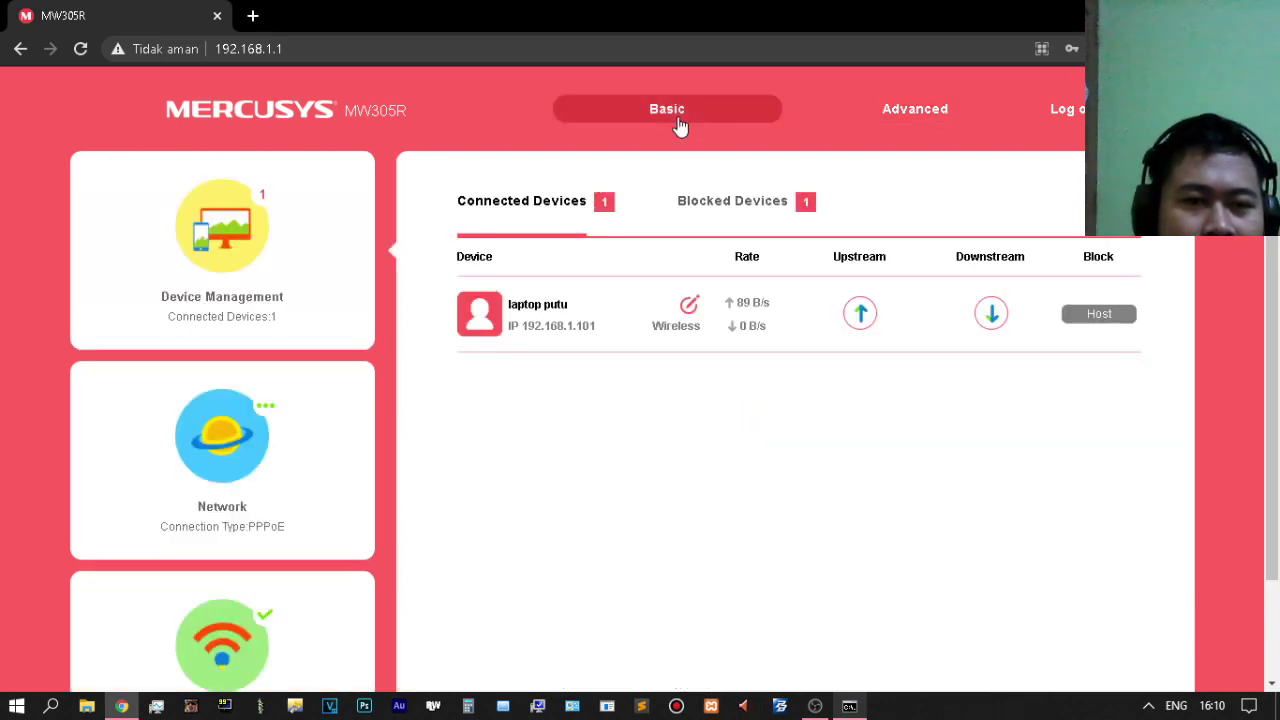
click(930, 113)
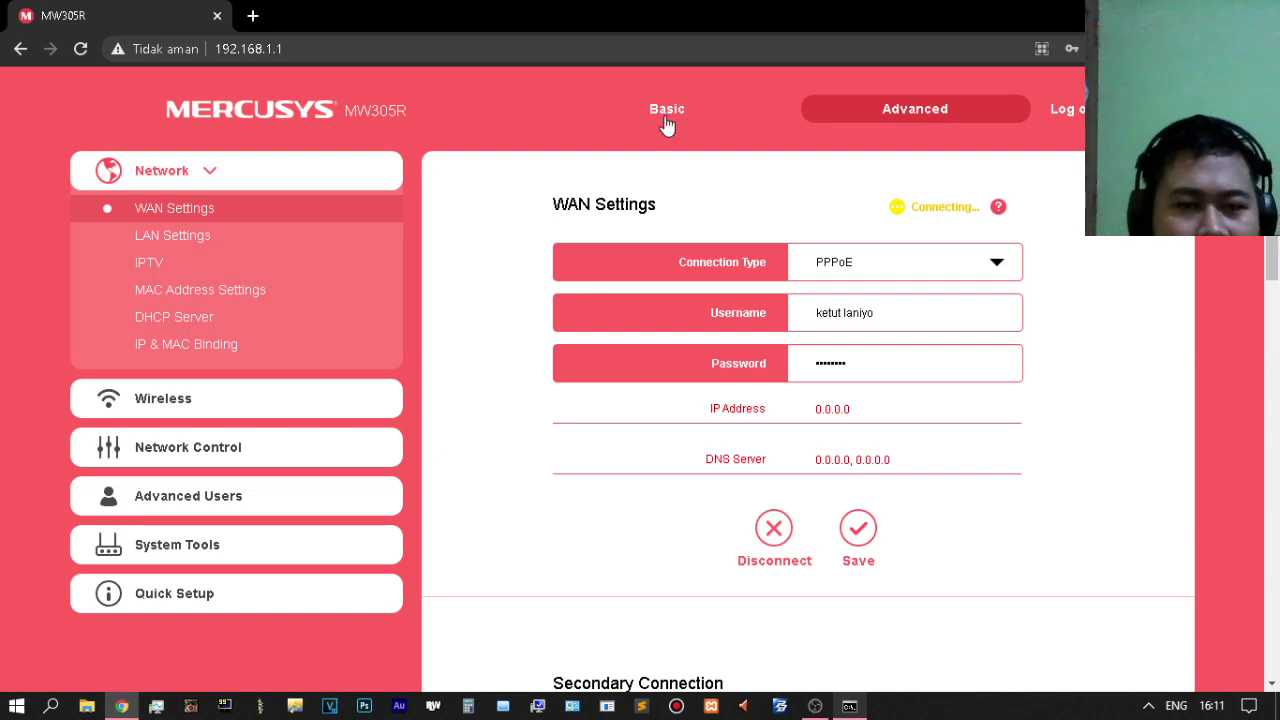
click(666, 122)
click(229, 478)
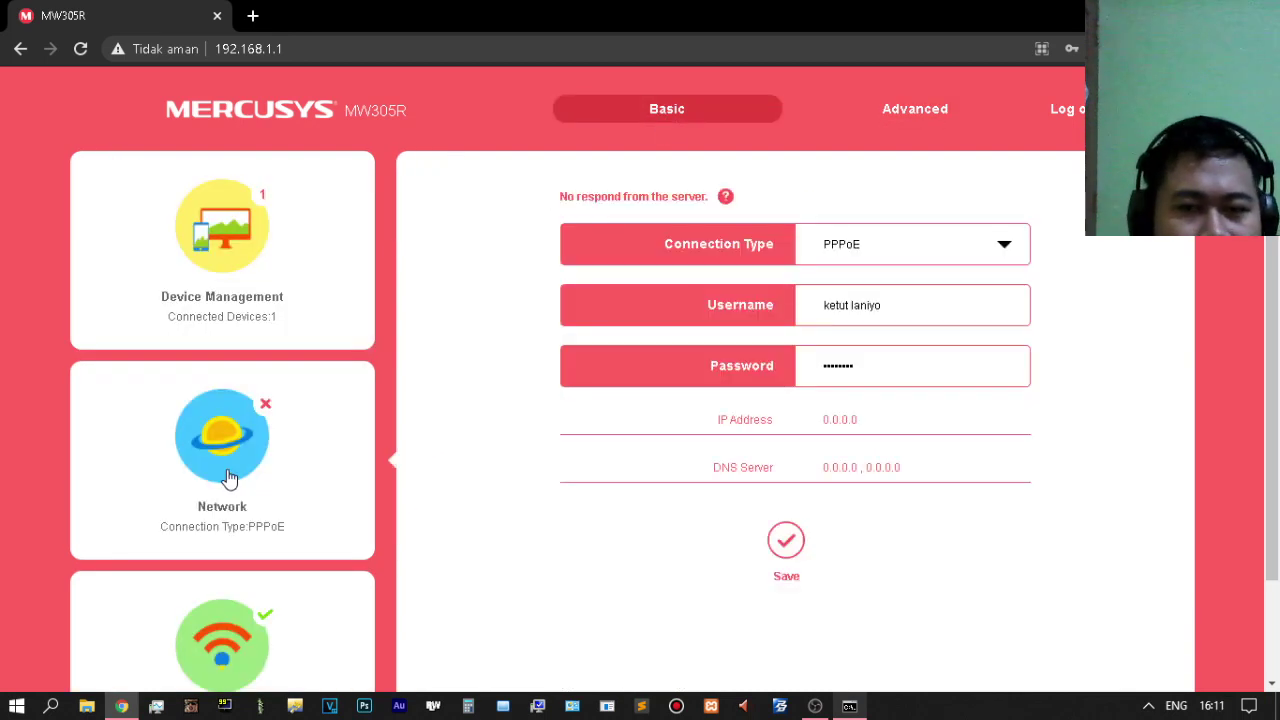
scroll(484, 479, down, 2)
scroll(484, 479, up, 2)
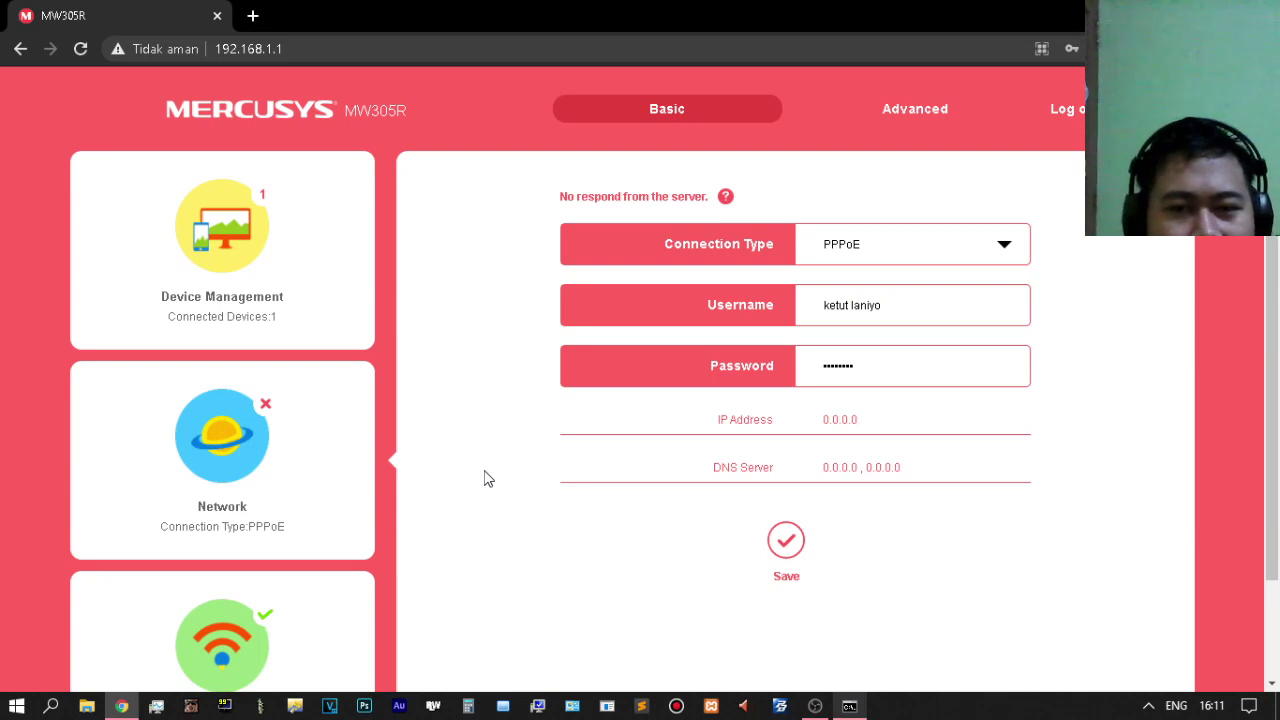
click(914, 109)
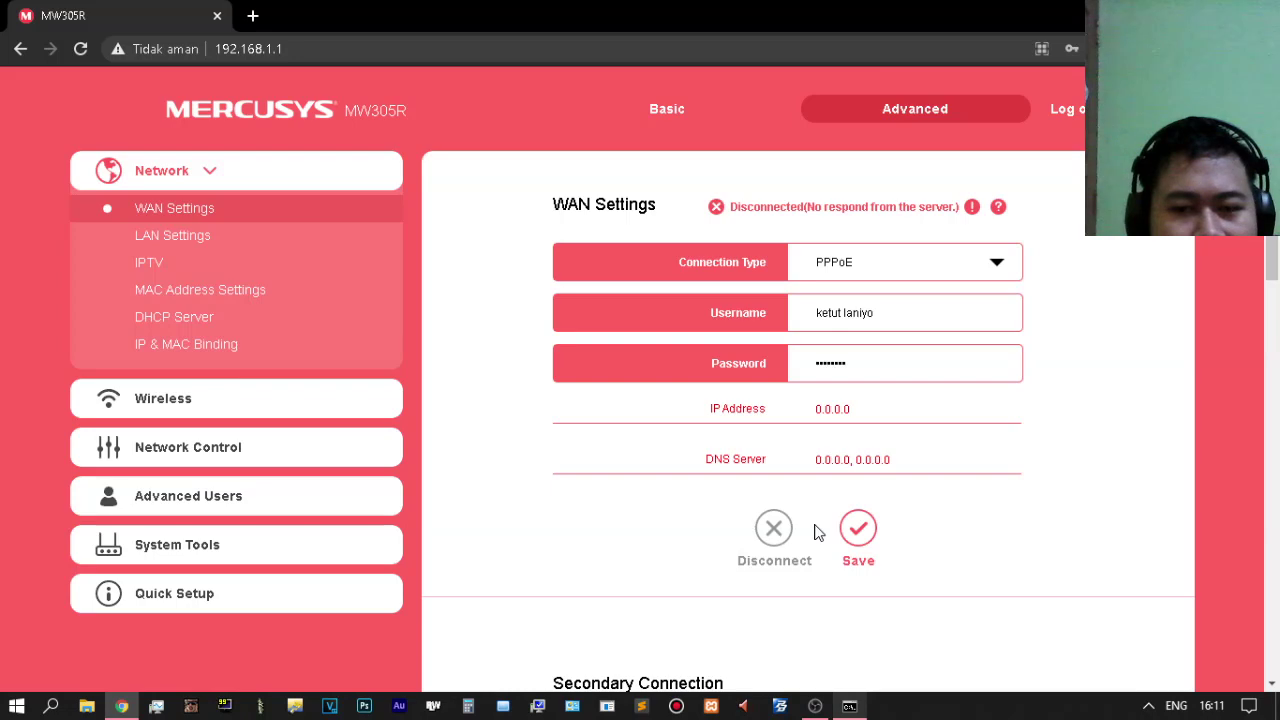
Examine the MTU size in the PPPoE Advanced settings
scroll(590, 545, down, 4)
scroll(378, 579, down, 5)
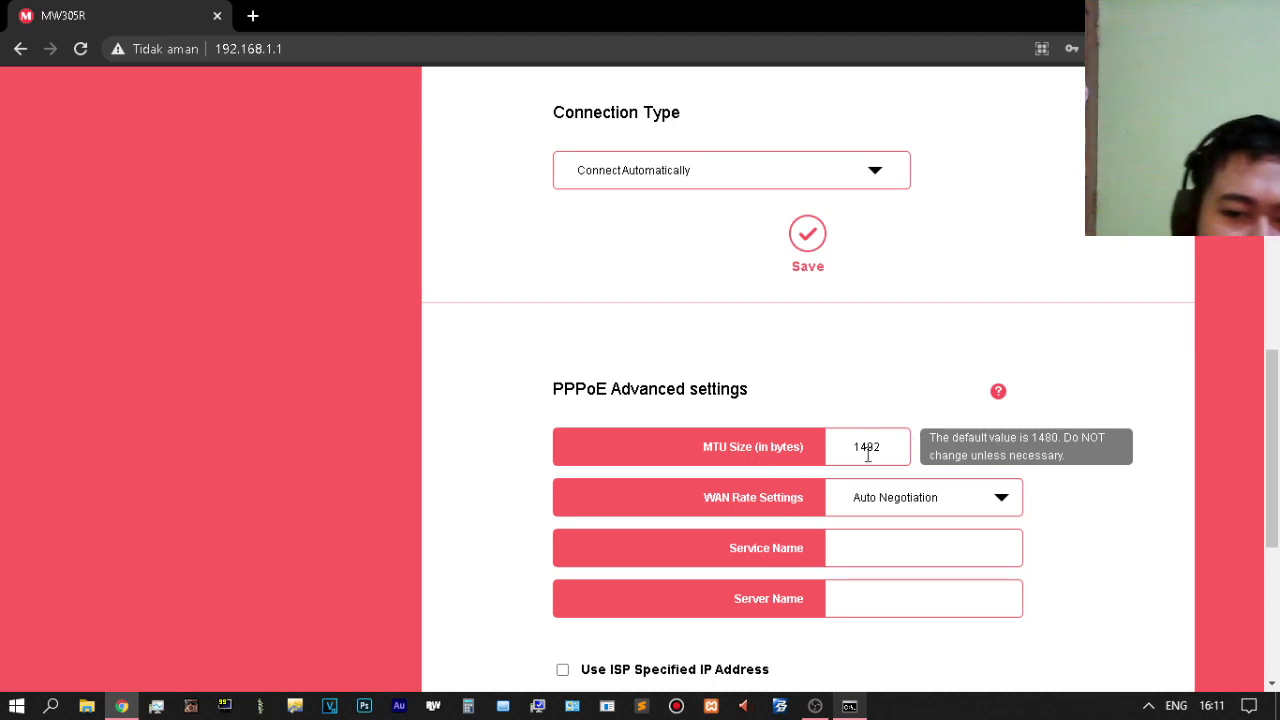
drag(883, 447, 820, 458)
click(793, 338)
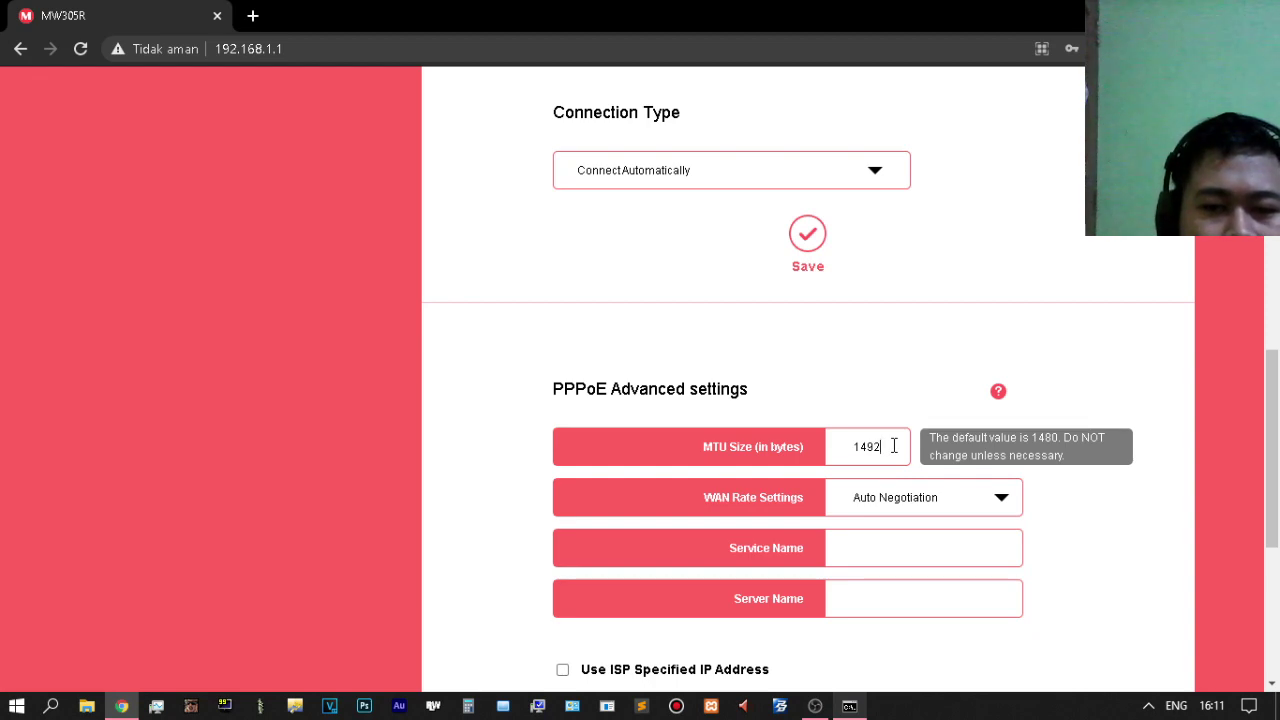
drag(894, 446, 838, 449)
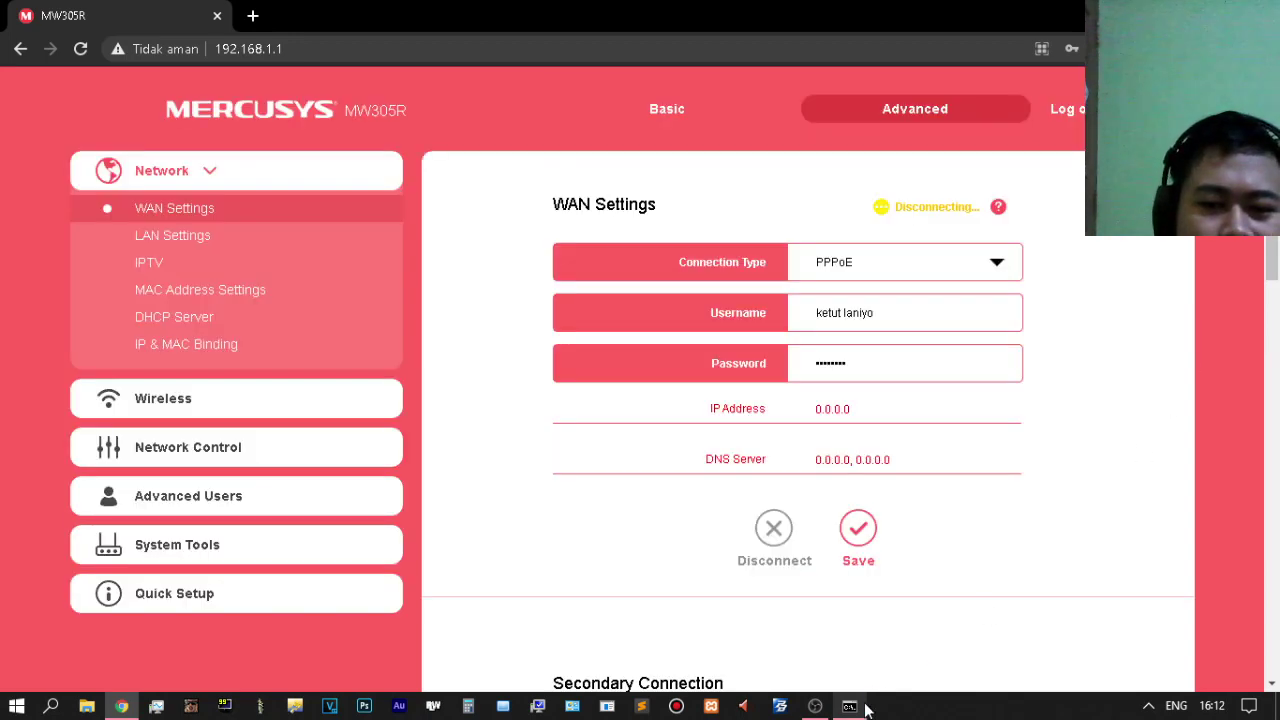
Check the ping in Command Prompt and recheck the router's connection status in the Basic and Advanced views
click(866, 708)
click(860, 706)
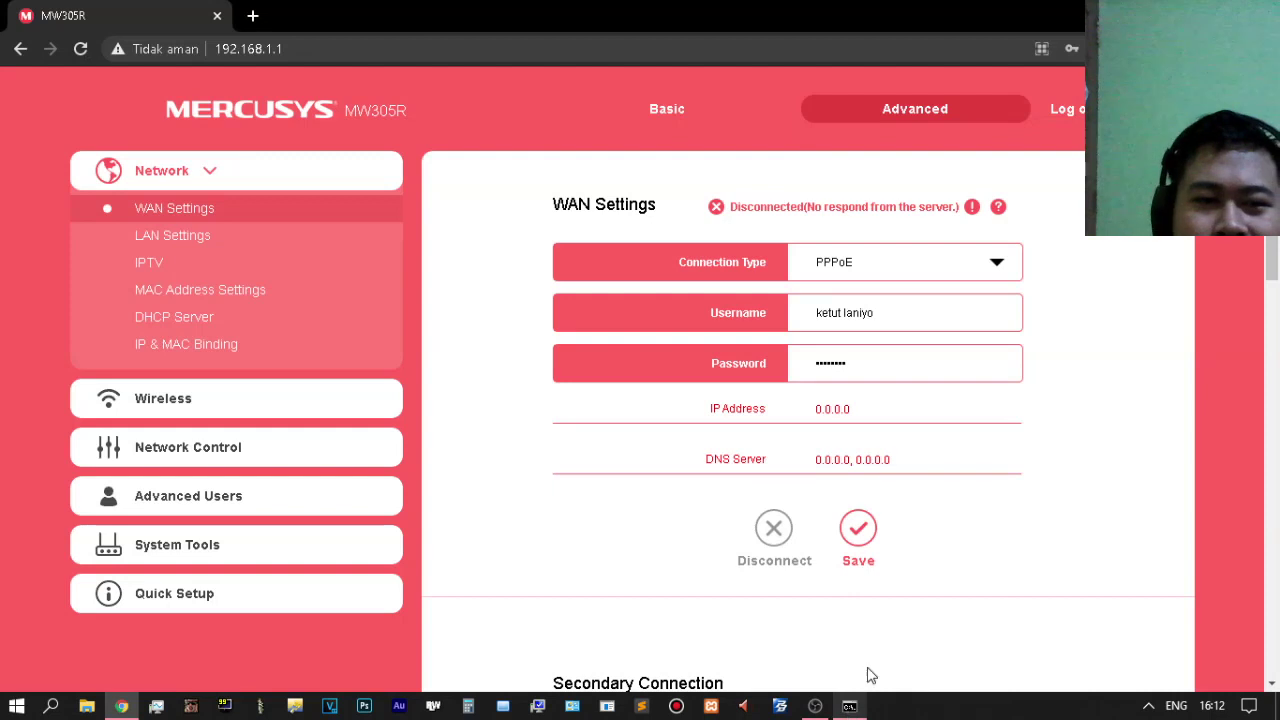
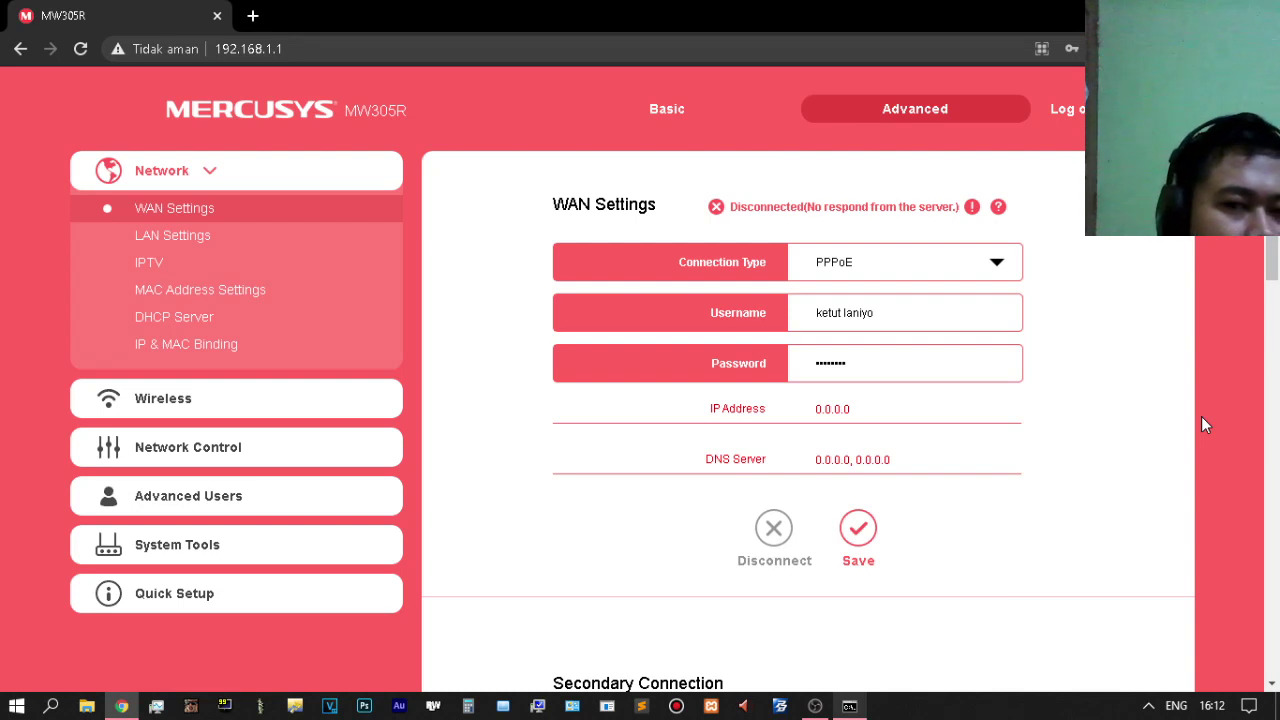
click(688, 119)
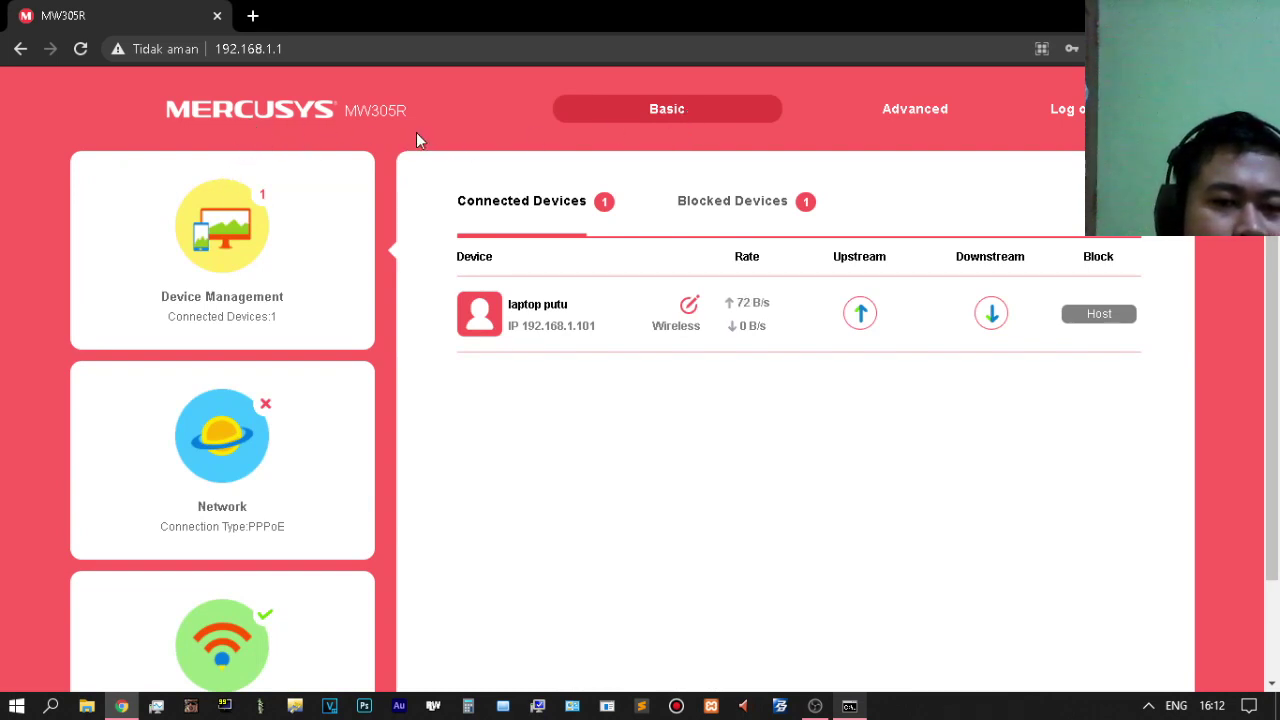
click(889, 113)
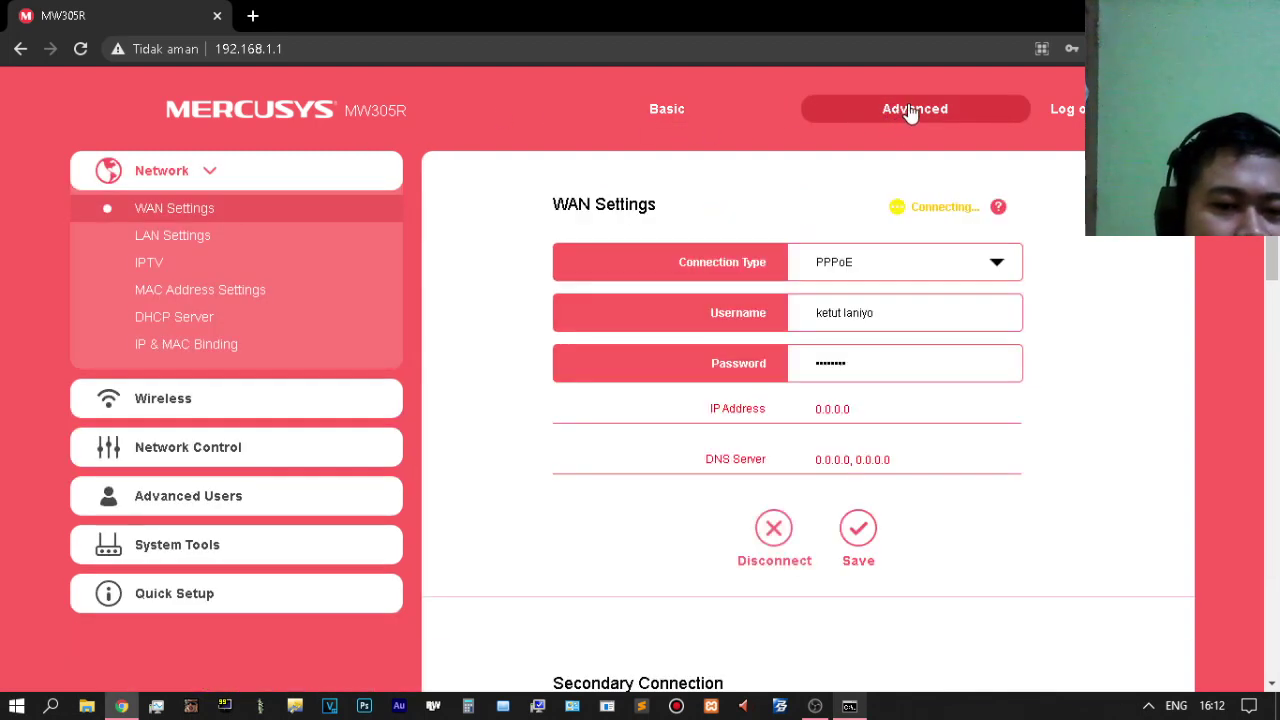
click(711, 120)
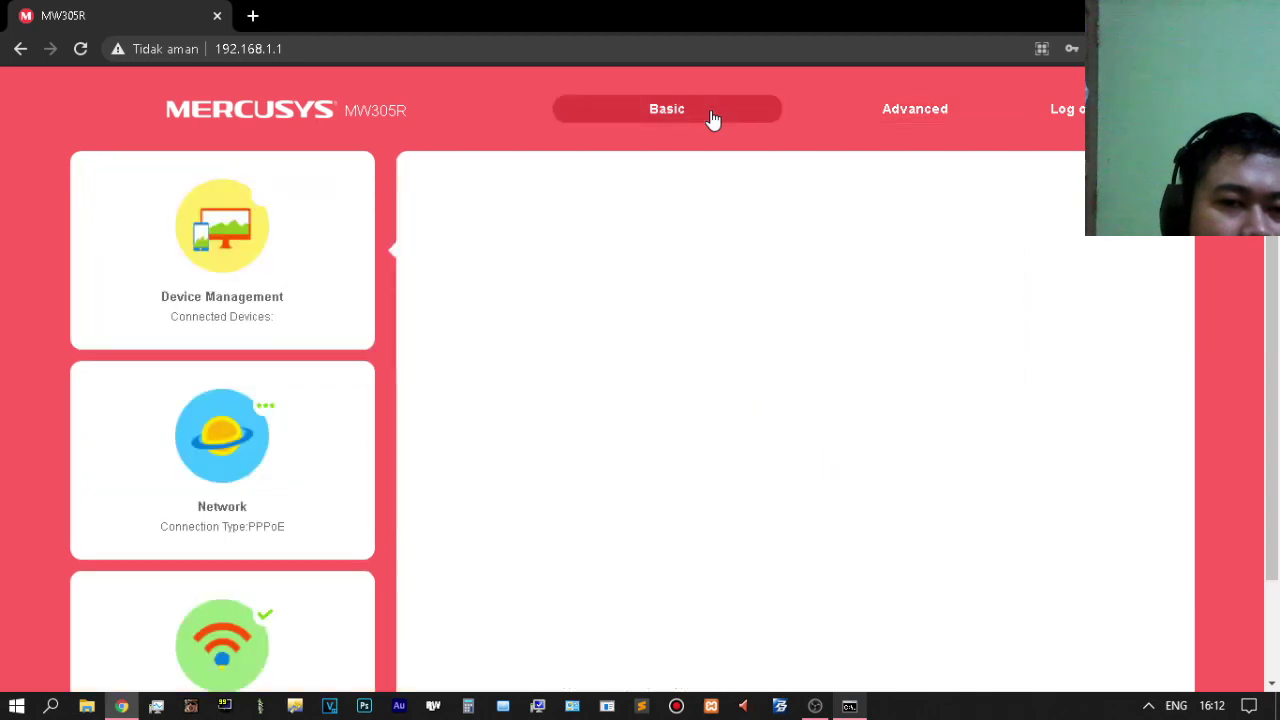
click(866, 117)
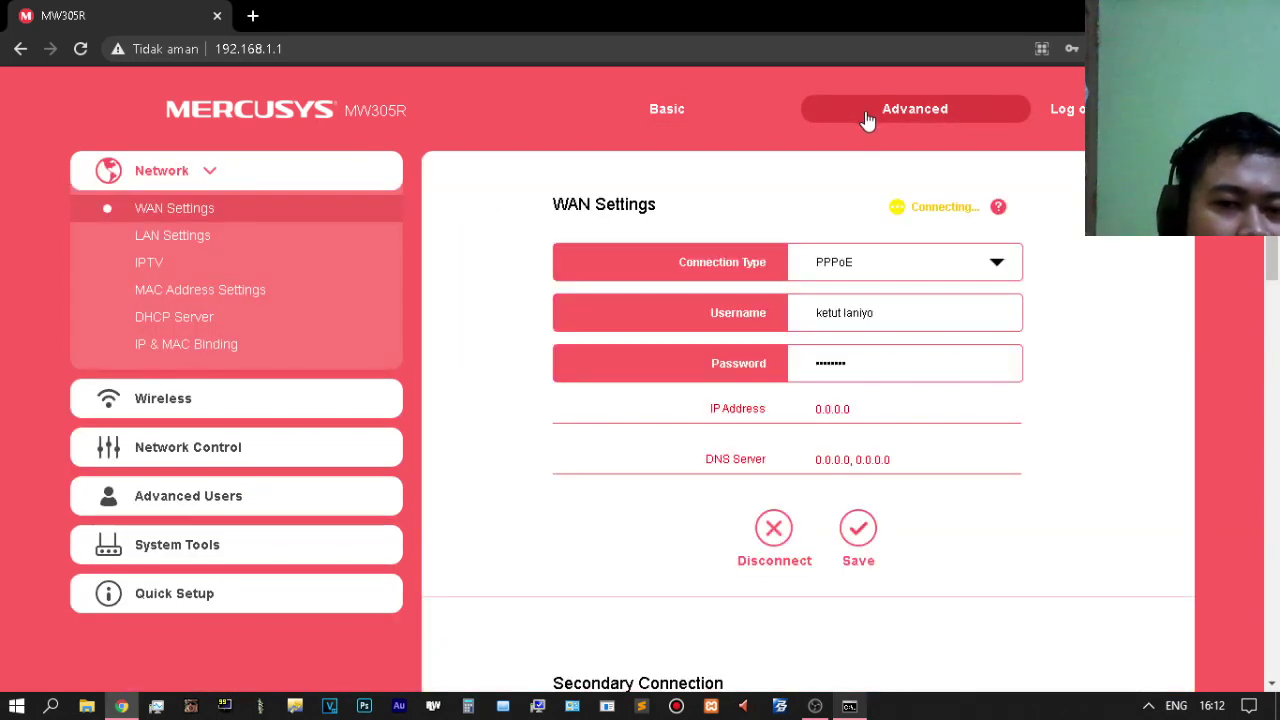
Review the PPPoE Advanced settings, including the ISP-specified IP address and manual DNS server options, and return to the WAN connection status
scroll(510, 536, down, 5)
scroll(510, 537, down, 4)
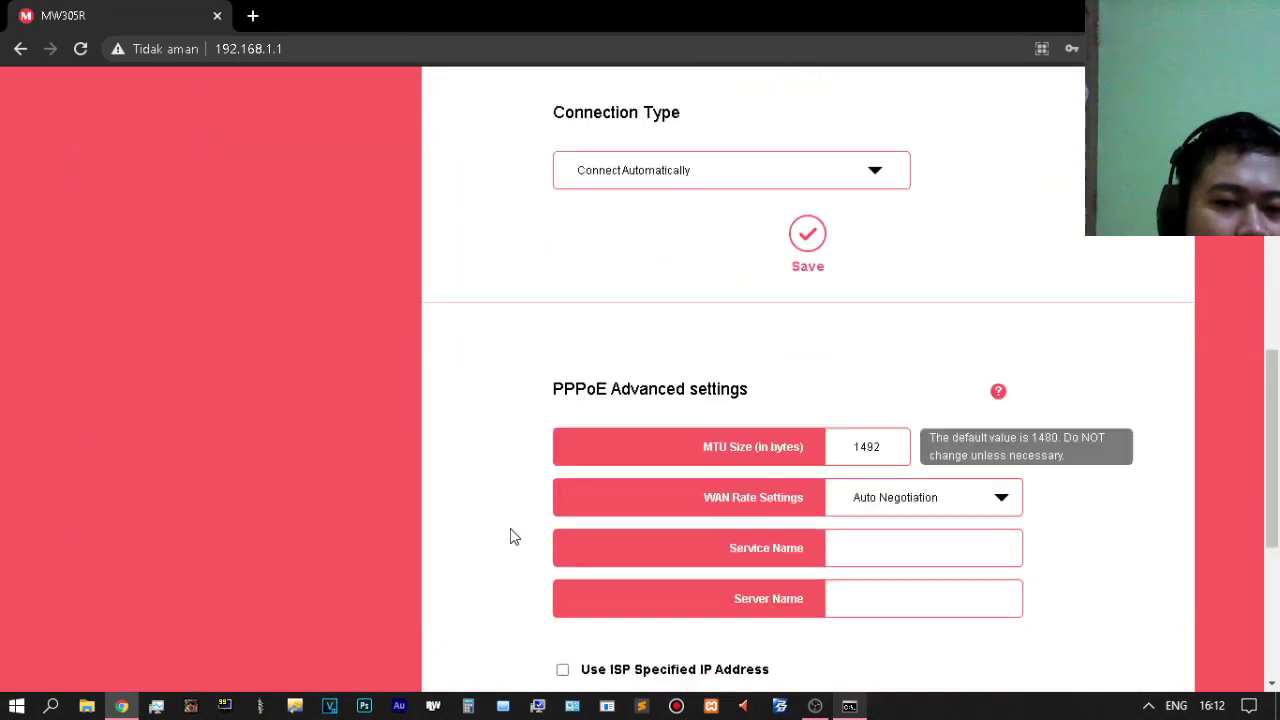
scroll(1277, 520, down, 1)
scroll(1277, 520, down, 1)
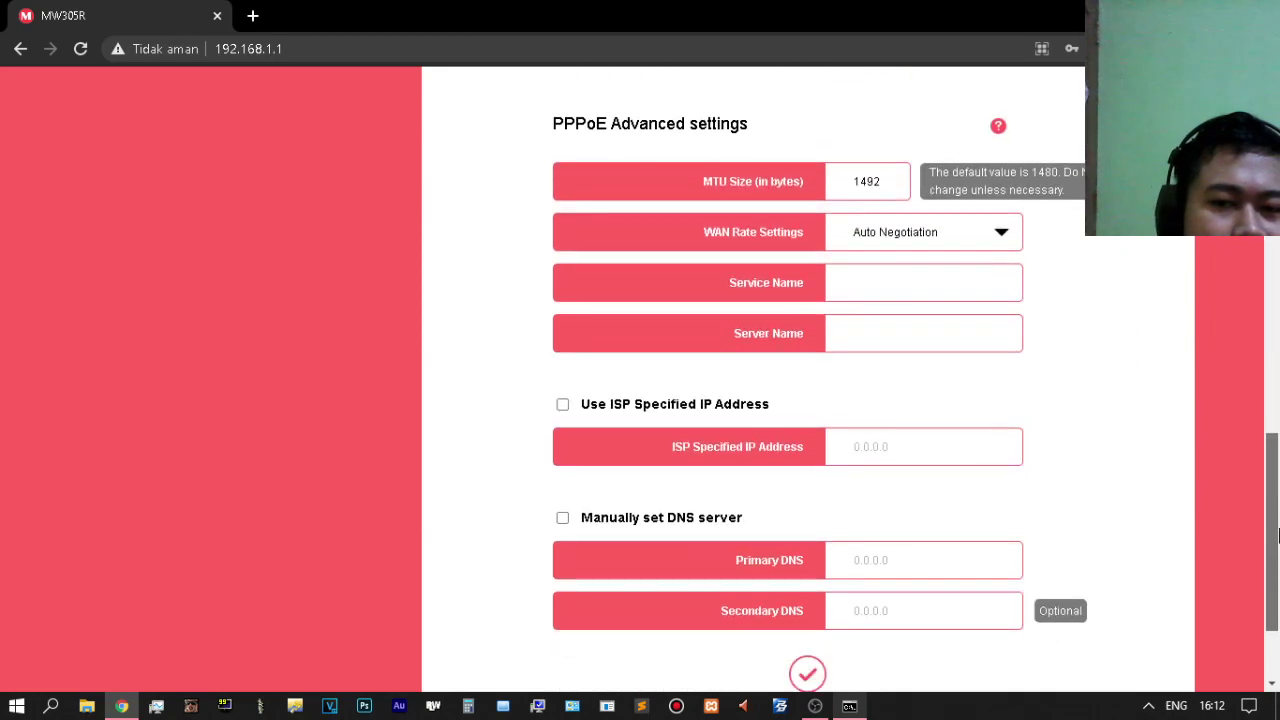
drag(1277, 537, 1266, 436)
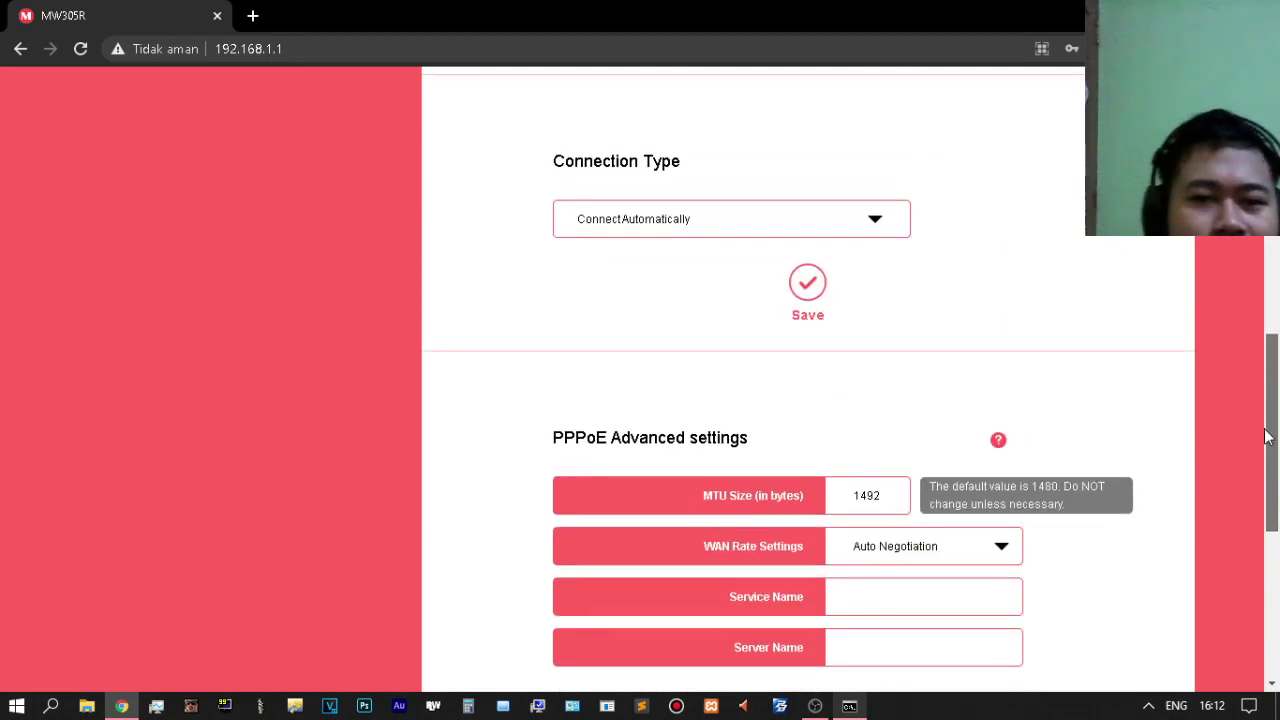
drag(1266, 436, 1266, 335)
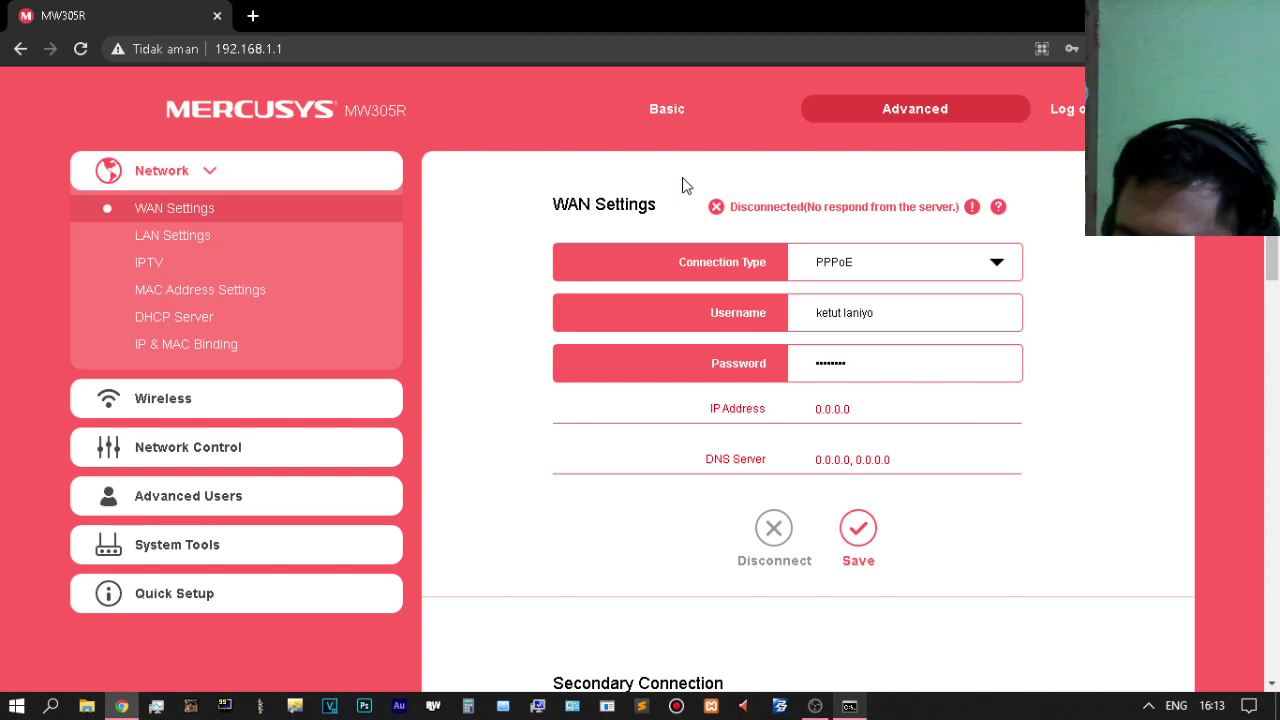
Examine the WAN connection status and the MTU size in the router's PPPoE Advanced settings
scroll(715, 470, down, 6)
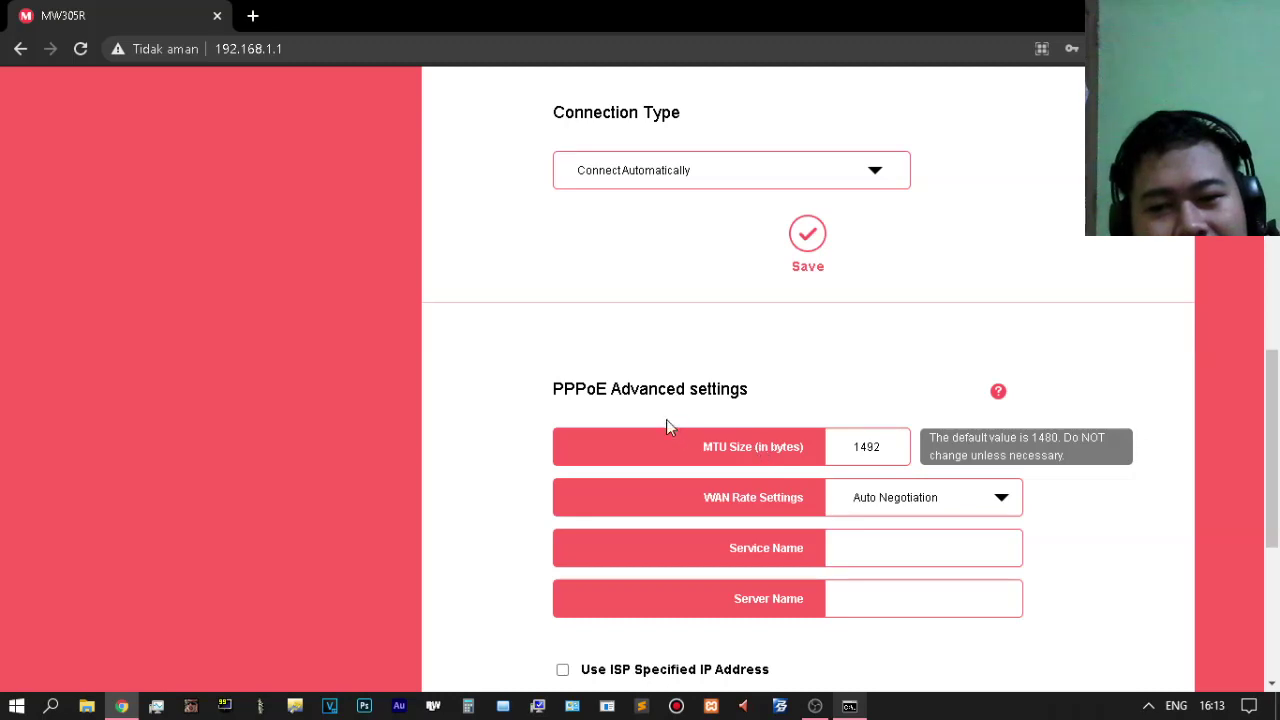
scroll(623, 406, up, 6)
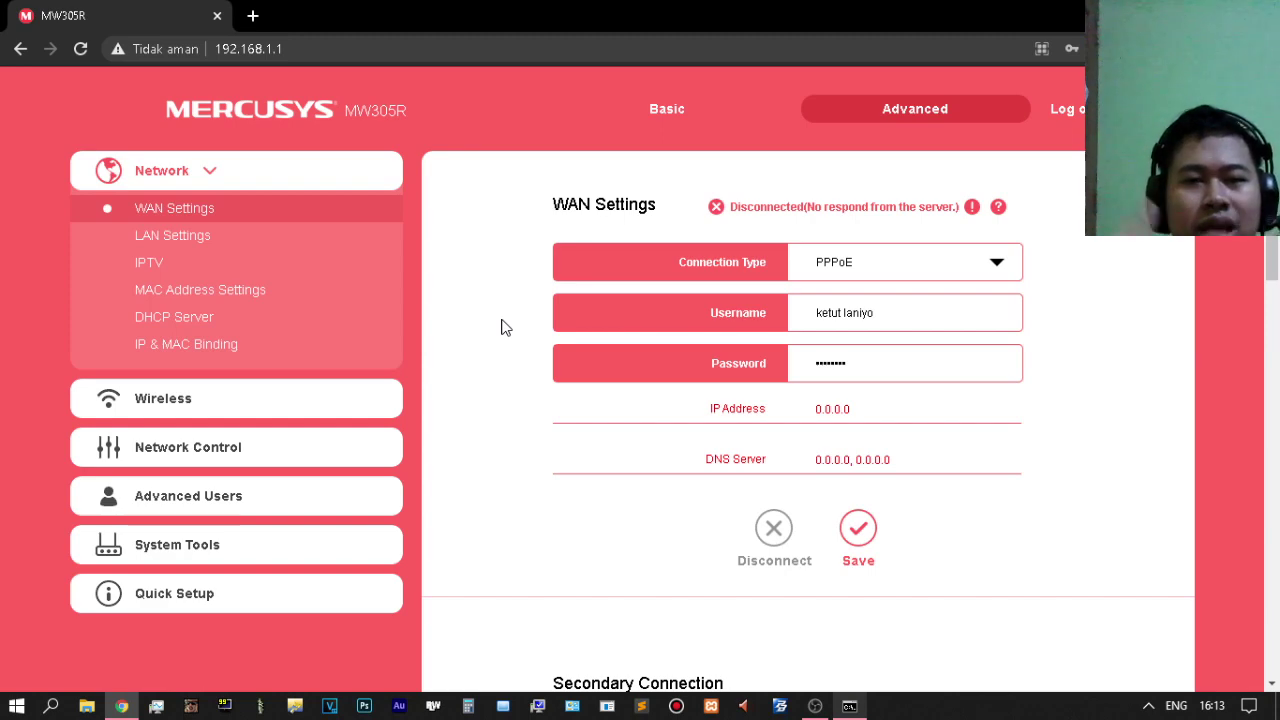
scroll(505, 327, down, 9)
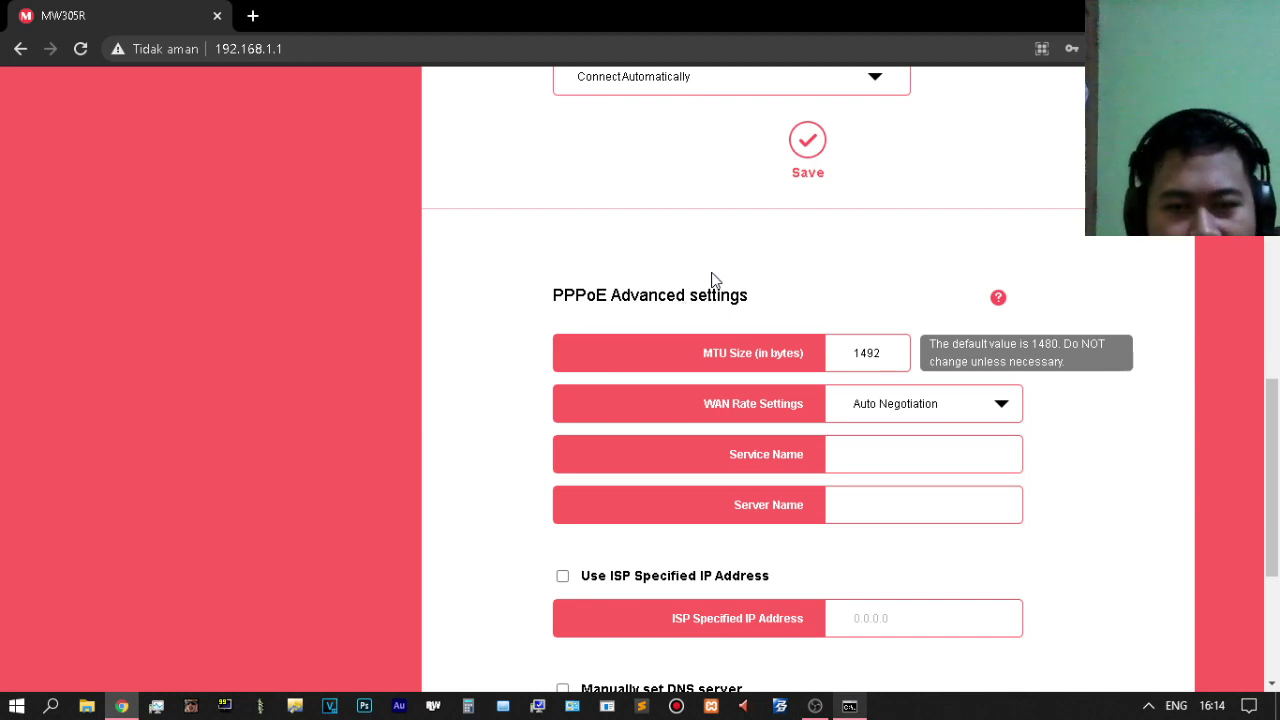
double_click(879, 353)
scroll(765, 250, up, 1)
scroll(762, 252, up, 8)
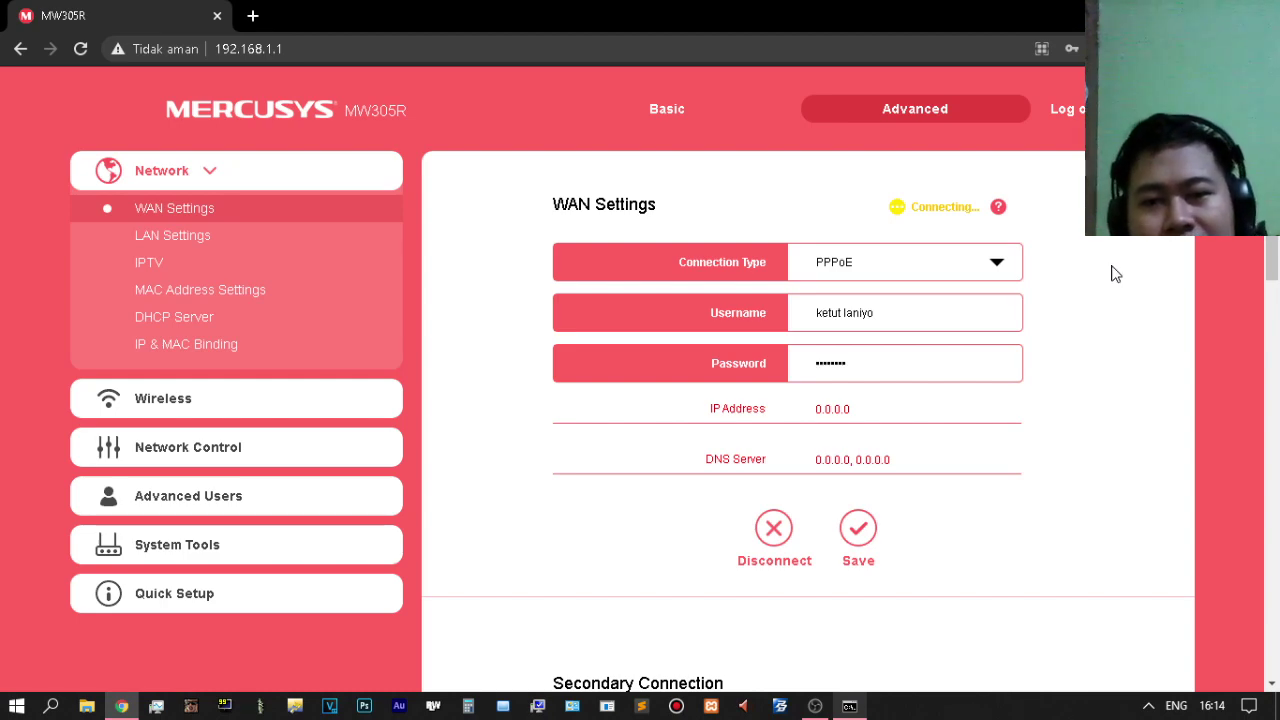
scroll(1116, 274, down, 8)
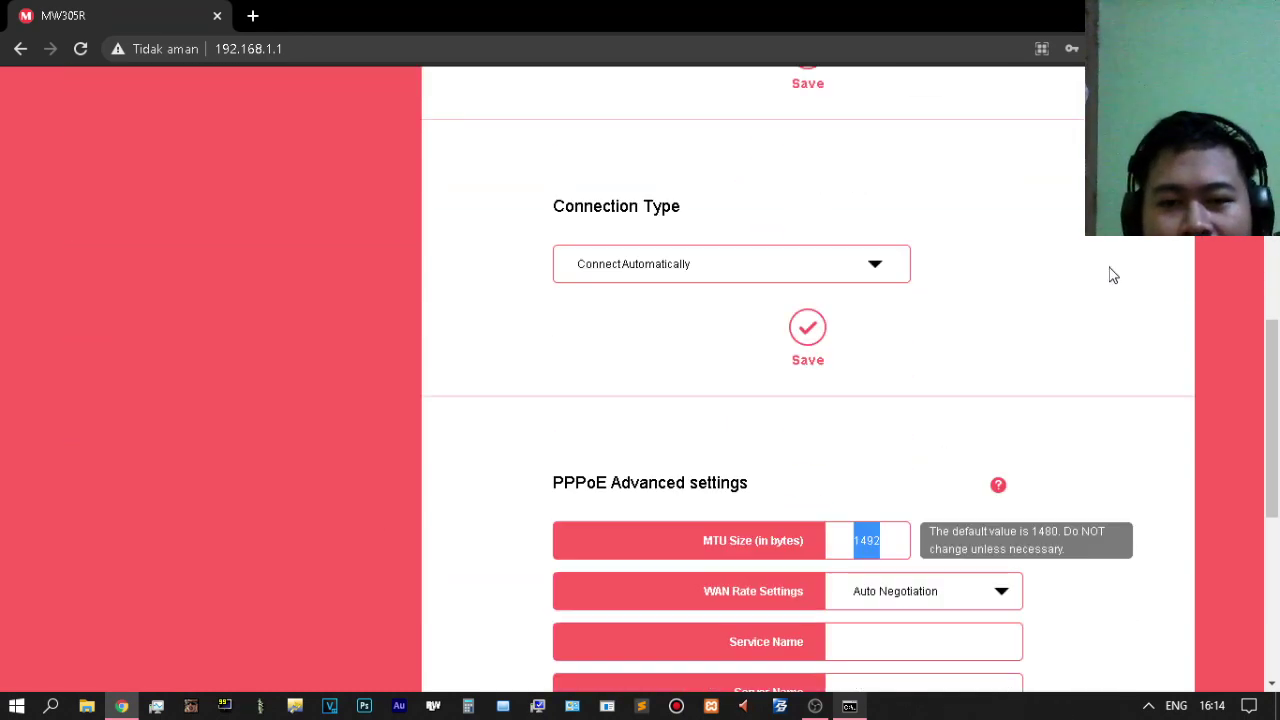
click(894, 546)
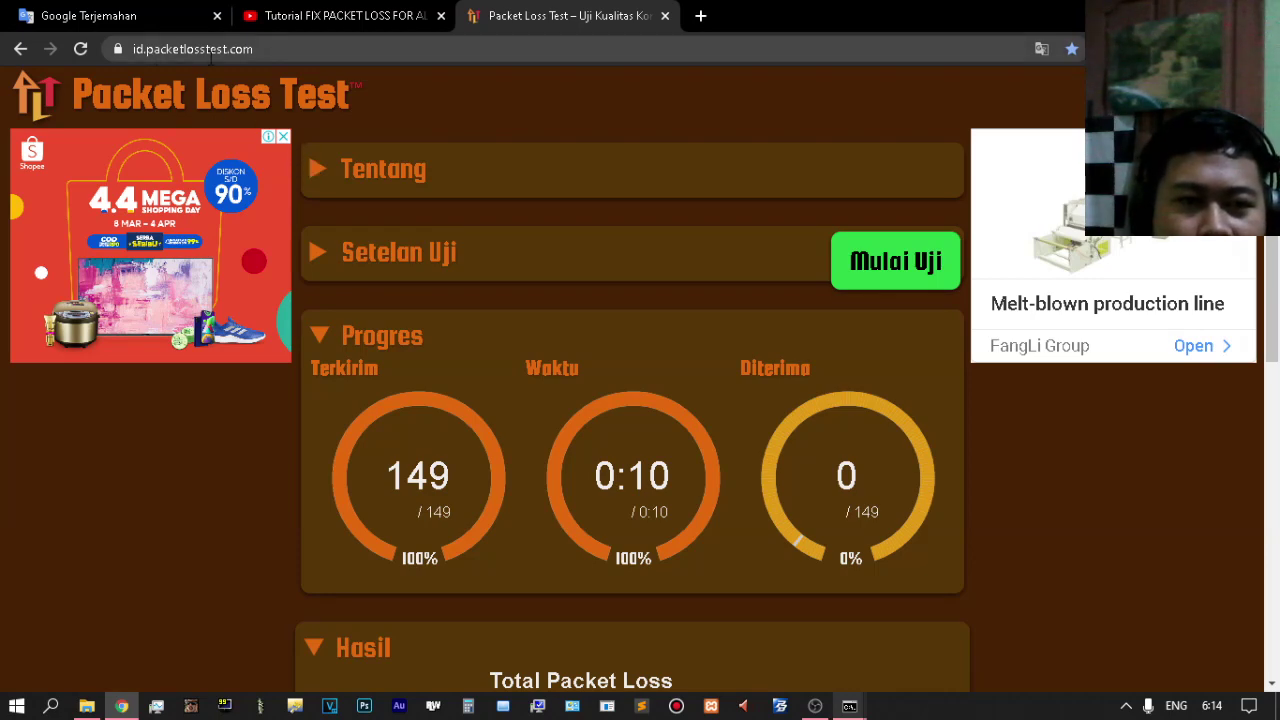
Review the previous results on the Packet Loss Test site and start a new test
scroll(408, 245, down, 2)
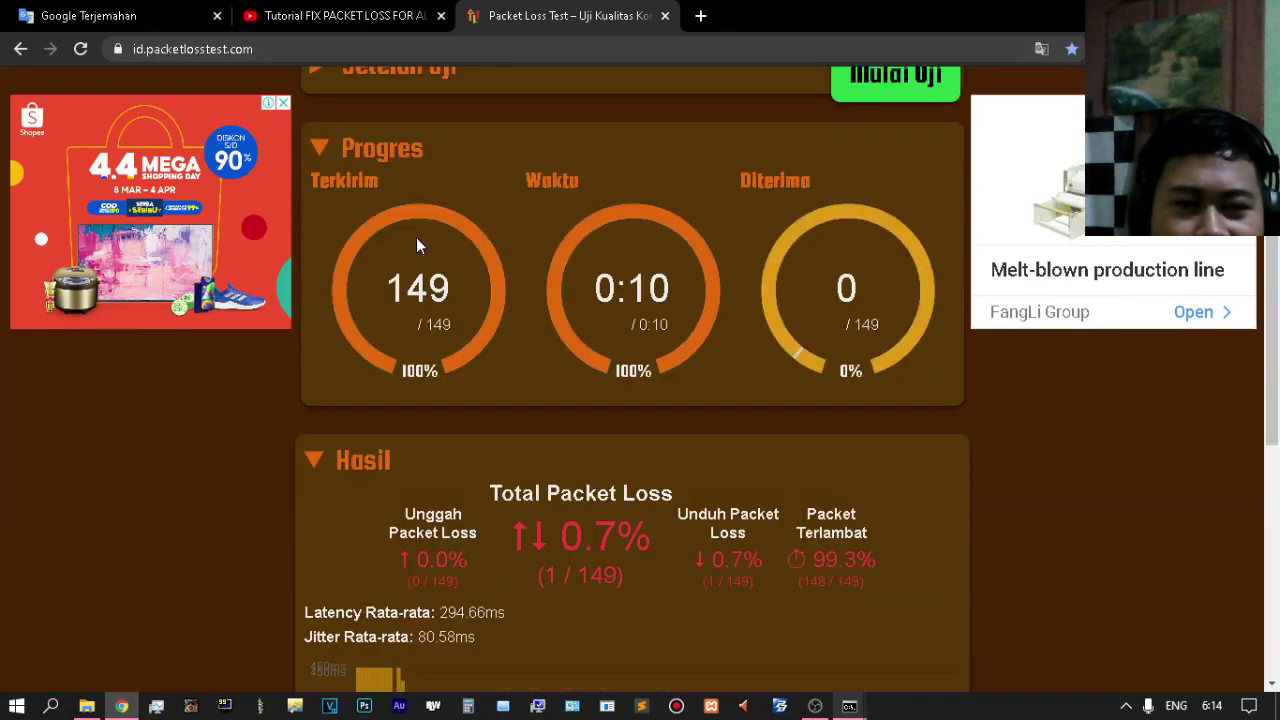
scroll(826, 349, down, 1)
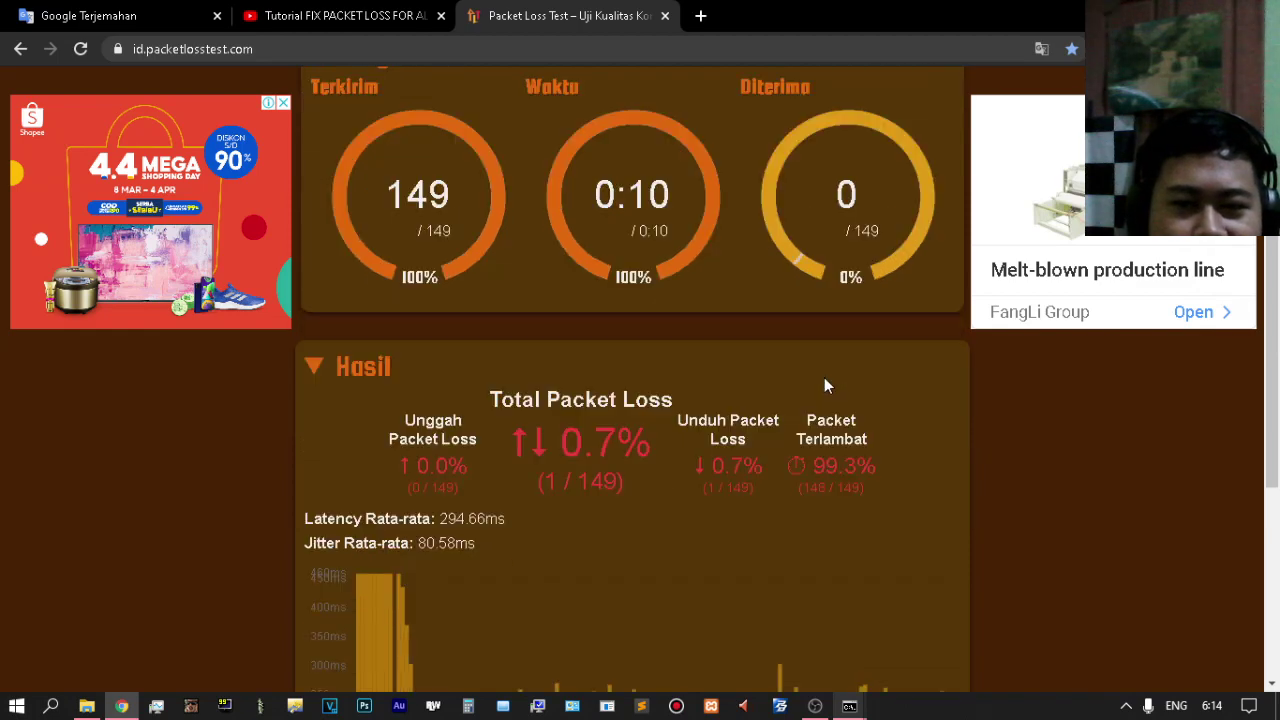
scroll(824, 377, up, 2)
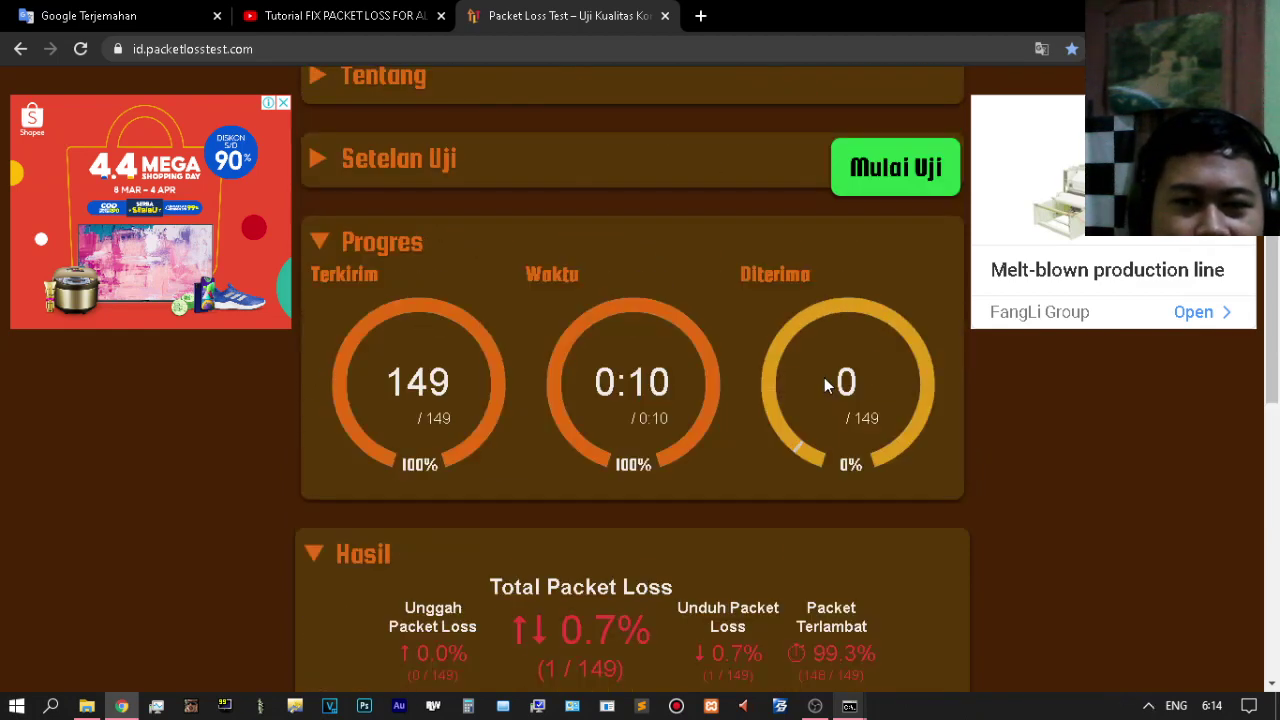
click(917, 189)
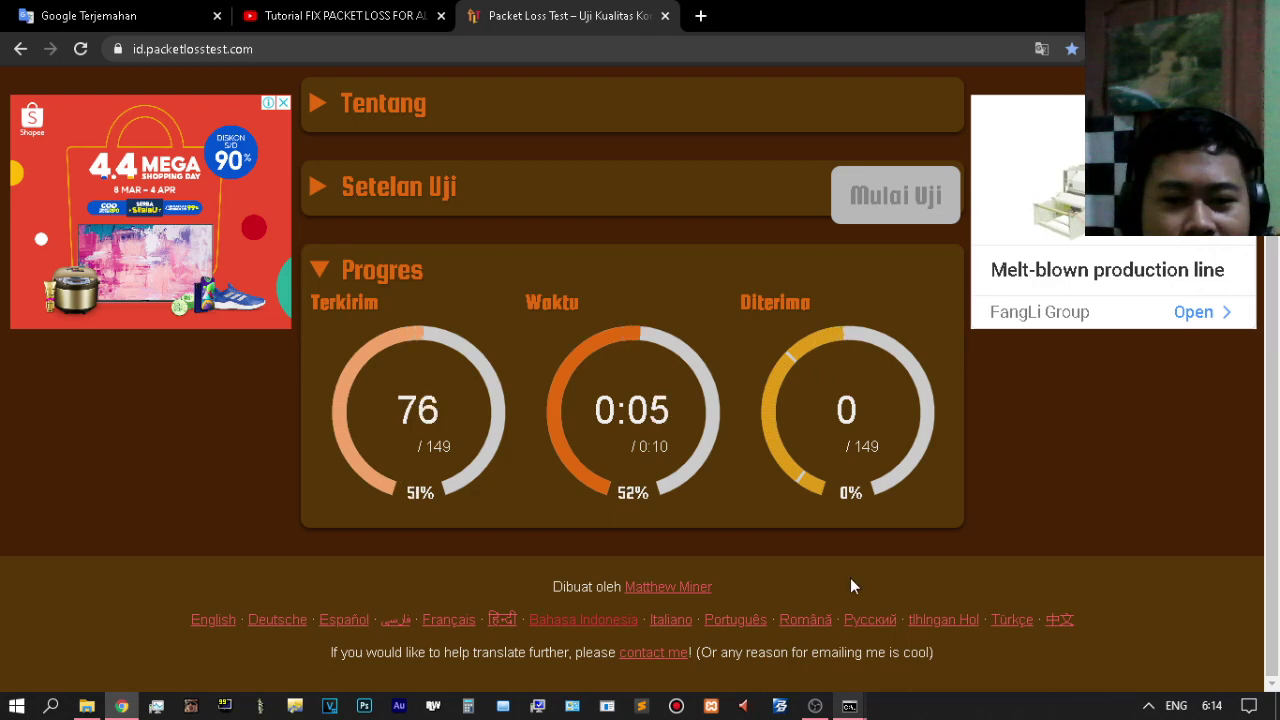
Switch to the Command Prompt and examine the earlier netsh commands, highlighting the Wi-Fi interface's MTU in the subinterface list
mouse_move(849, 706)
click(927, 652)
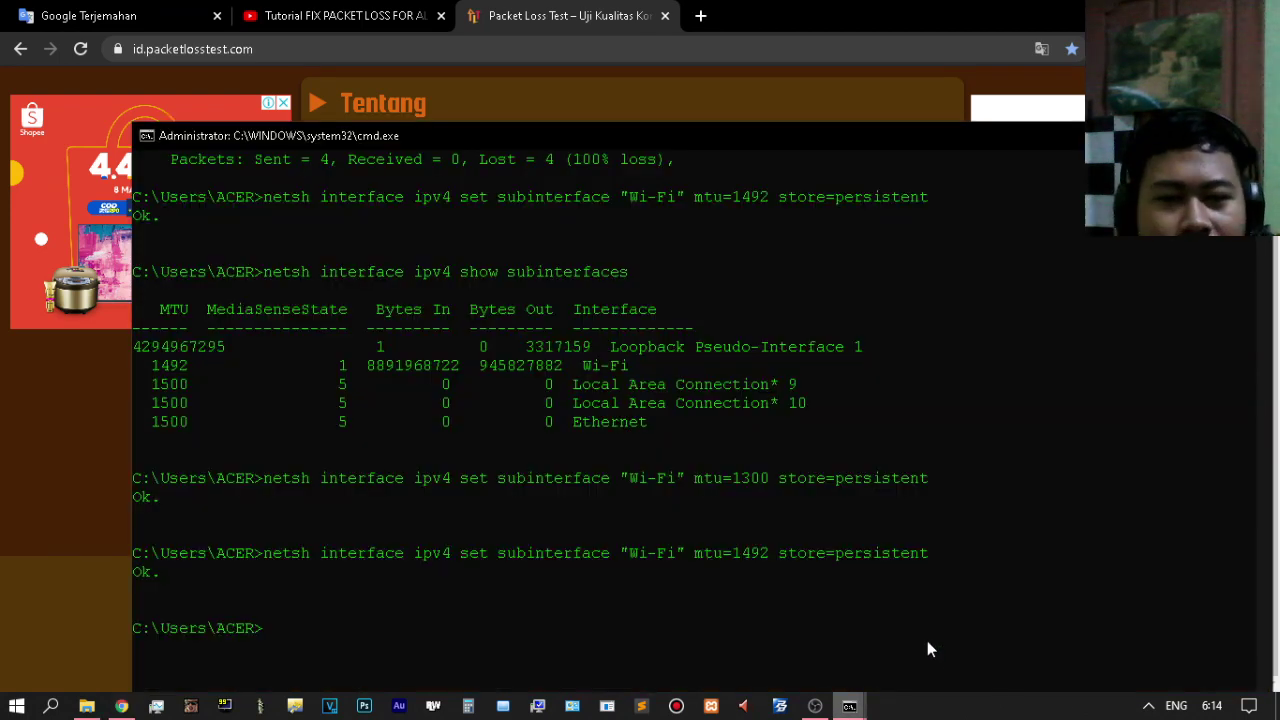
scroll(590, 370, up, 2)
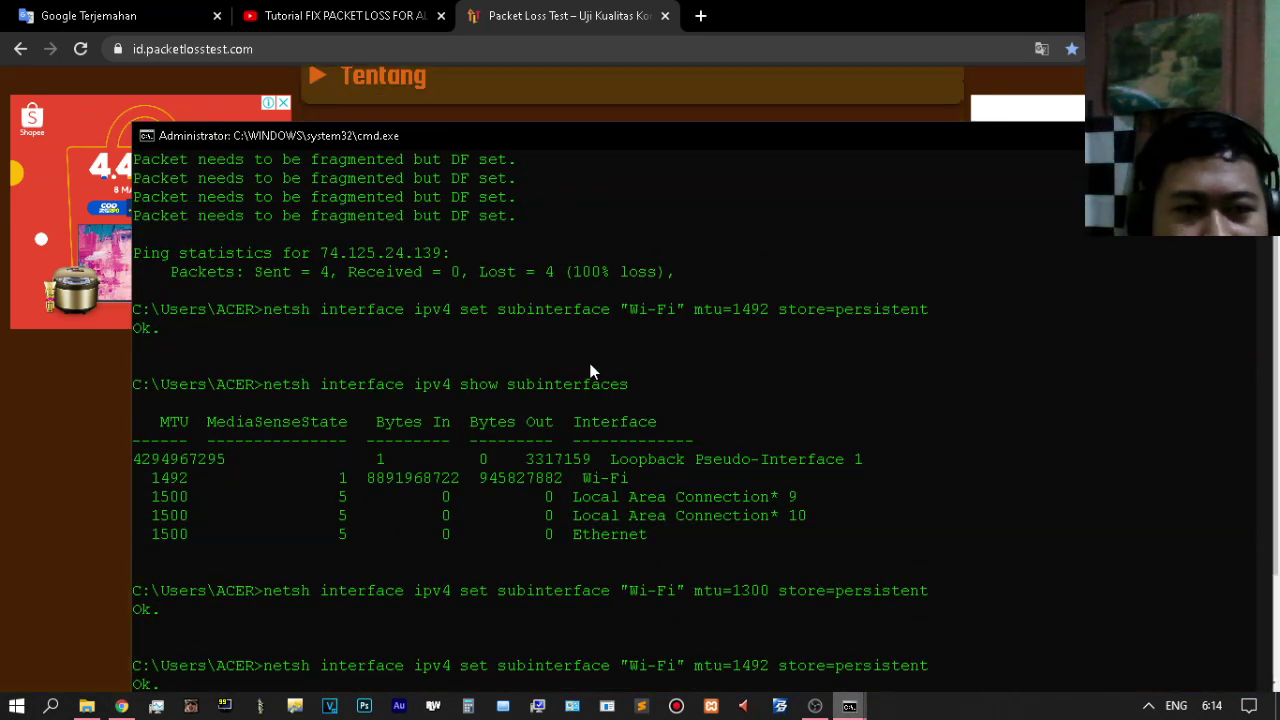
scroll(590, 372, down, 4)
scroll(590, 372, up, 4)
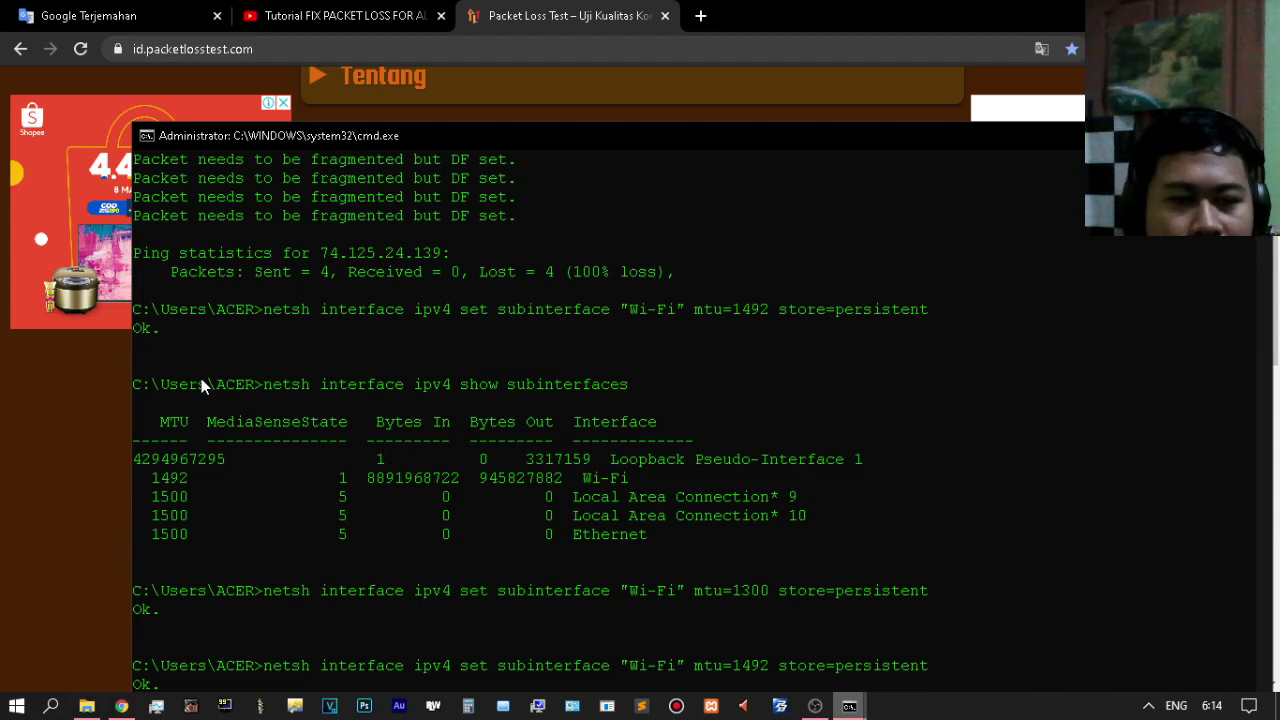
click(198, 480)
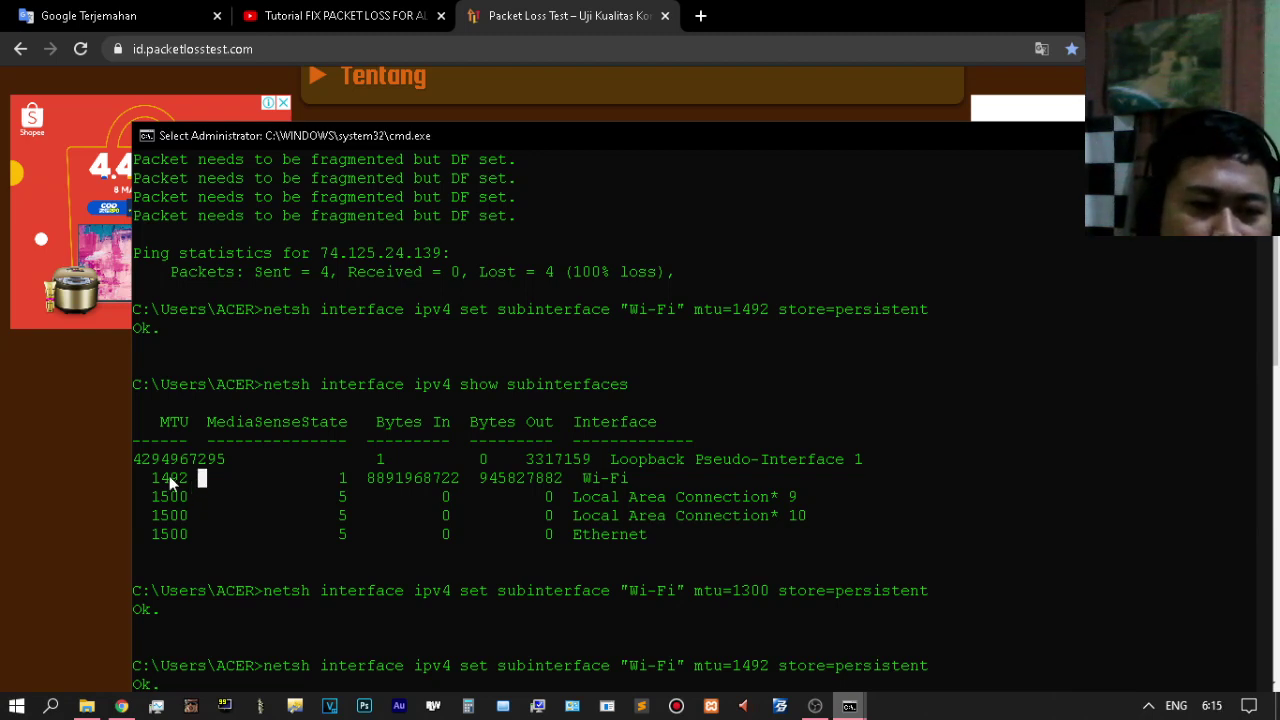
drag(152, 479, 189, 479)
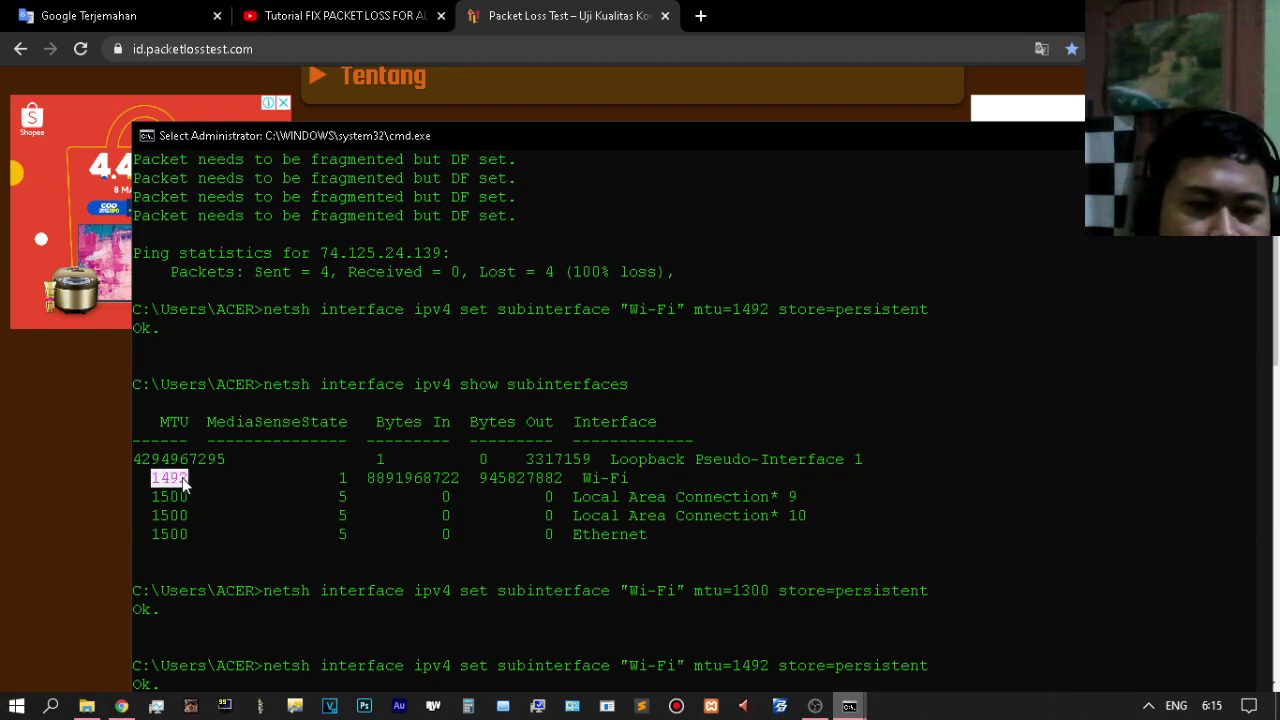
Run the packet loss test again in the browser and bring the Command Prompt back up
click(15, 474)
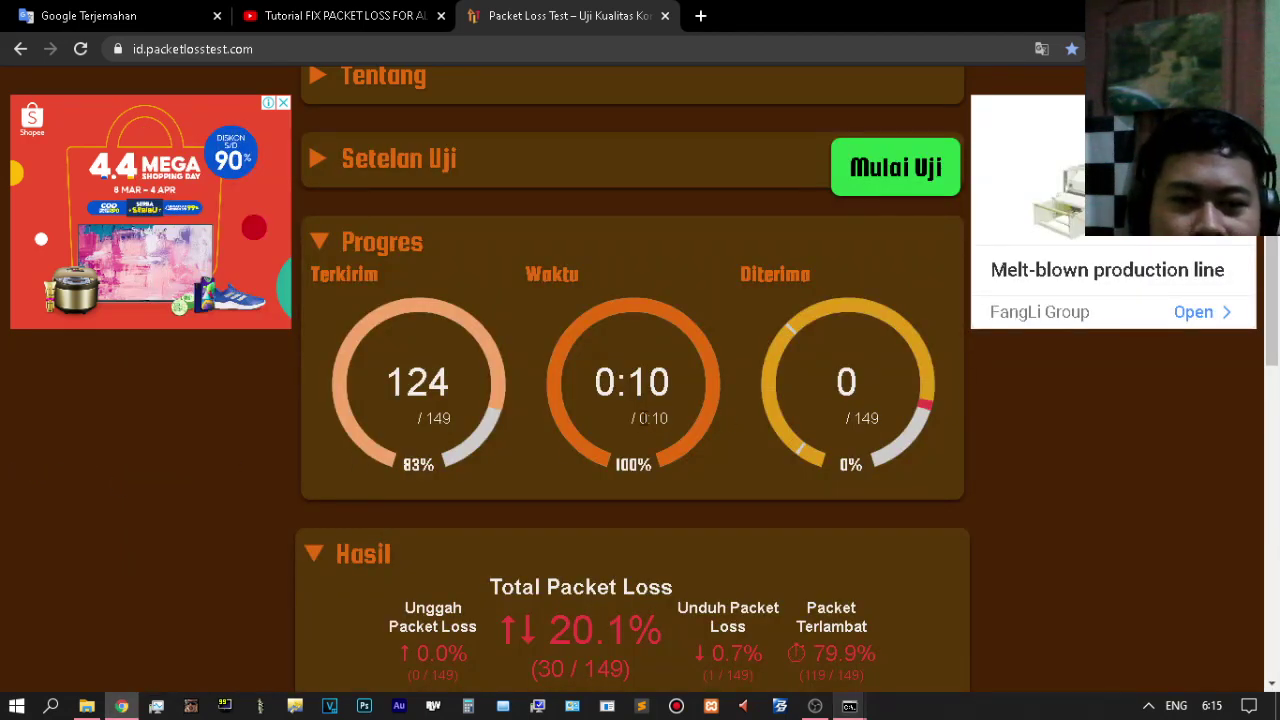
click(868, 184)
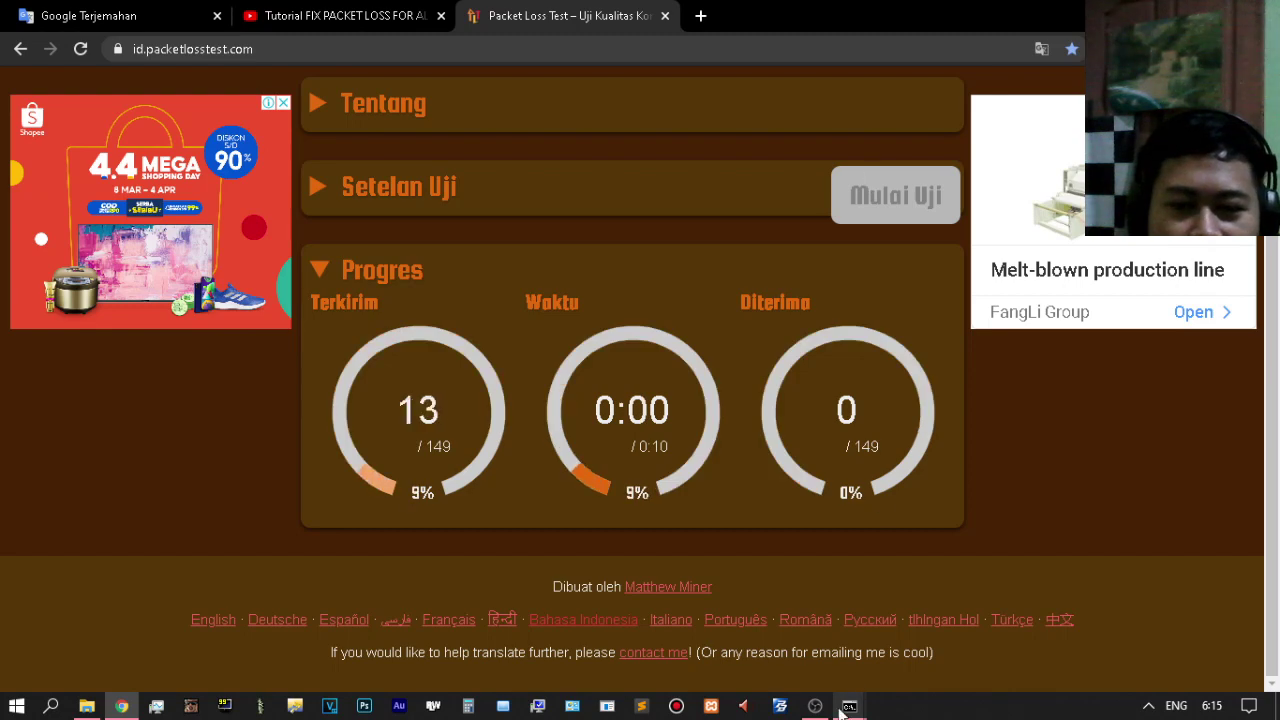
mouse_move(849, 706)
click(920, 648)
scroll(689, 459, down, 3)
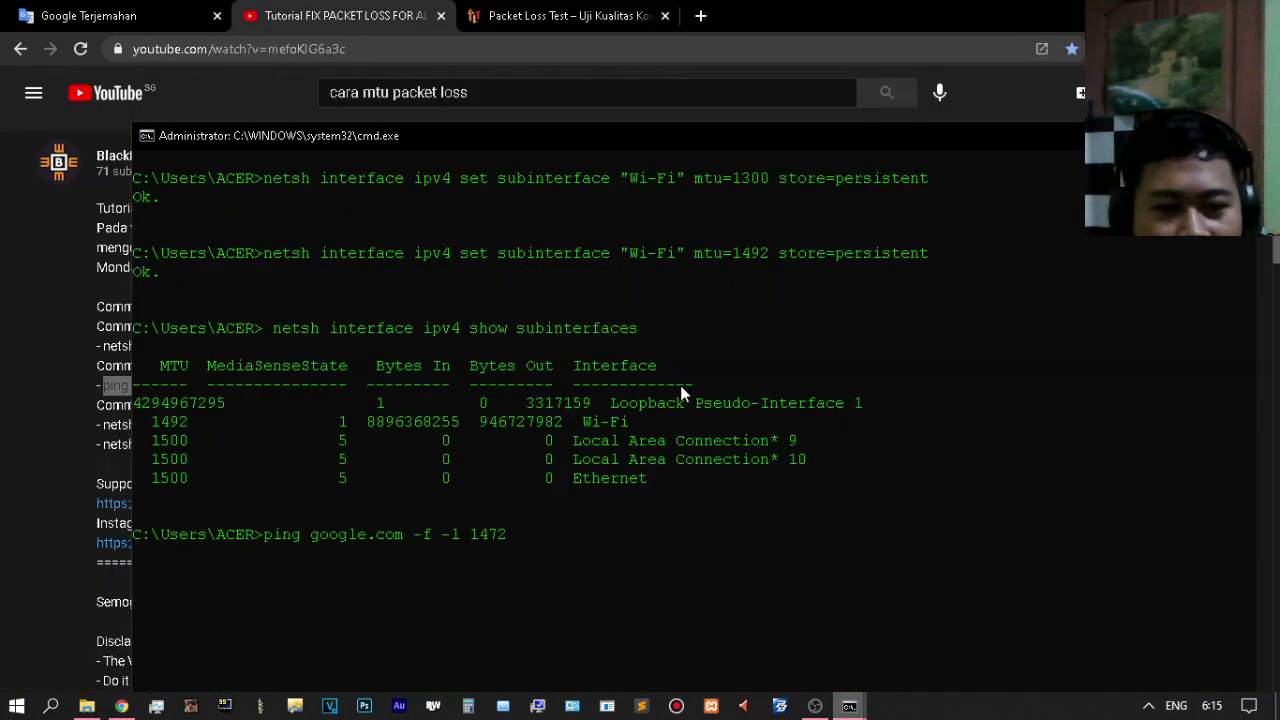
Ping google.com with the -f flag and a packet size of 1486, and review the ping and MTU output history
key(BackSpace)
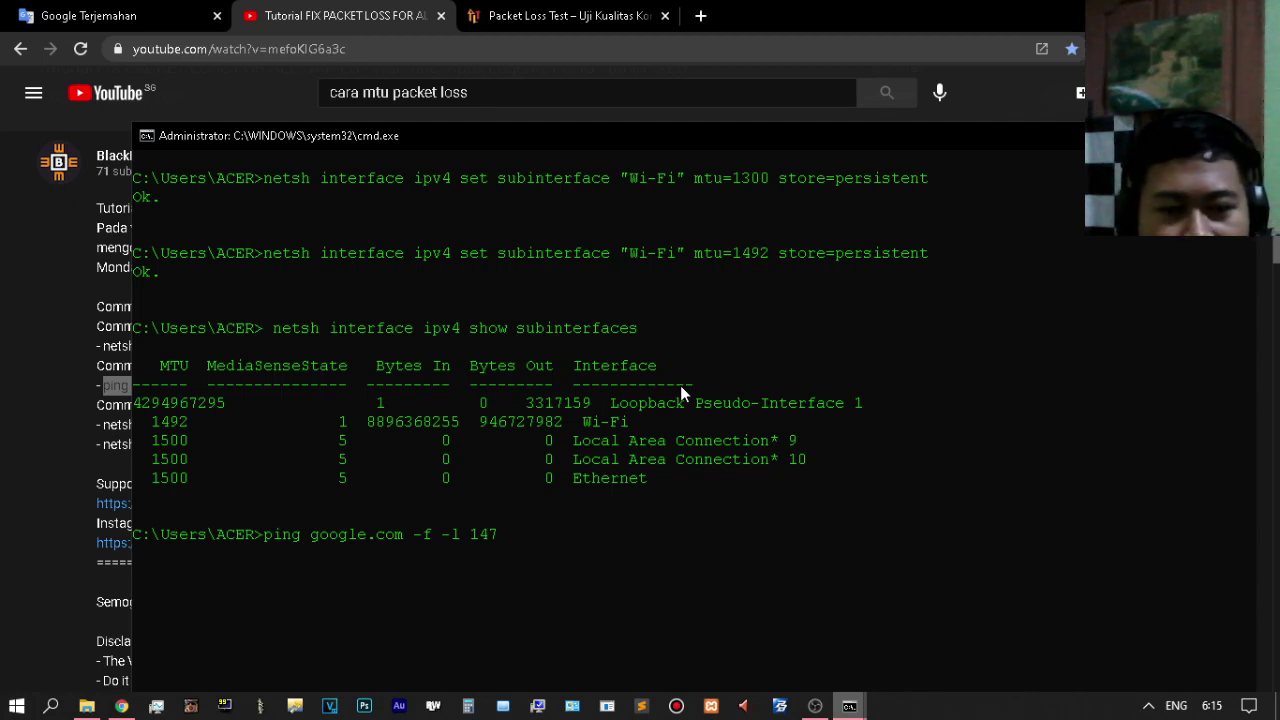
key(BackSpace)
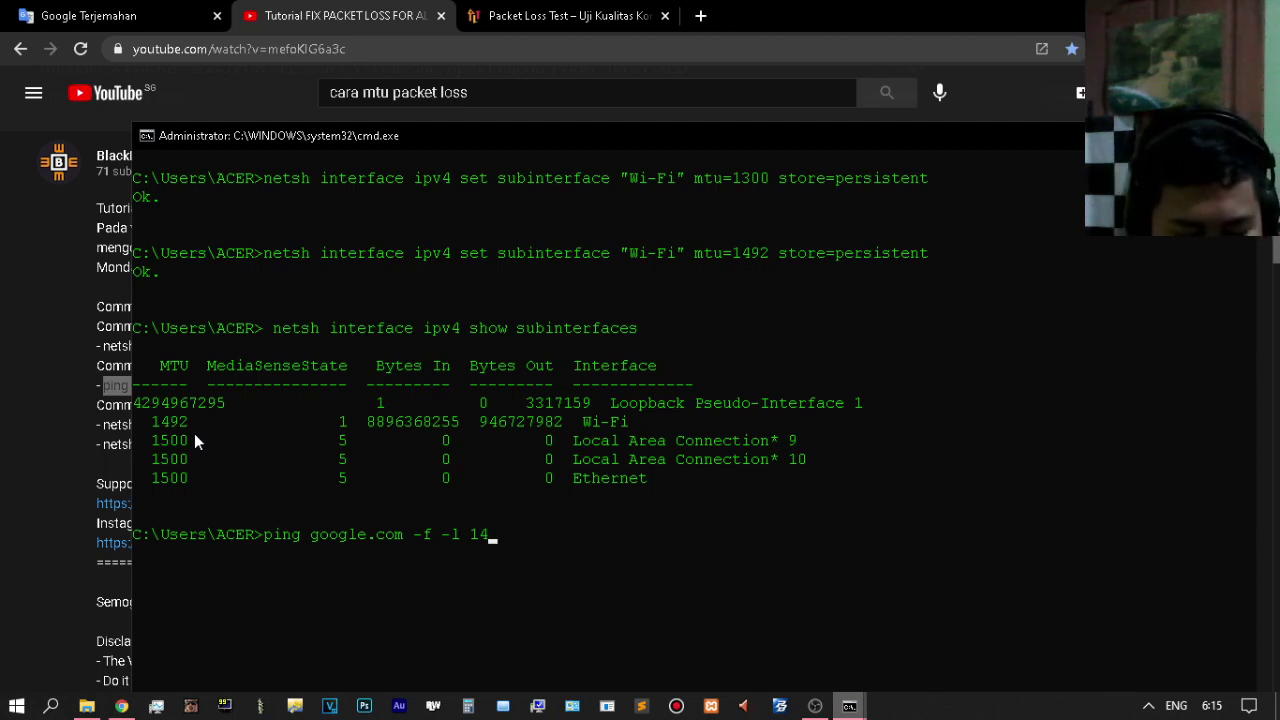
text(8)
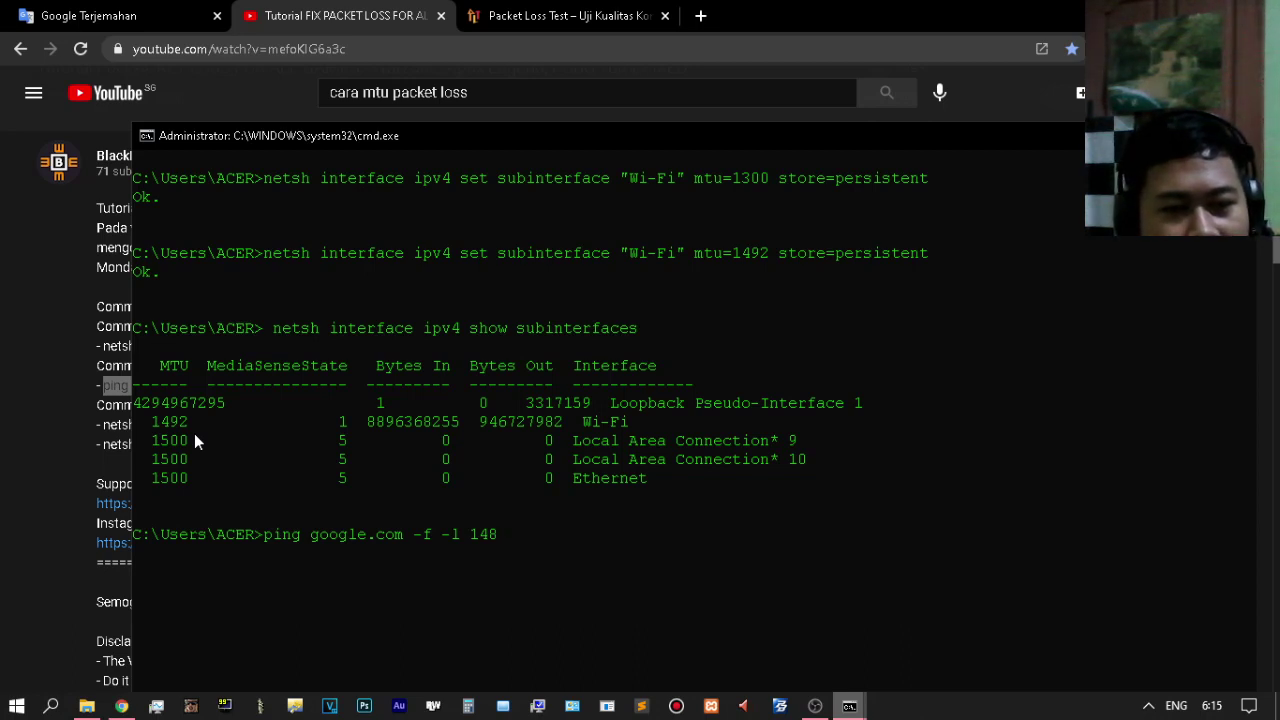
text(5)
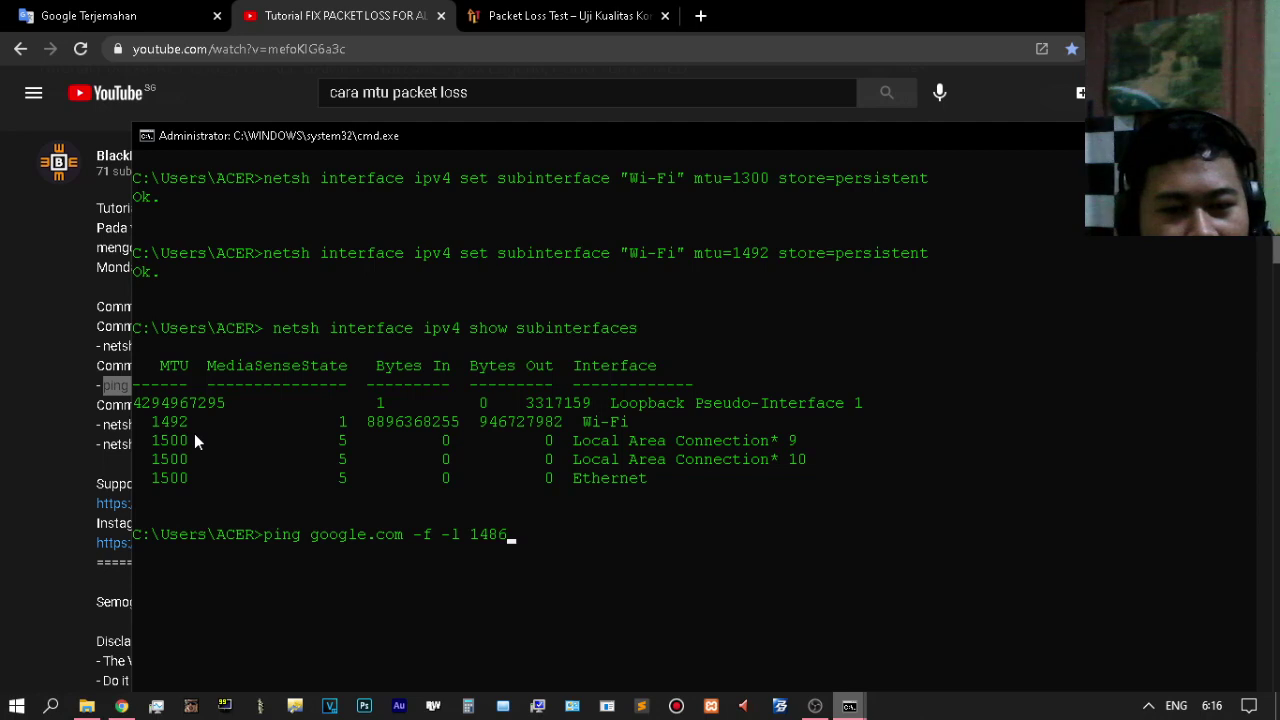
key(Return)
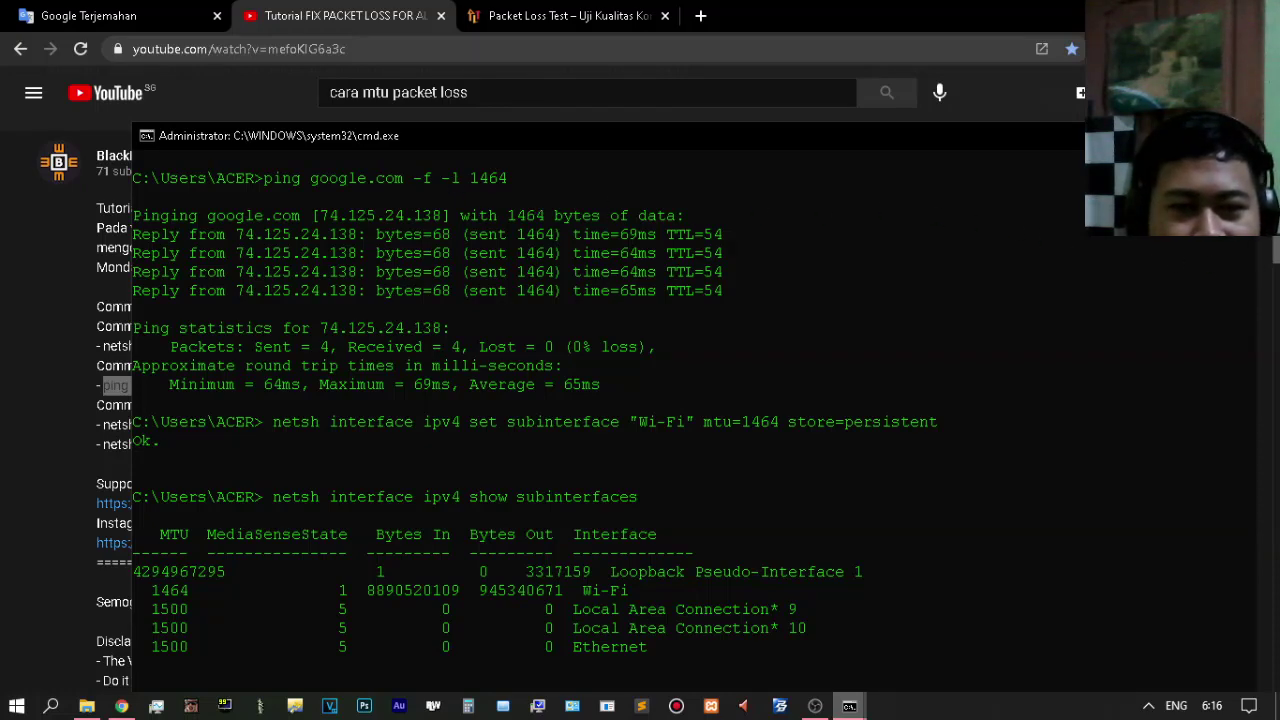
drag(1275, 252, 1266, 280)
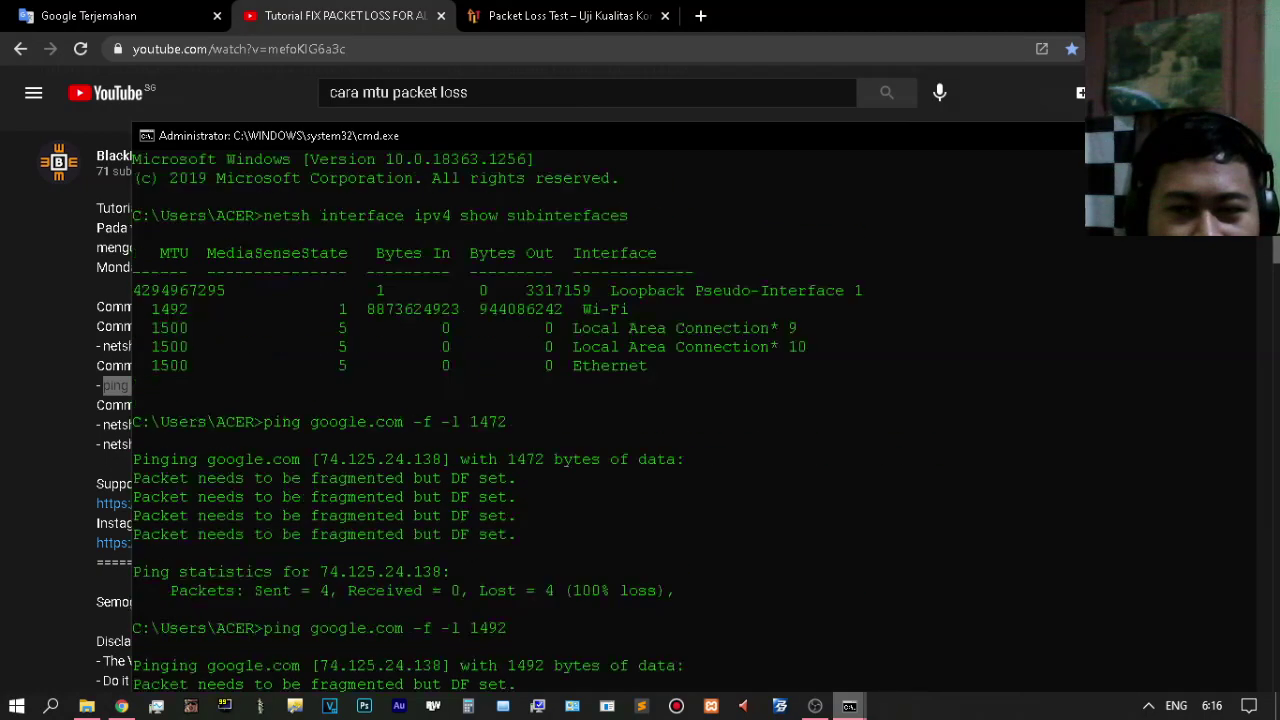
scroll(540, 408, down, 10)
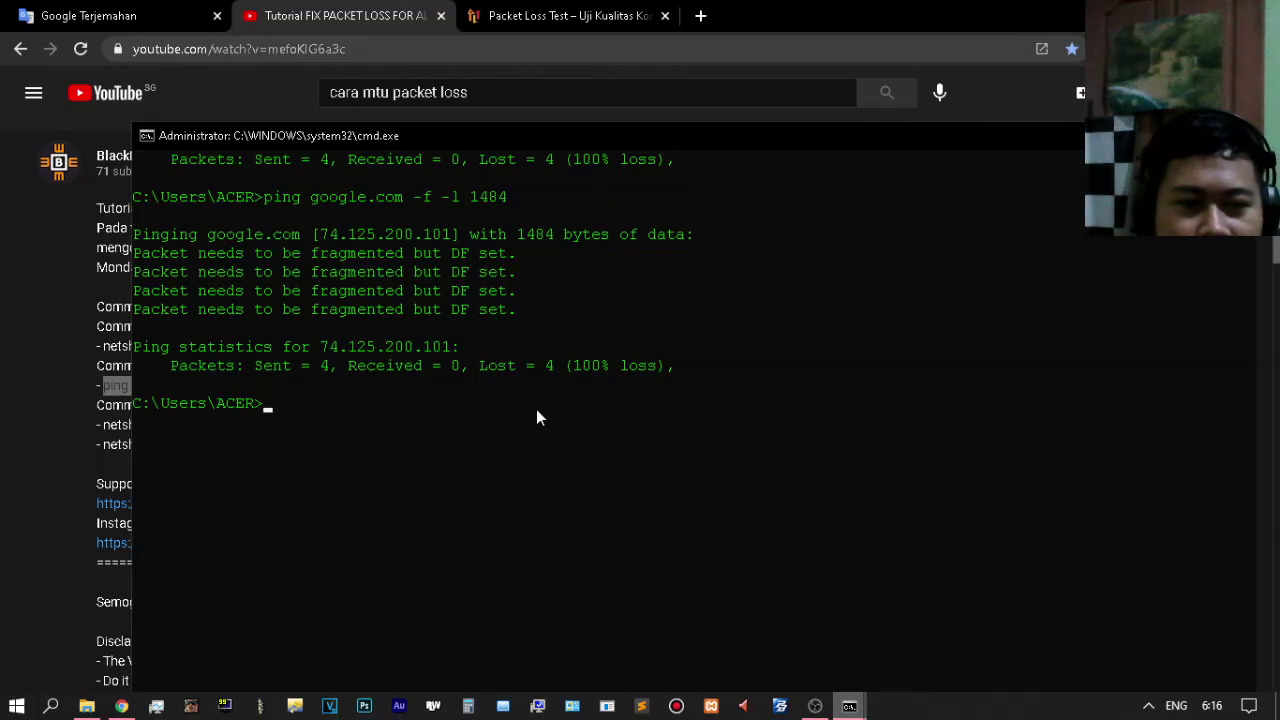
Enter the command ping google.com -f -l 1472 to test a smaller packet size
key(Up)
key(BackSpace)
key(BackSpace)
text(7)
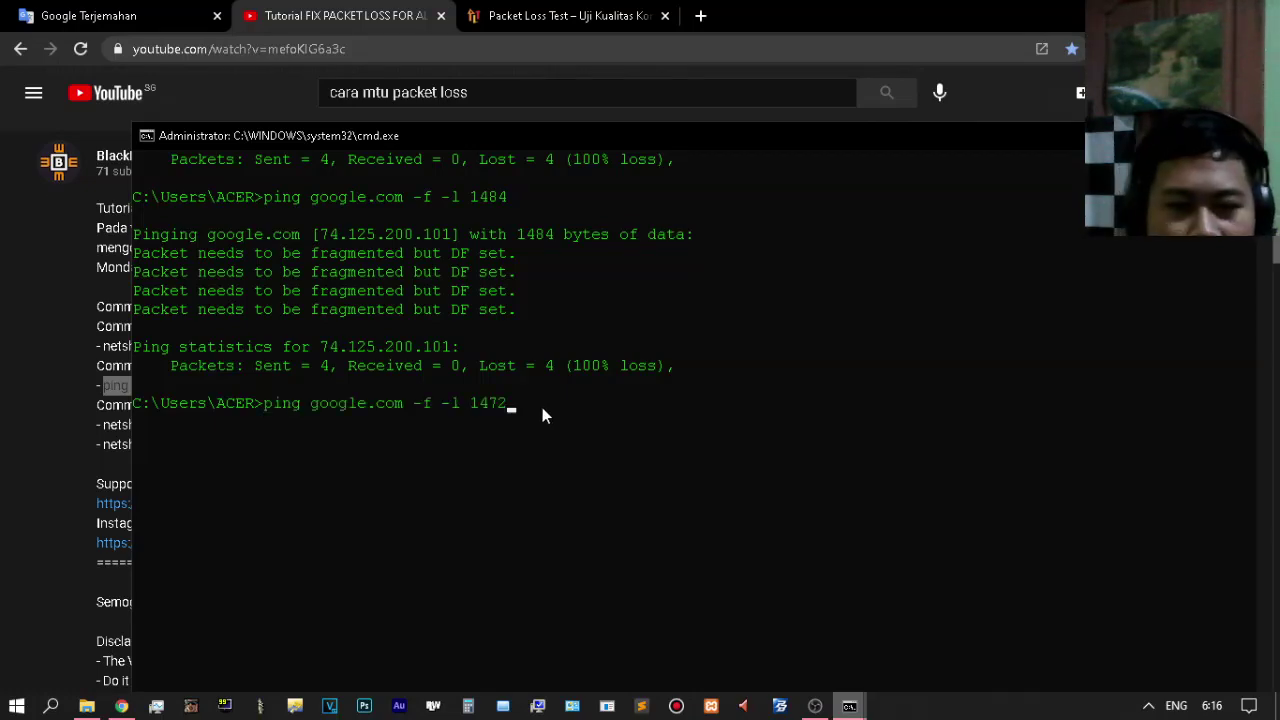
Copy the command netsh interface ipv4 set subinterface "Wi-Fi" mtu=1490 store=persistent from the YouTube video description
click(5, 383)
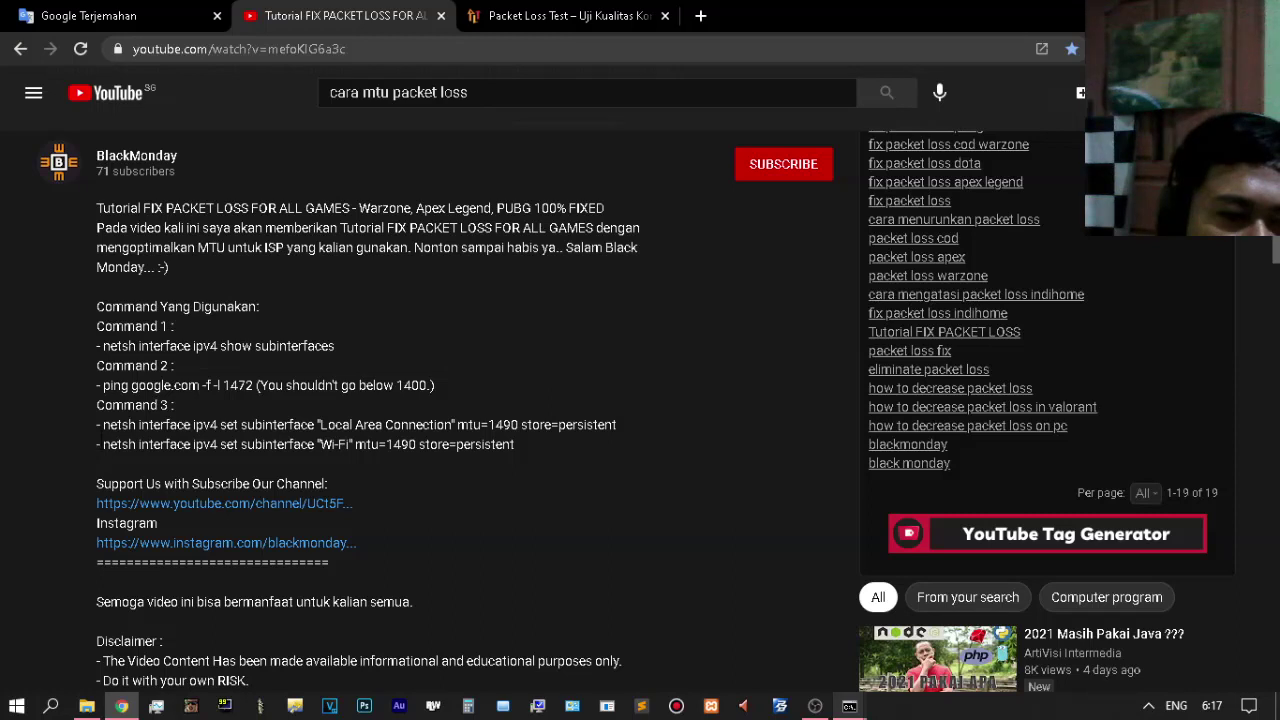
drag(104, 447, 534, 444)
right_click(446, 444)
click(469, 456)
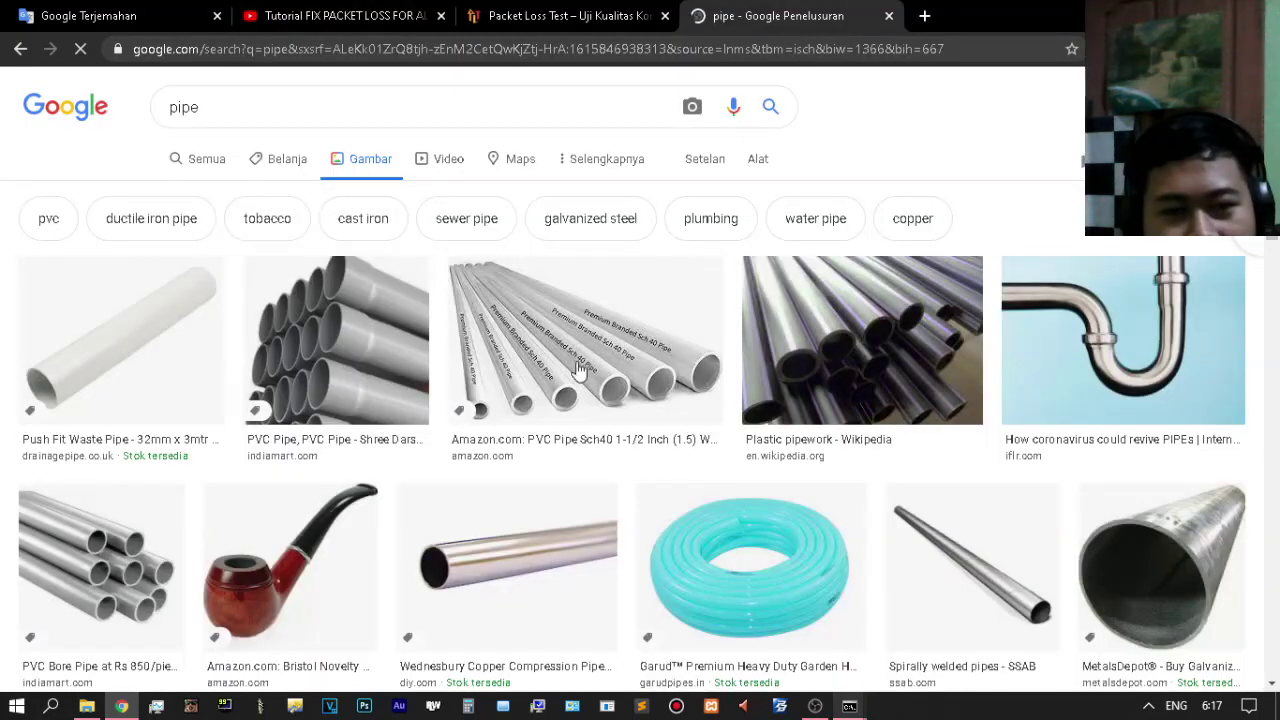
Browse the Google image results for pipe and preview the white Sch40 and grey PVC pipe pictures
scroll(535, 358, down, 1)
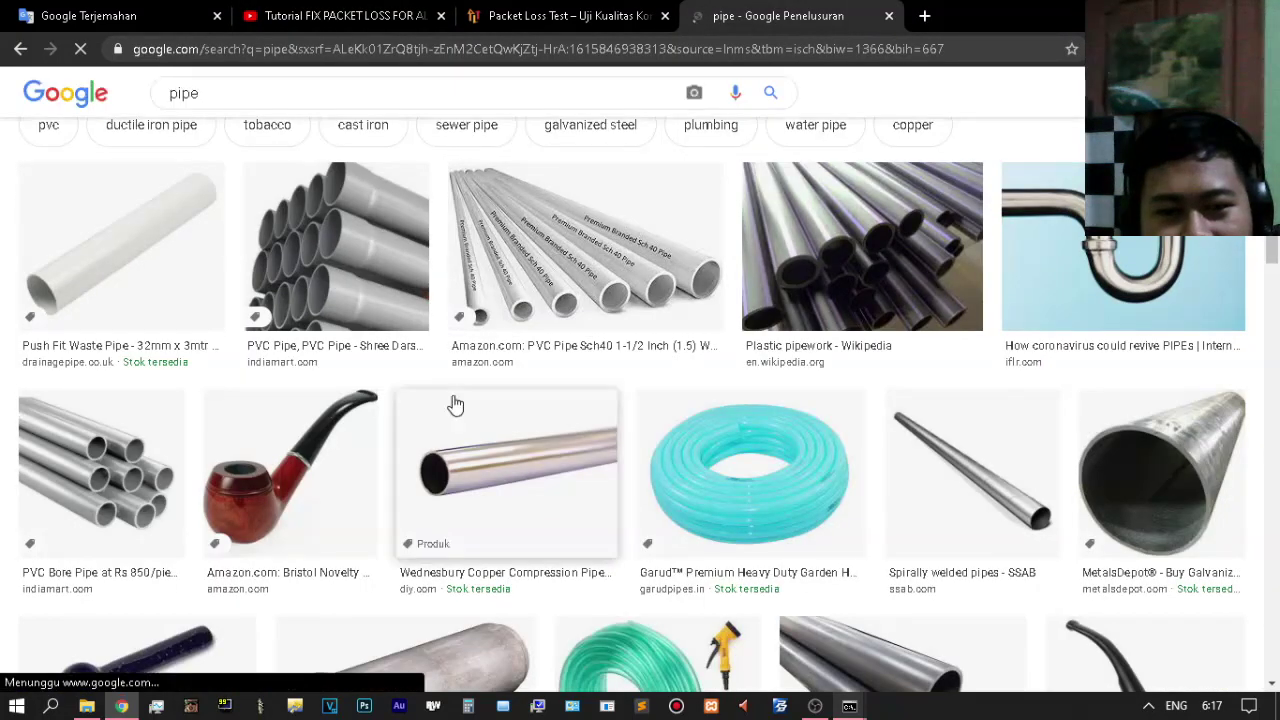
scroll(340, 492, up, 1)
click(677, 357)
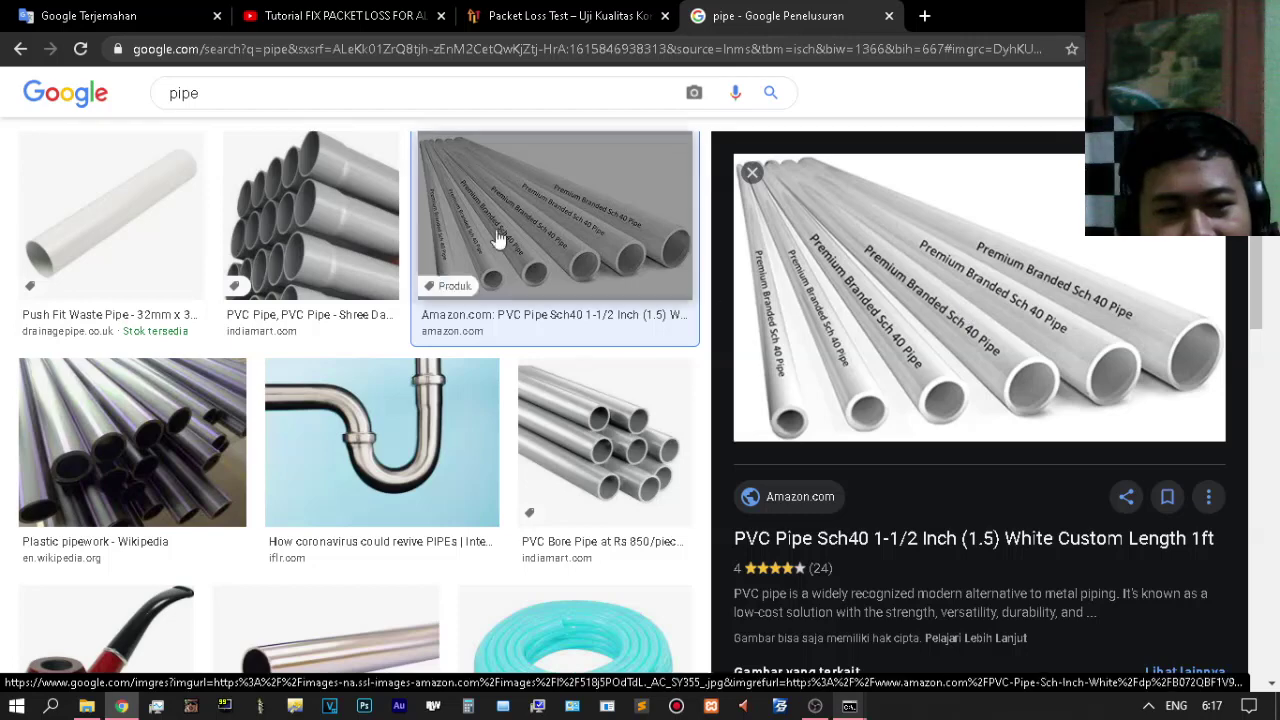
click(305, 240)
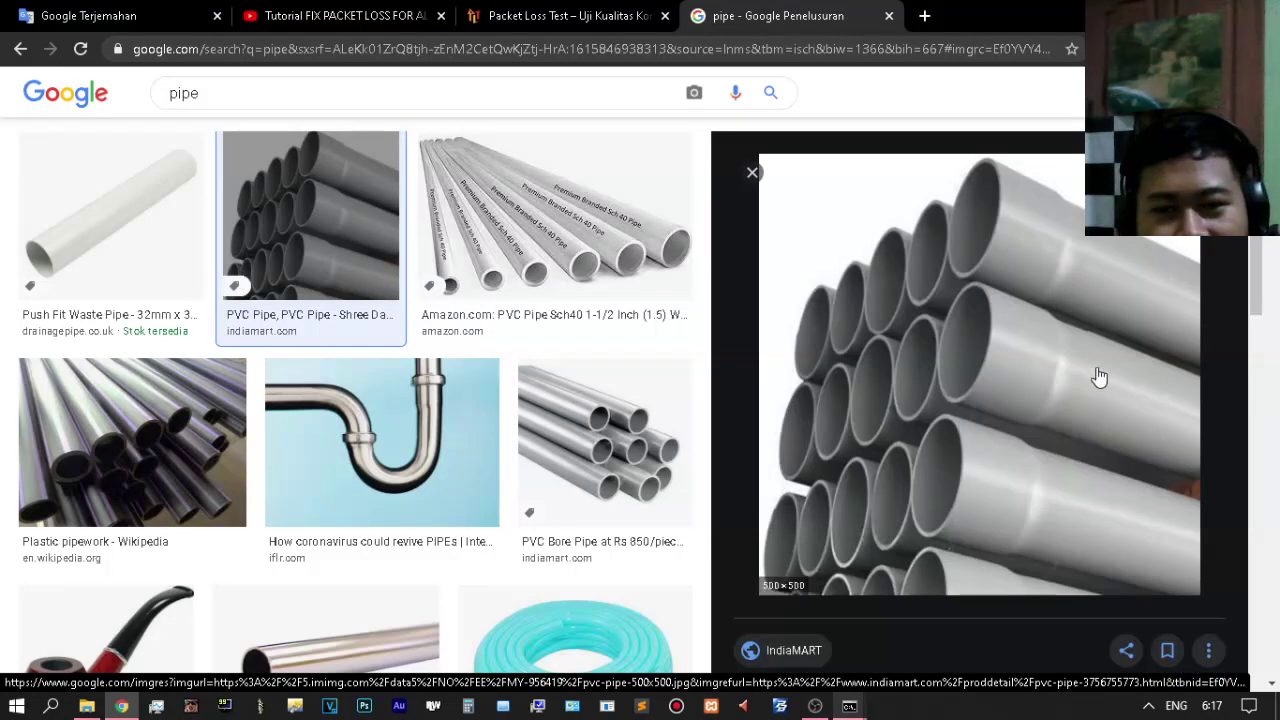
click(590, 265)
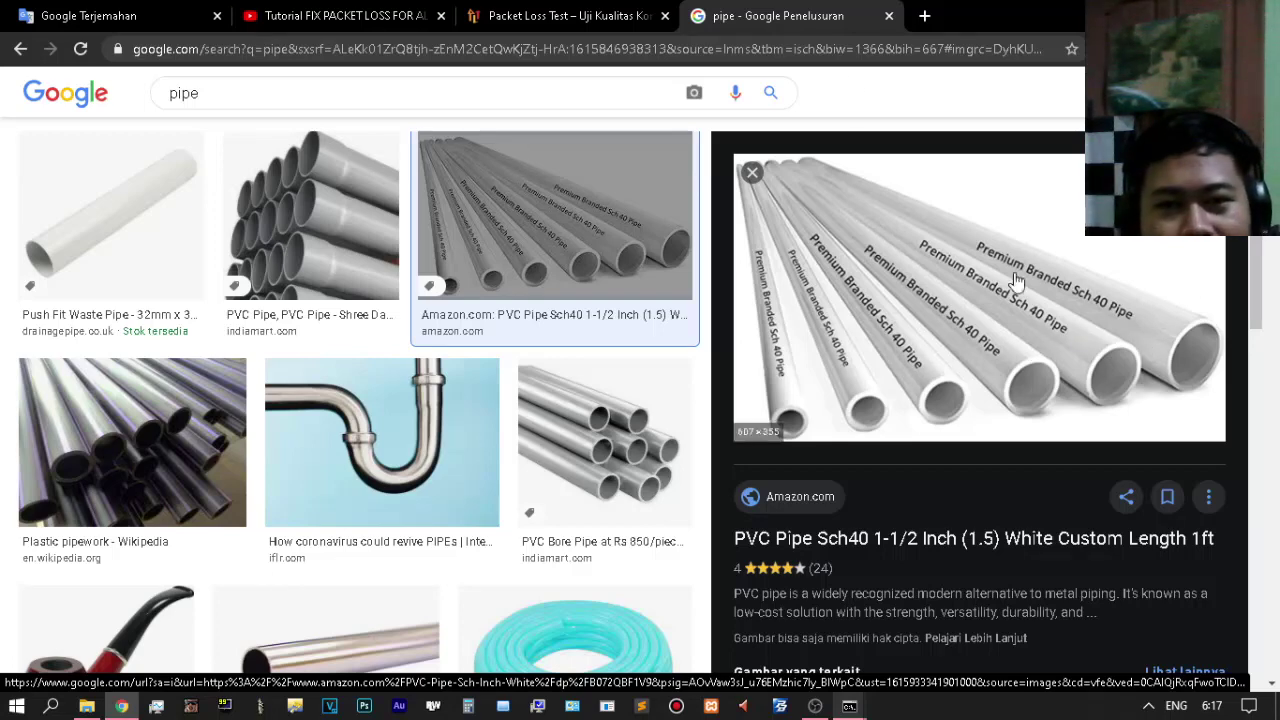
Bring up the router's advanced WAN settings in a new tab and examine the MTU size in the PPPoE Advanced settings
click(924, 16)
click(941, 116)
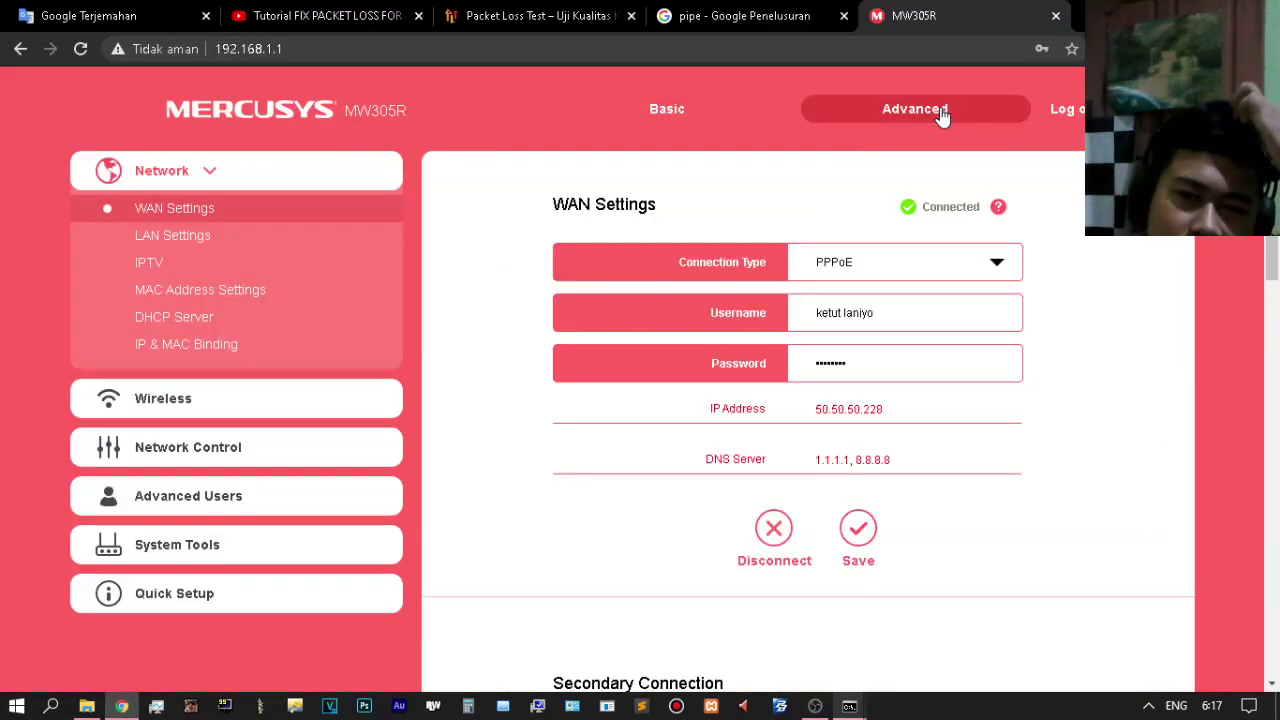
scroll(608, 374, down, 9)
scroll(540, 382, down, 2)
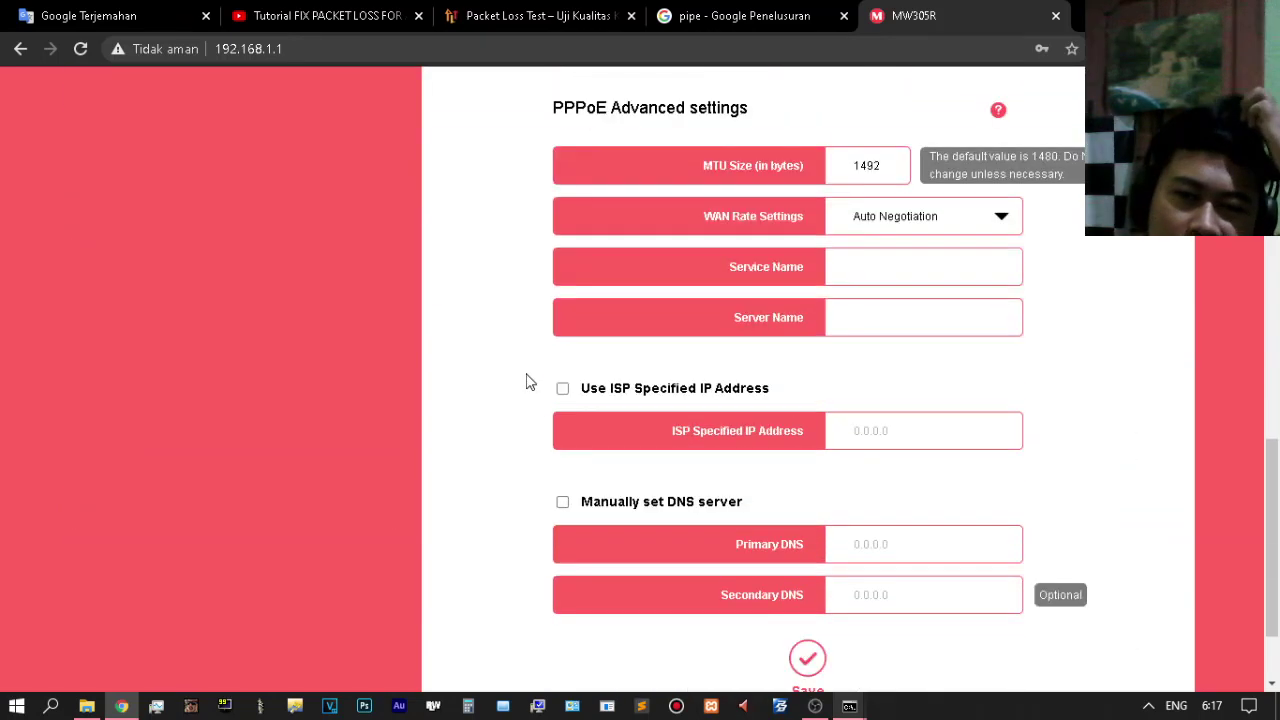
scroll(526, 377, up, 4)
scroll(700, 416, down, 1)
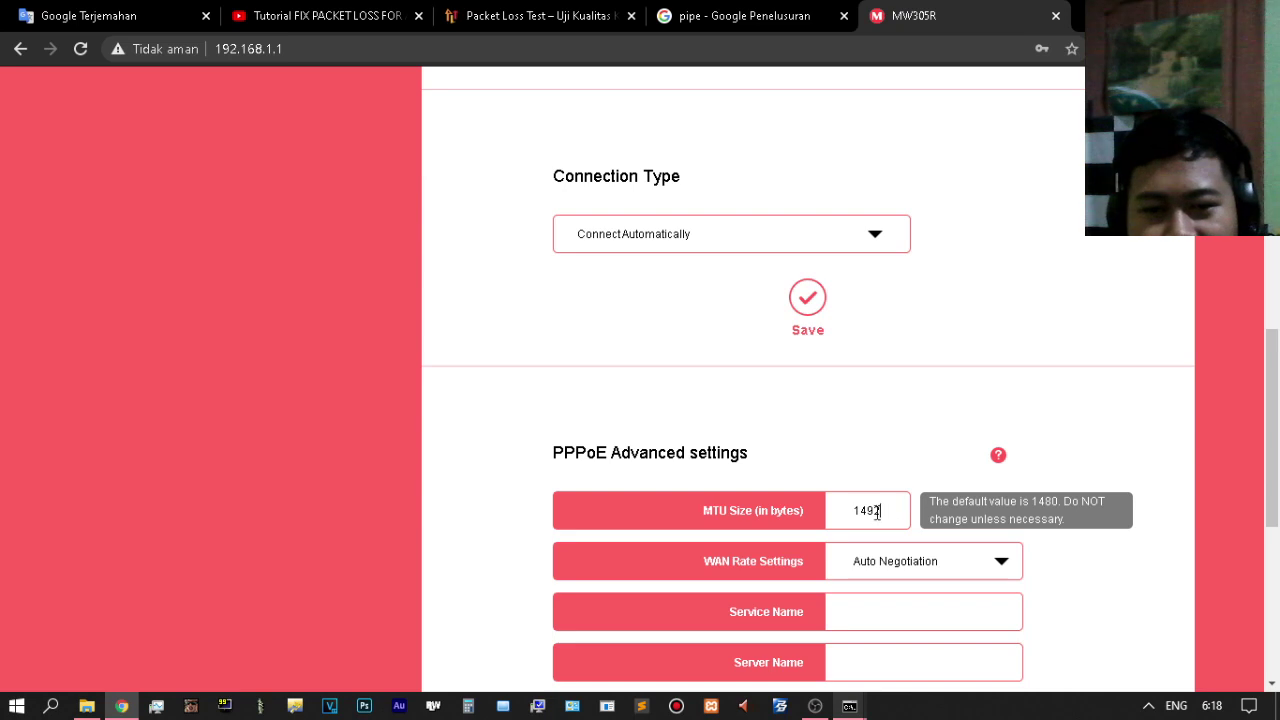
Compare the router's PPPoE MTU size field with TP-Link MTU setting screenshots in the Google image results for tp link mtu
drag(891, 511, 781, 512)
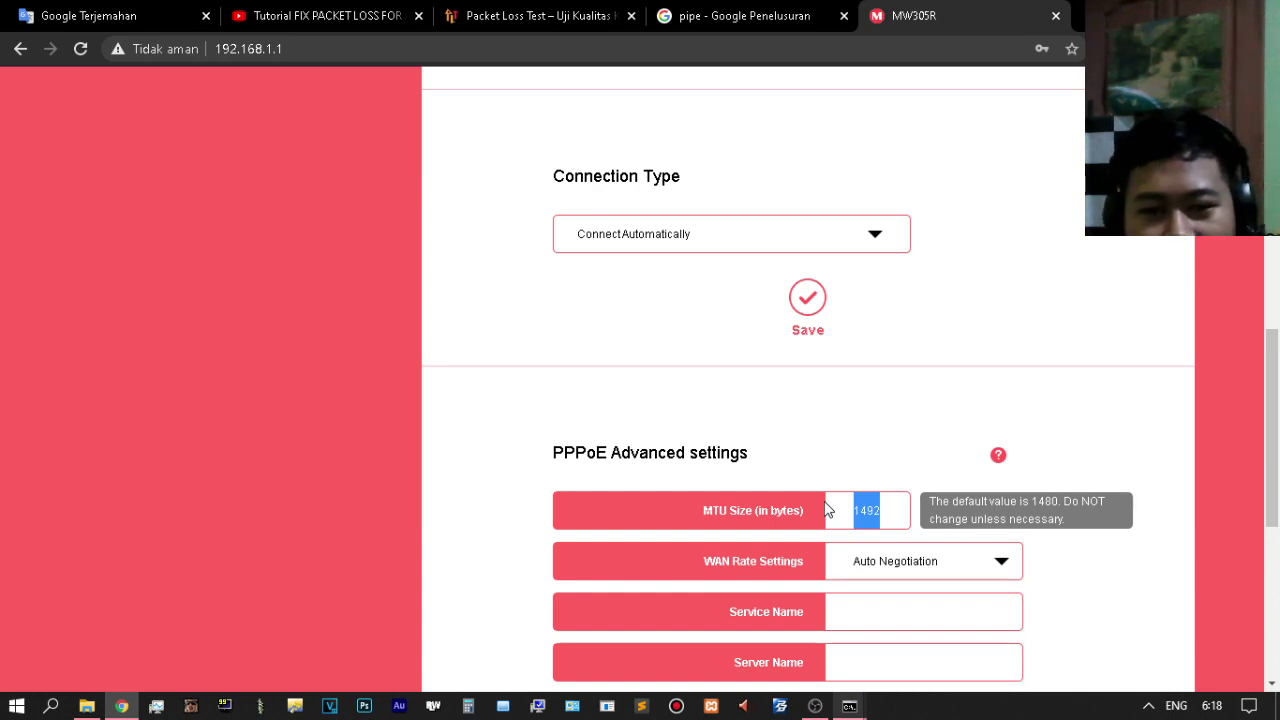
click(1100, 16)
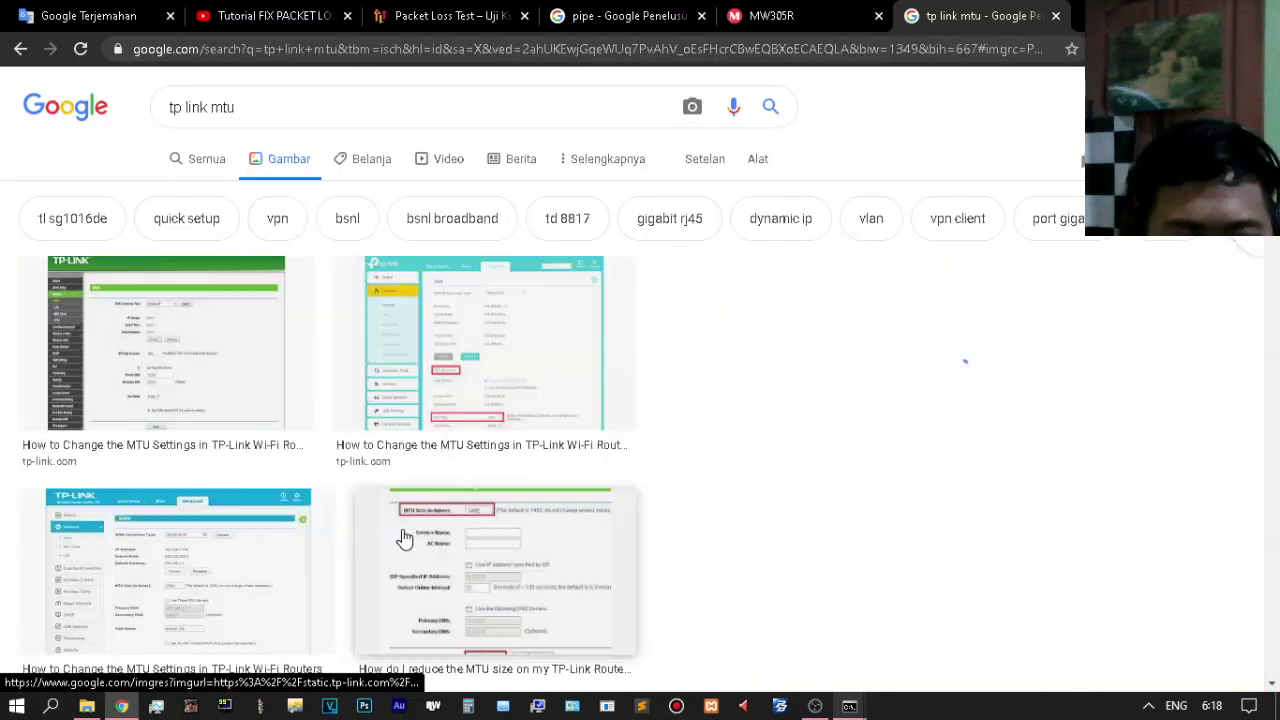
click(500, 560)
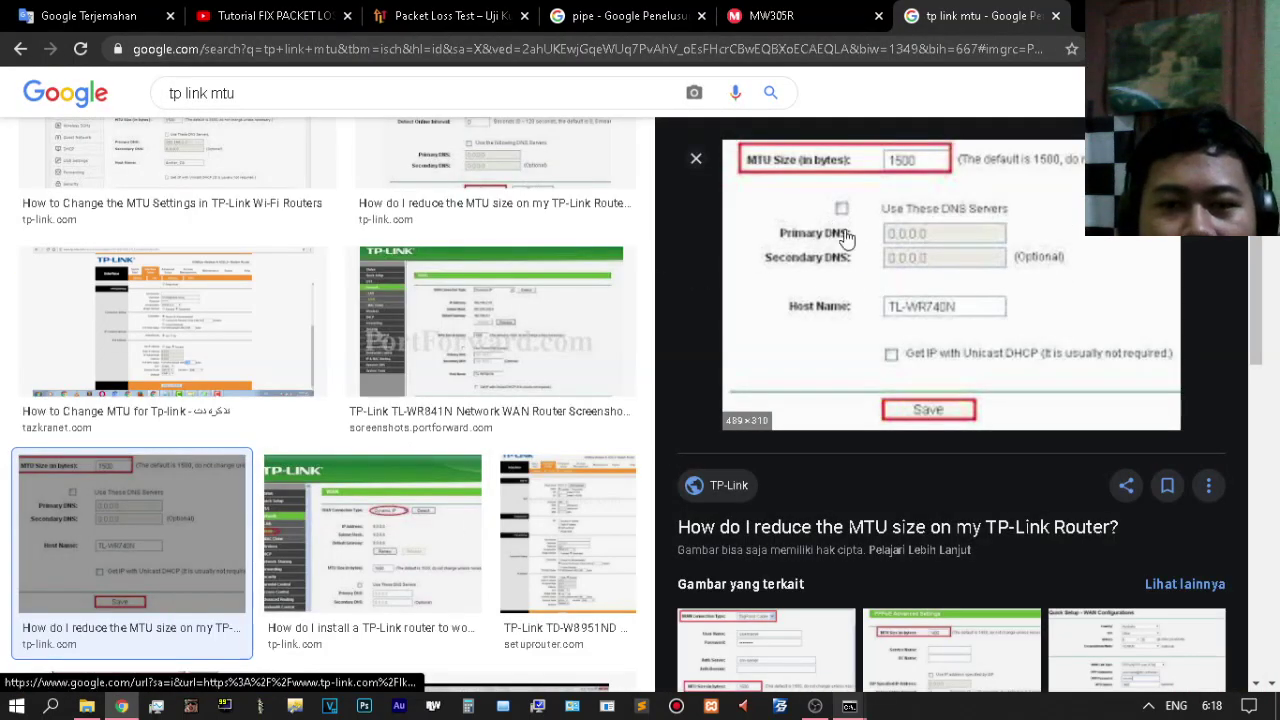
click(481, 357)
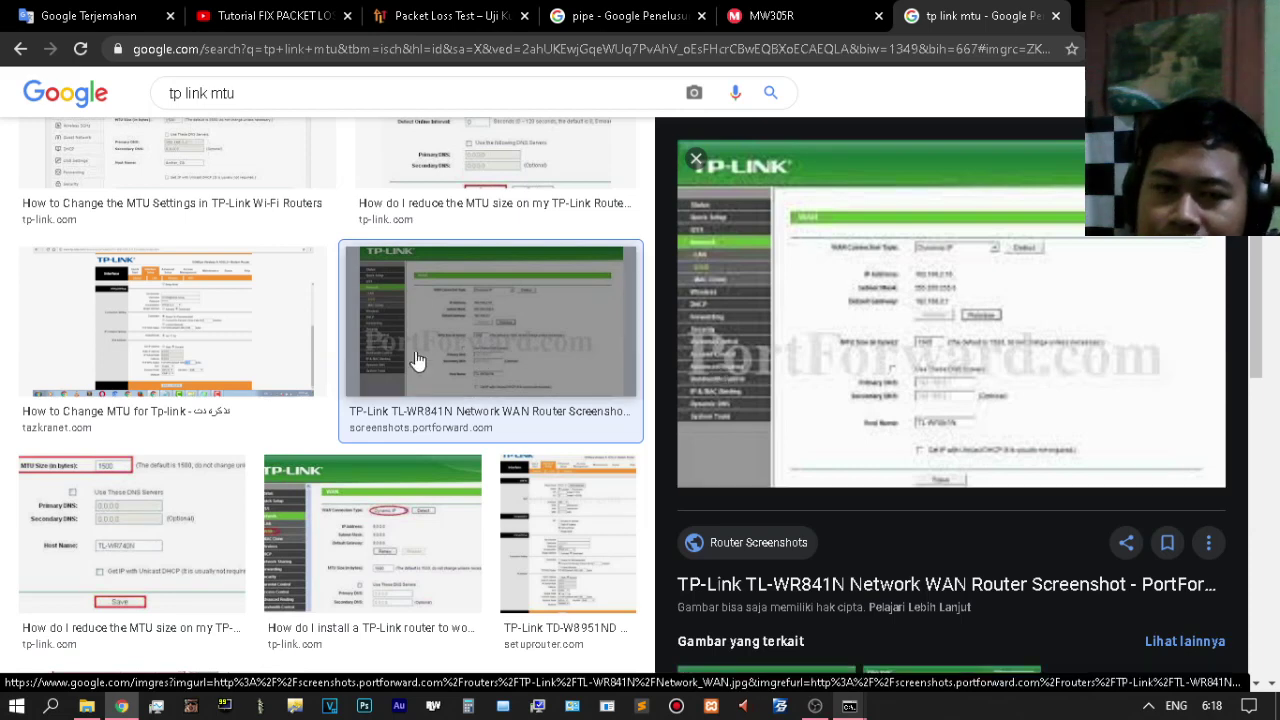
click(175, 553)
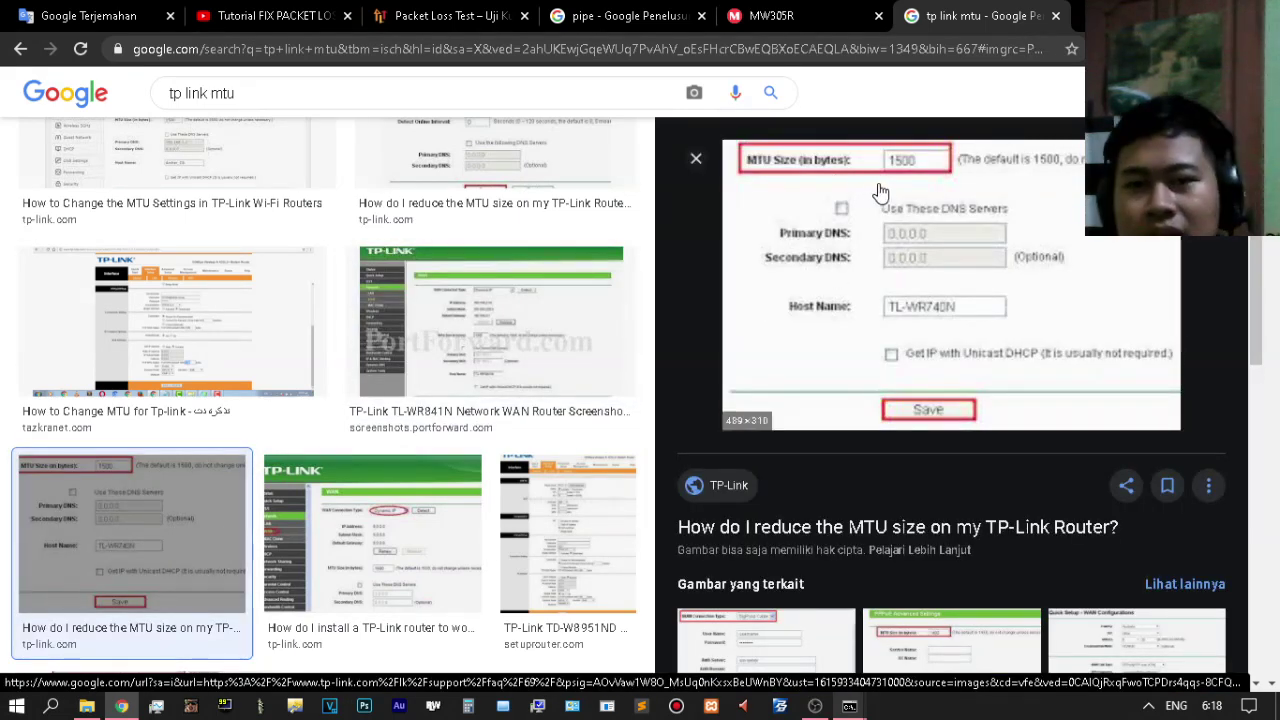
click(838, 8)
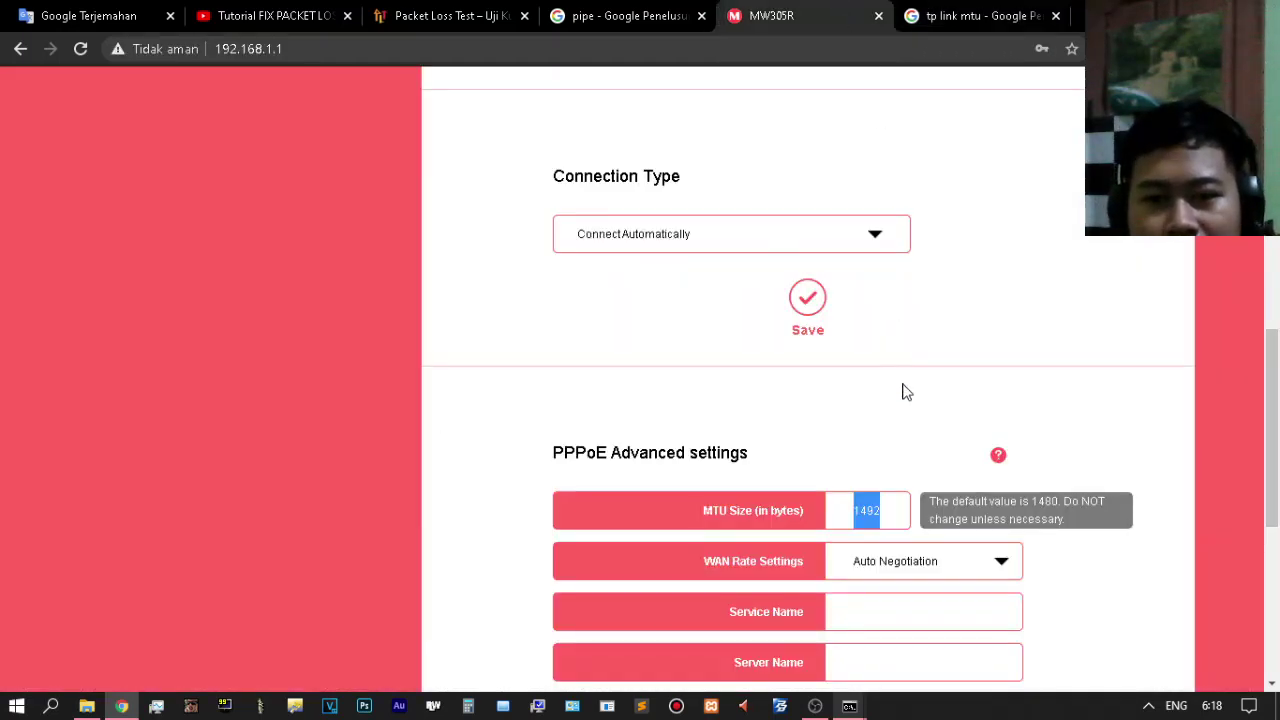
click(866, 468)
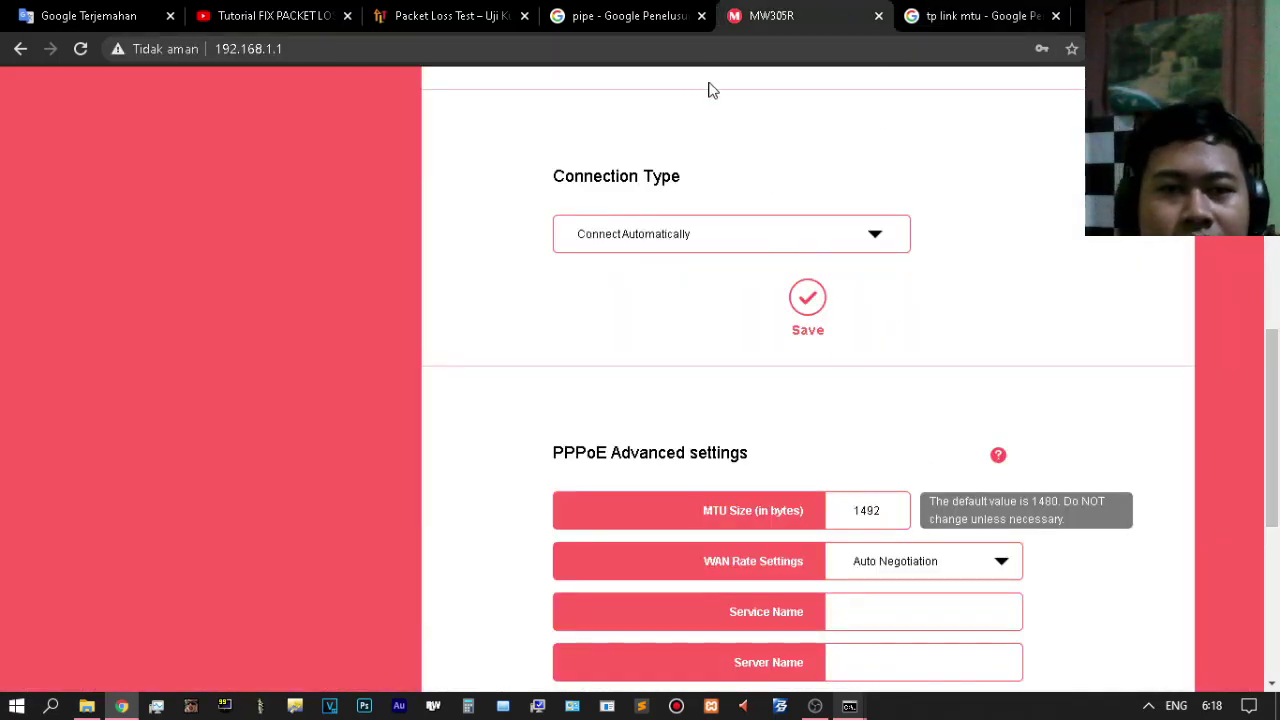
Review the google.com ping results for packet sizes 1484 and 1464 in the existing Command Prompt window
mouse_move(849, 706)
click(978, 632)
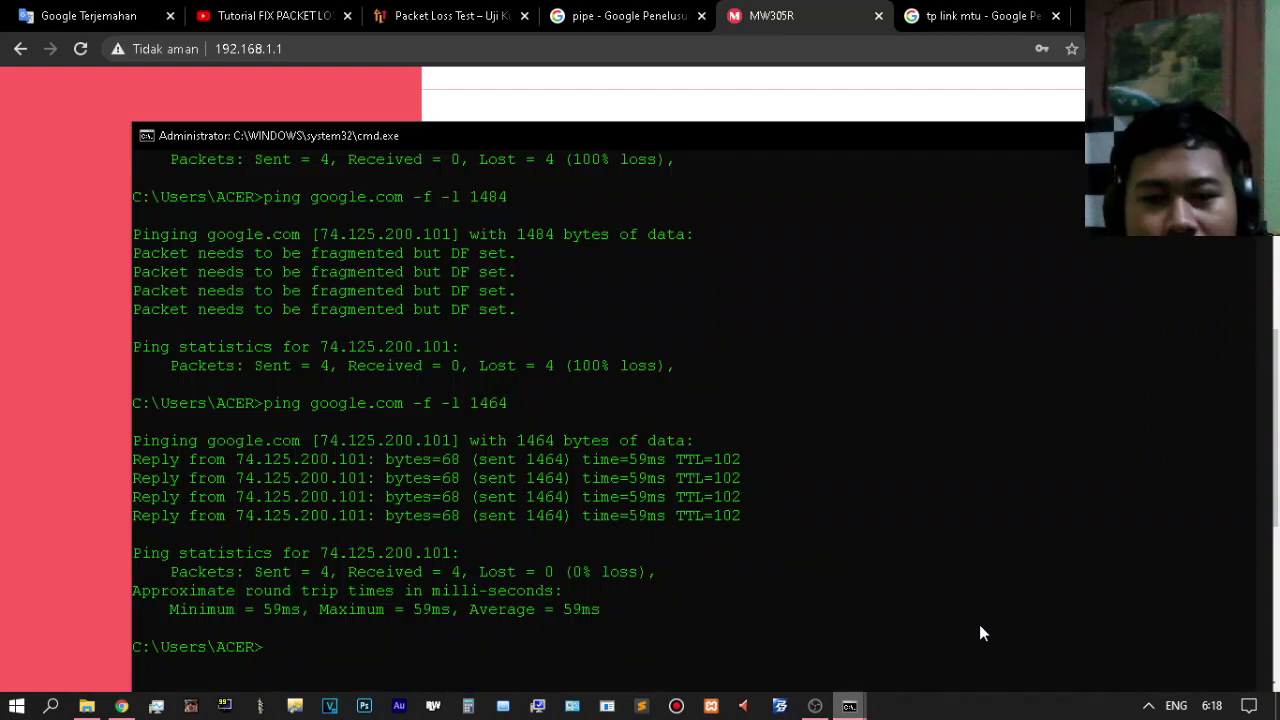
scroll(690, 430, down, 2)
scroll(654, 419, up, 1)
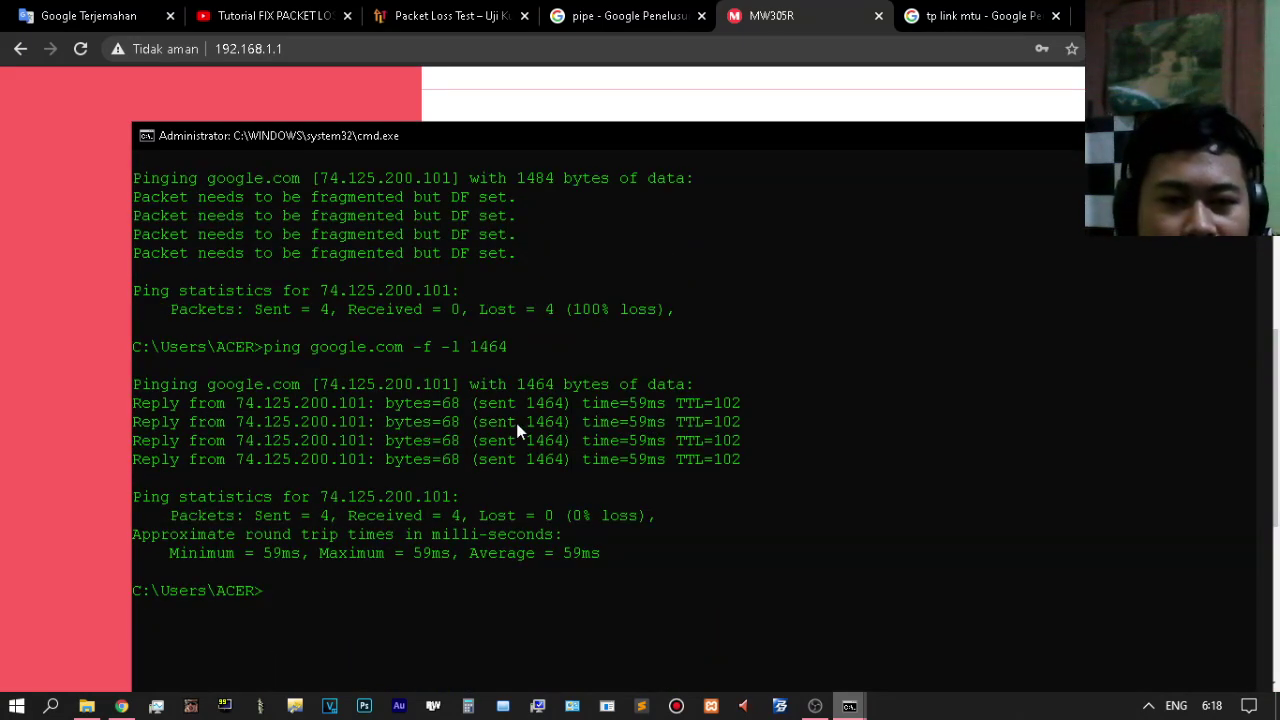
scroll(517, 424, up, 1)
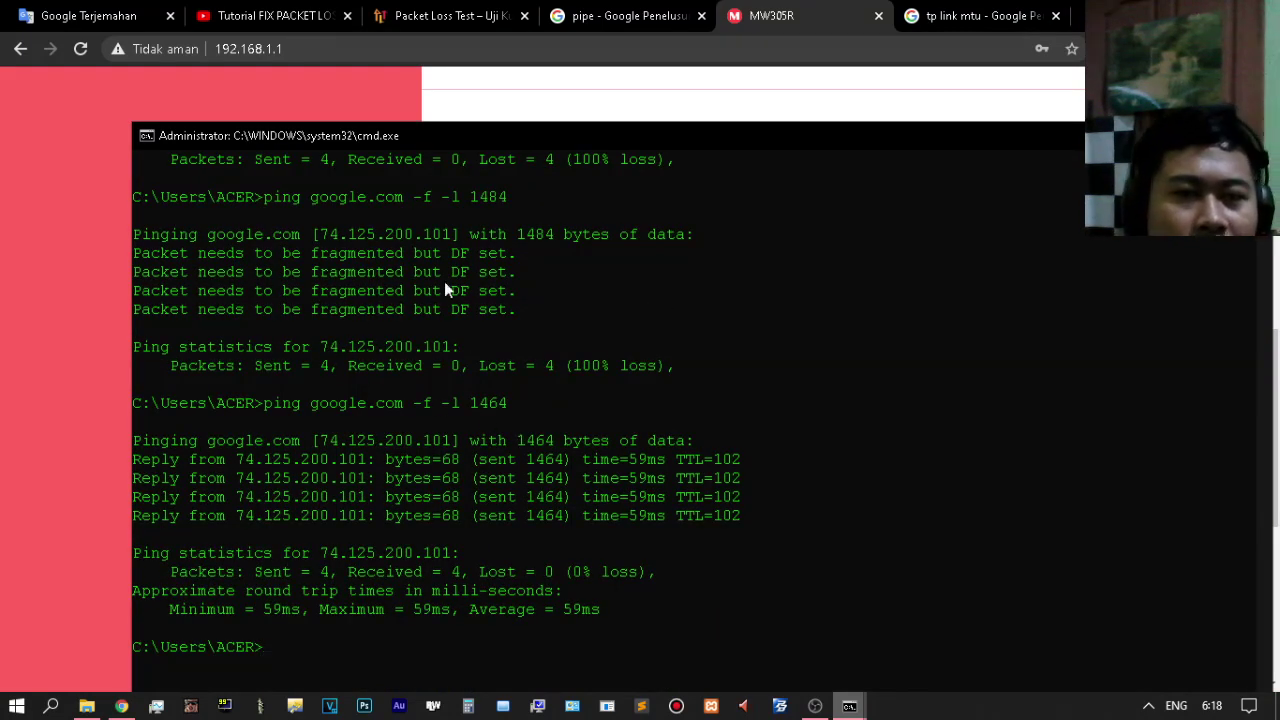
scroll(474, 425, down, 1)
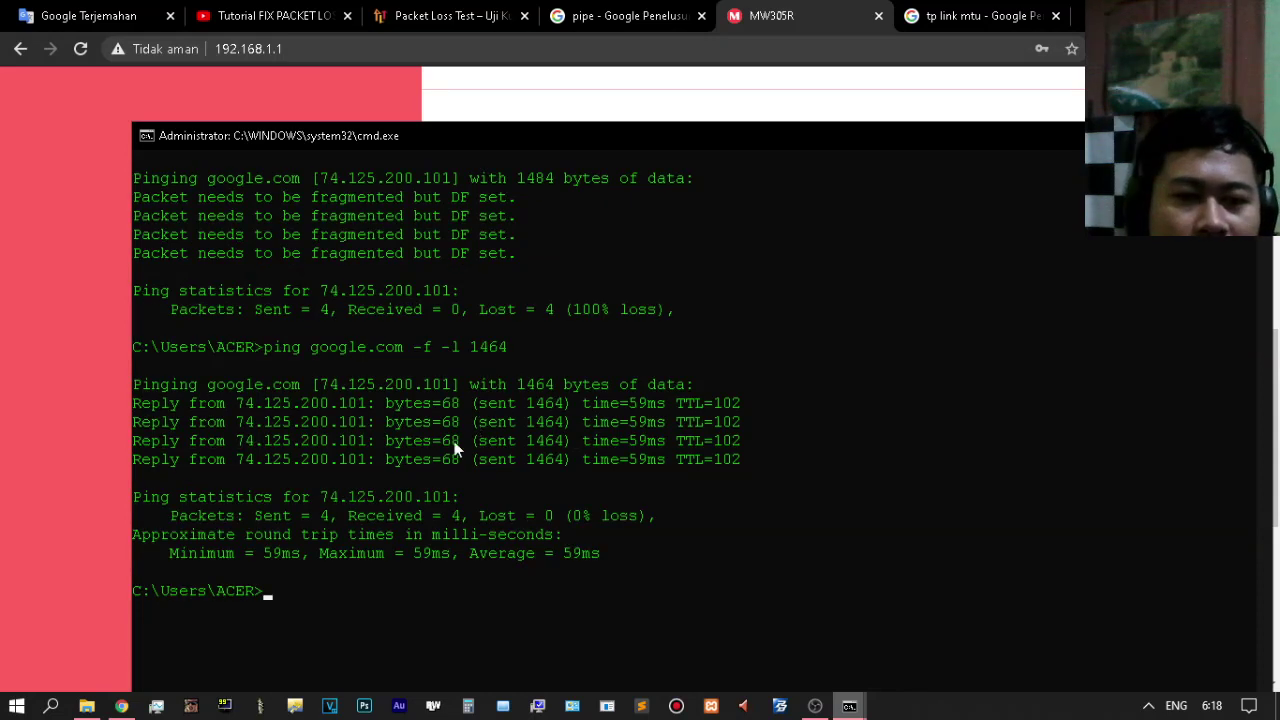
click(2, 435)
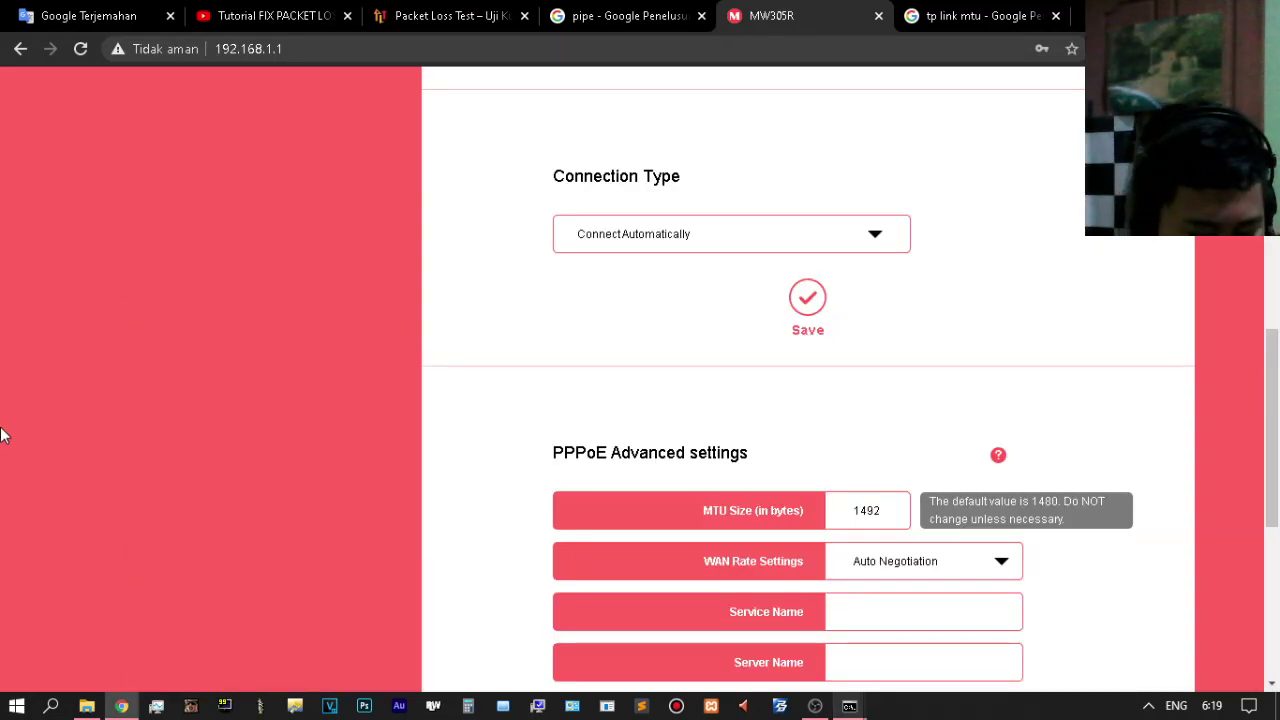
Open a new Command Prompt window by running cmd
key(super+r)
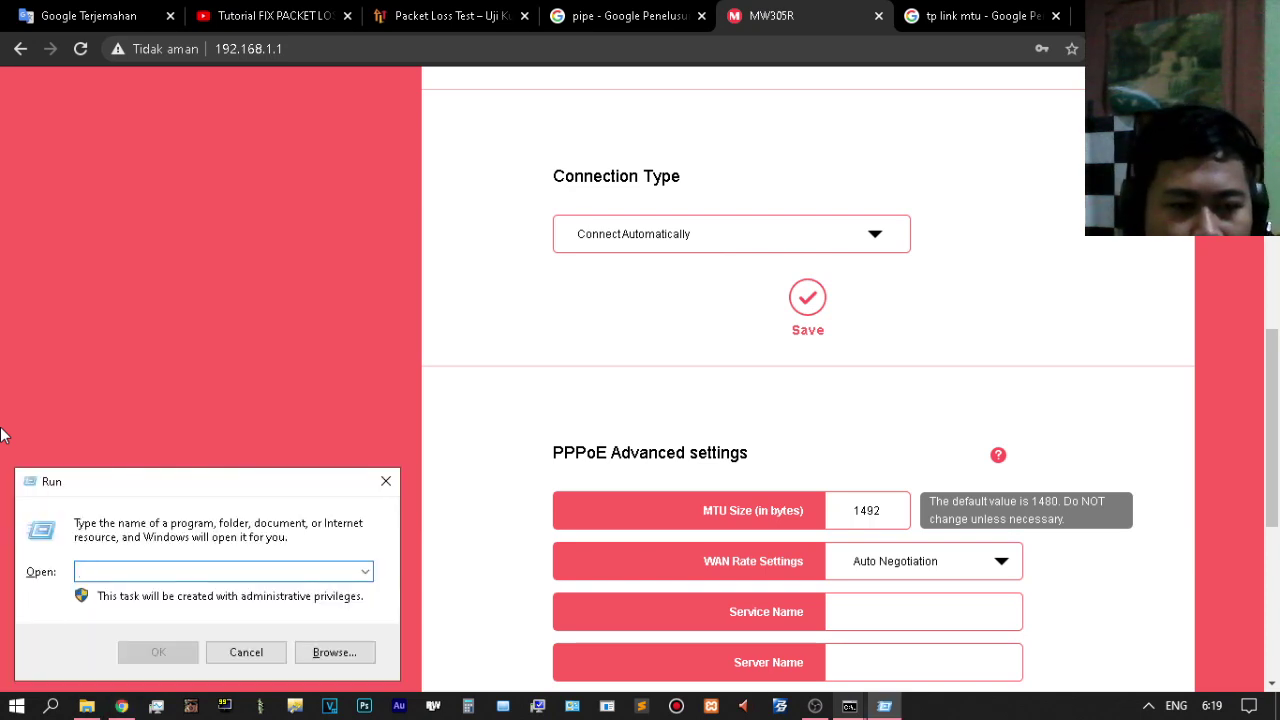
text(cmd)
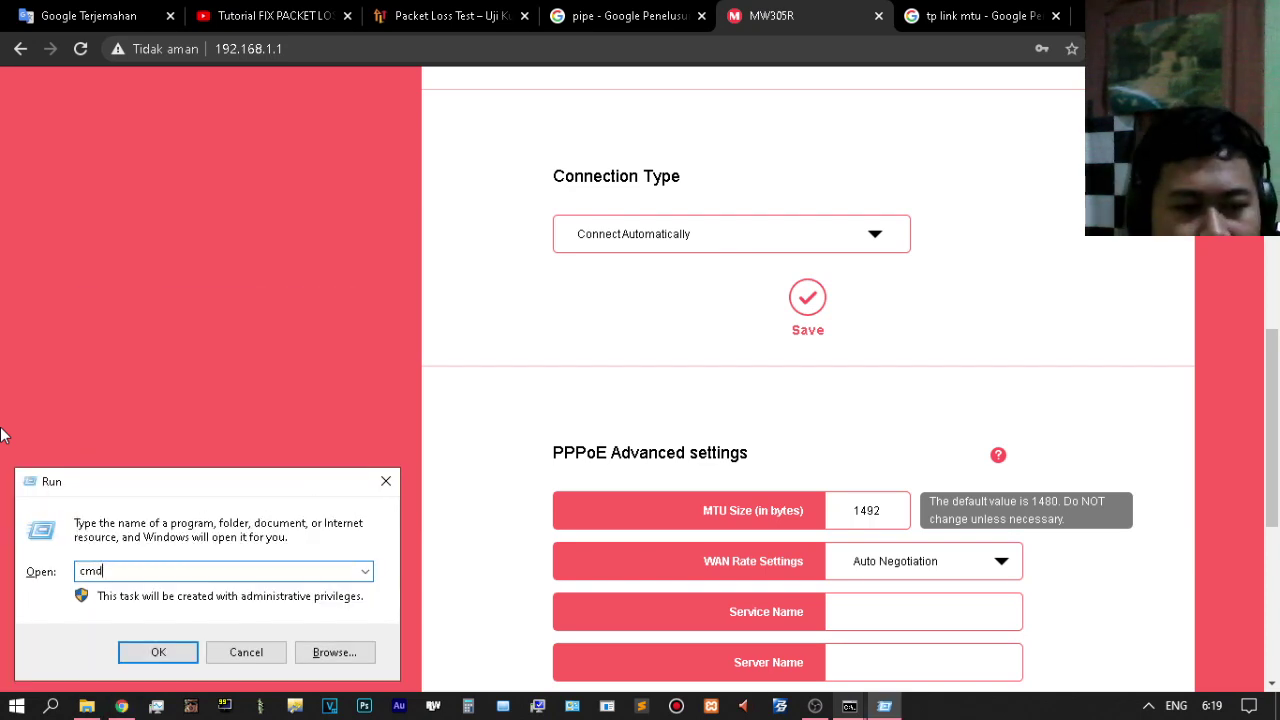
key(Return)
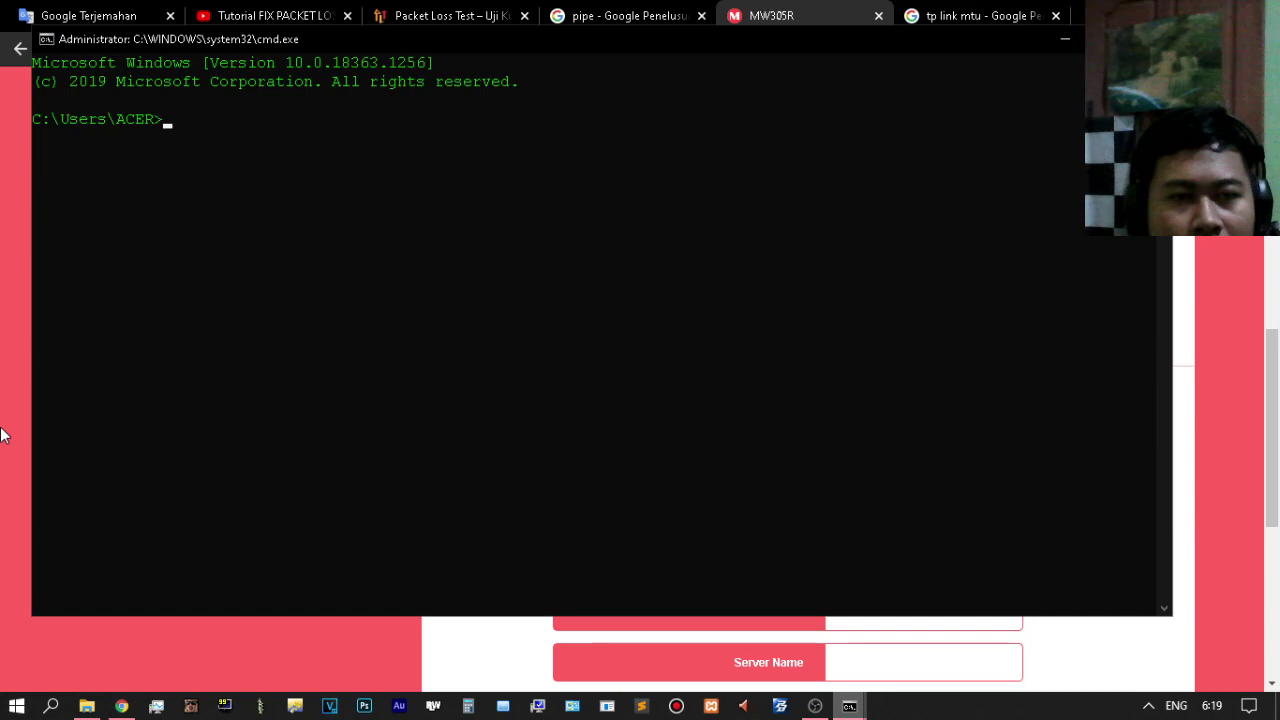
Copy the command netsh interface ipv4 show subinterfaces from the YouTube video description
click(460, 12)
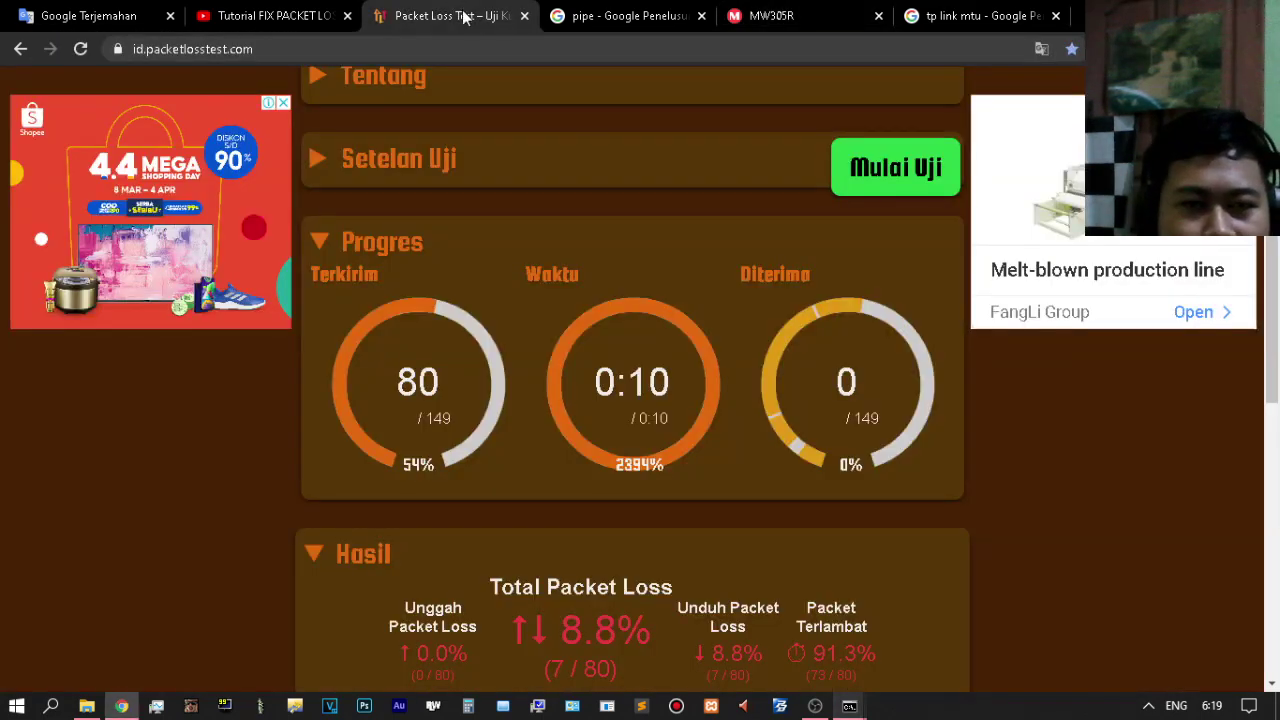
click(265, 14)
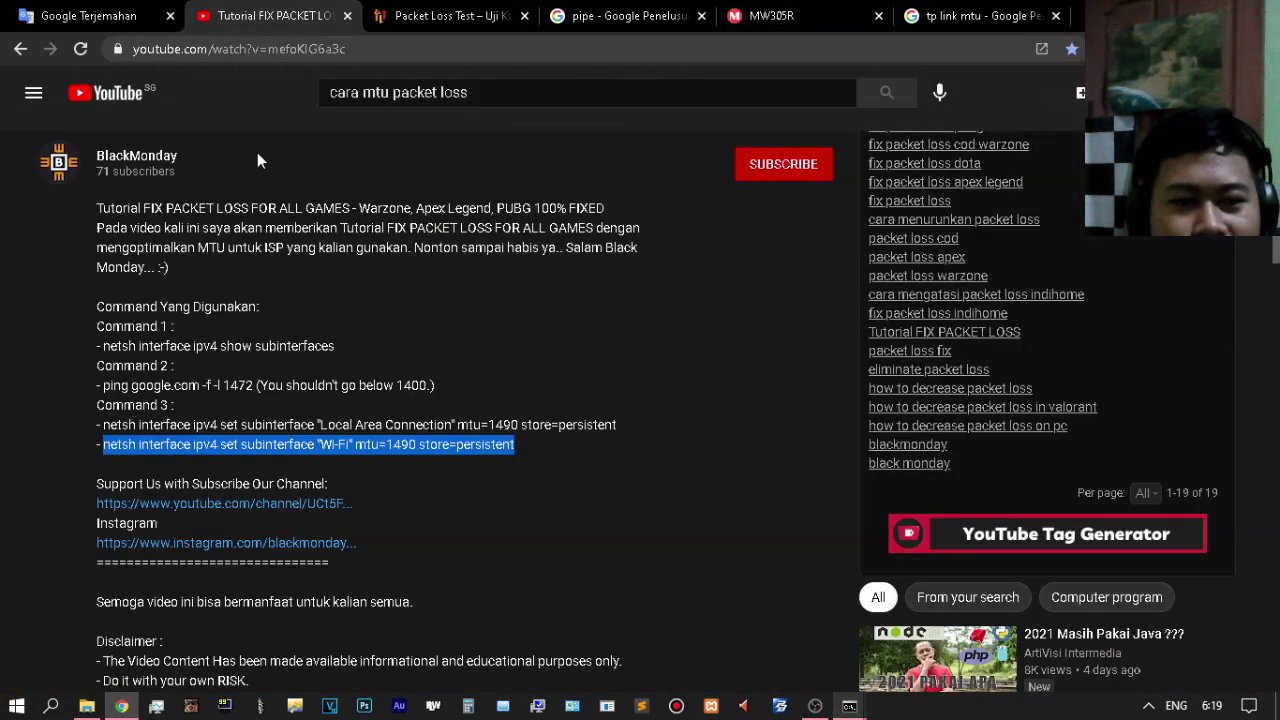
click(33, 399)
drag(336, 347, 102, 347)
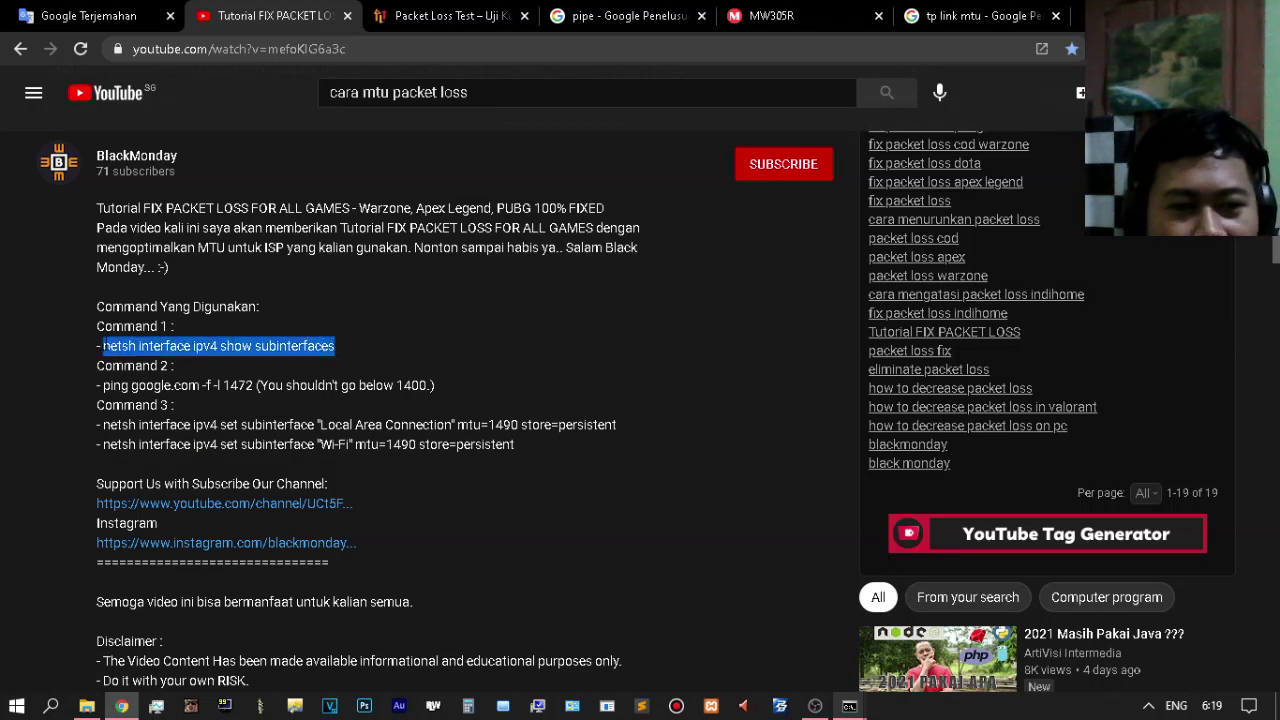
right_click(120, 342)
click(152, 357)
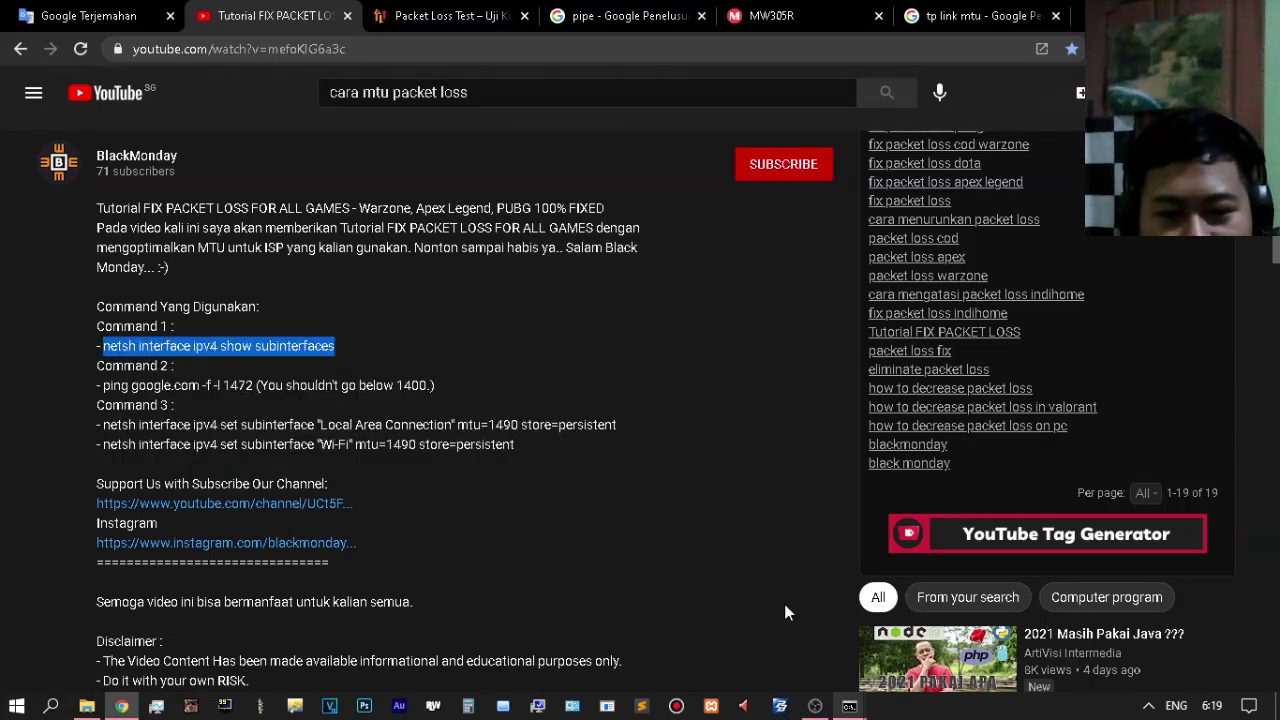
Run netsh interface ipv4 show subinterfaces in the new Command Prompt window to list each interface's MTU
click(849, 706)
click(996, 652)
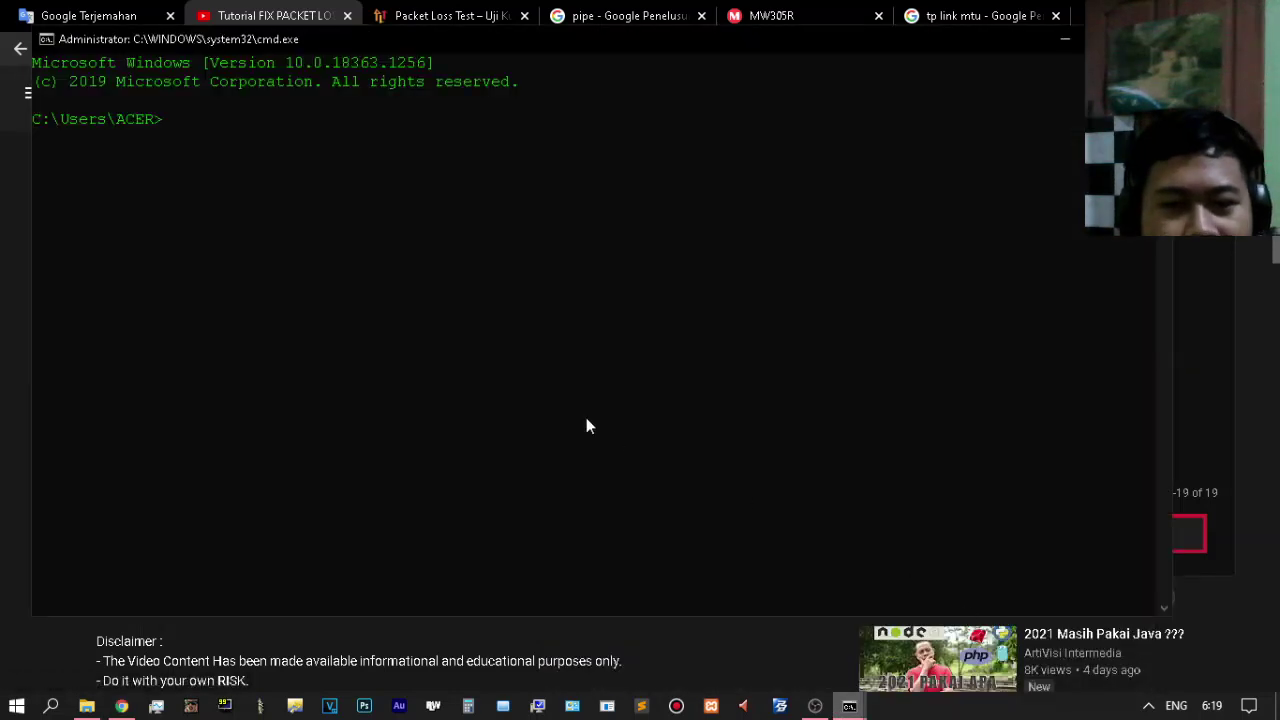
key(ctrl+v)
key(Return)
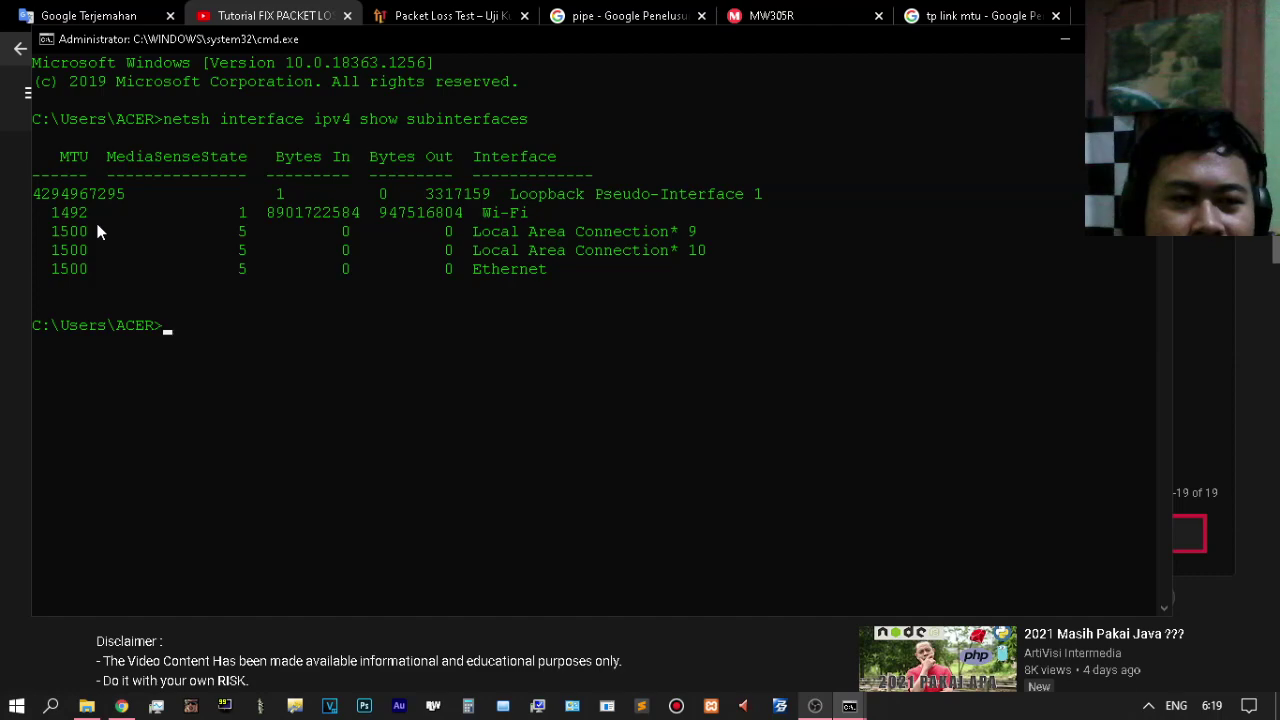
click(4, 278)
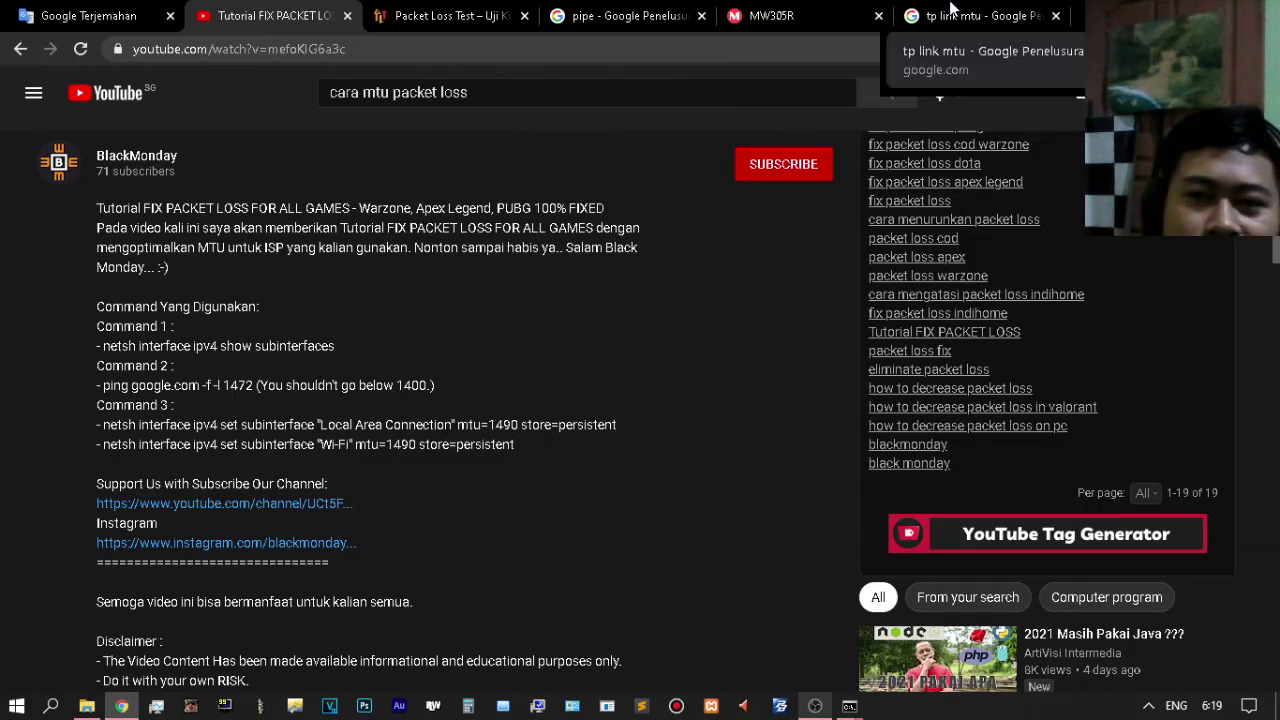
Compare the MTU size in the TP-Link image and the router's PPPoE Advanced settings with the Wi-Fi MTU in Command Prompt
click(953, 16)
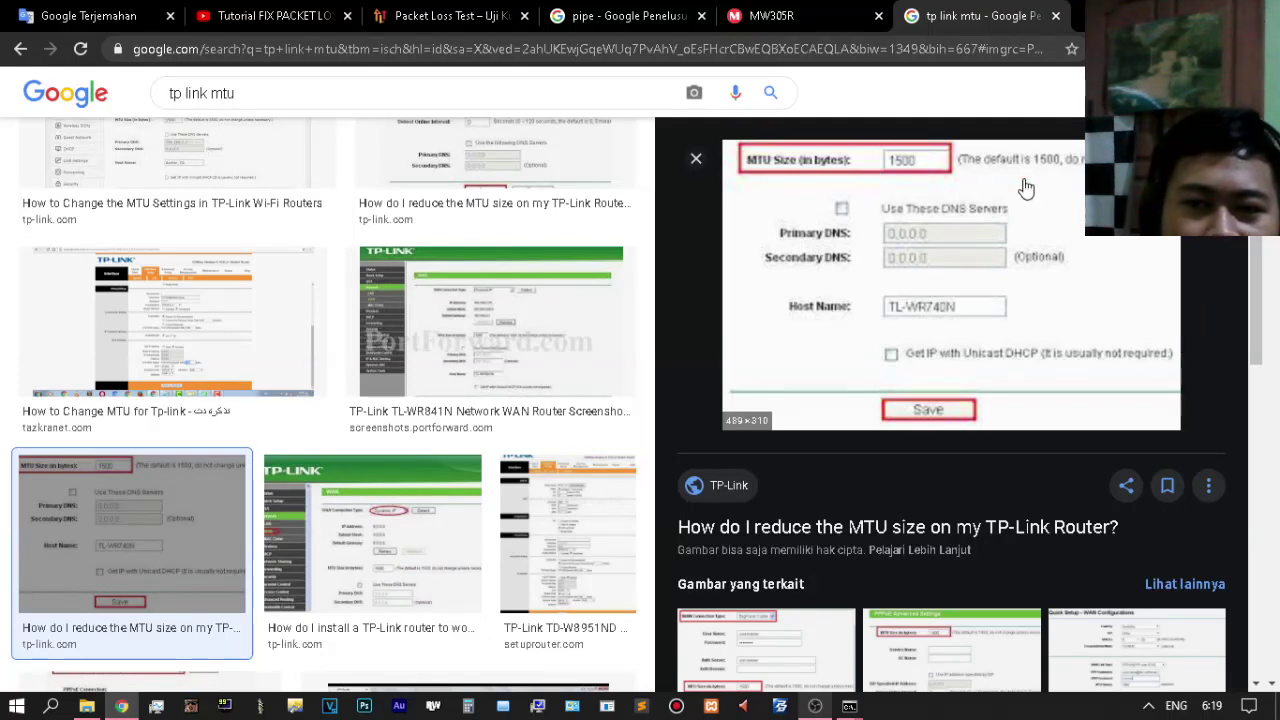
click(760, 15)
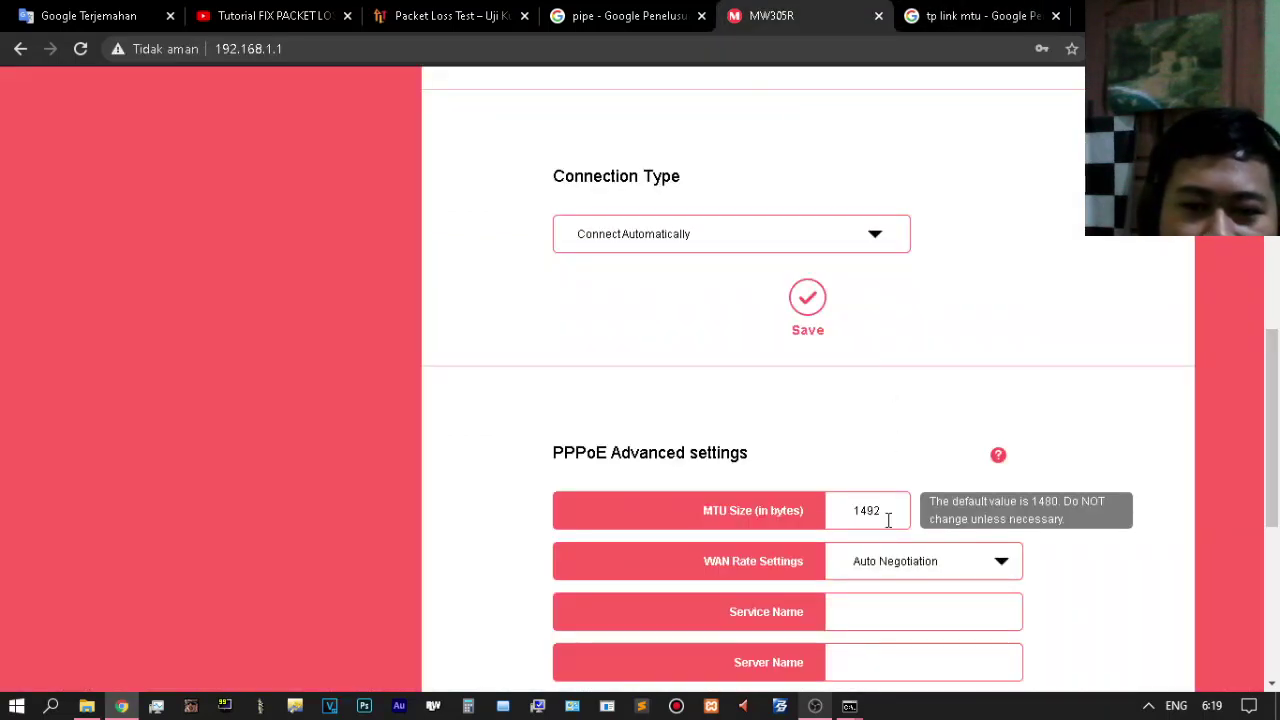
mouse_move(849, 706)
click(998, 616)
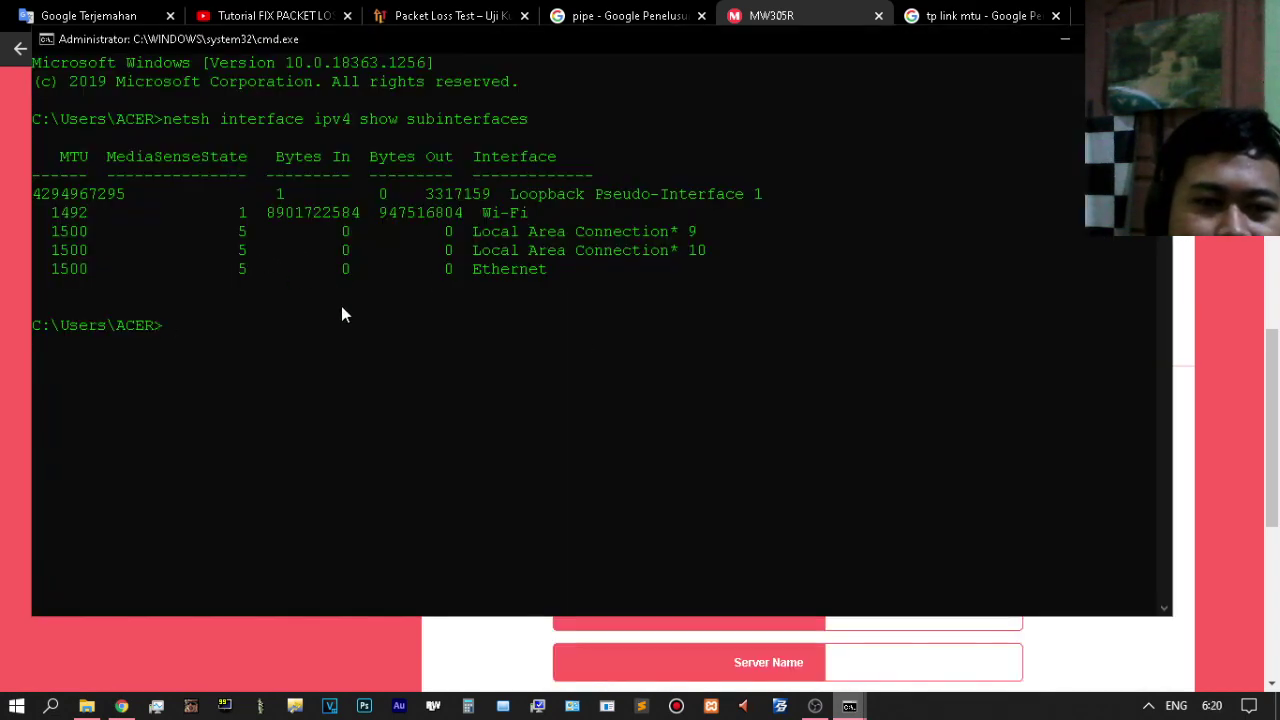
Review the earlier Command Prompt history, covering the ping tests and the netsh commands that set the Wi-Fi MTU
click(849, 706)
click(826, 622)
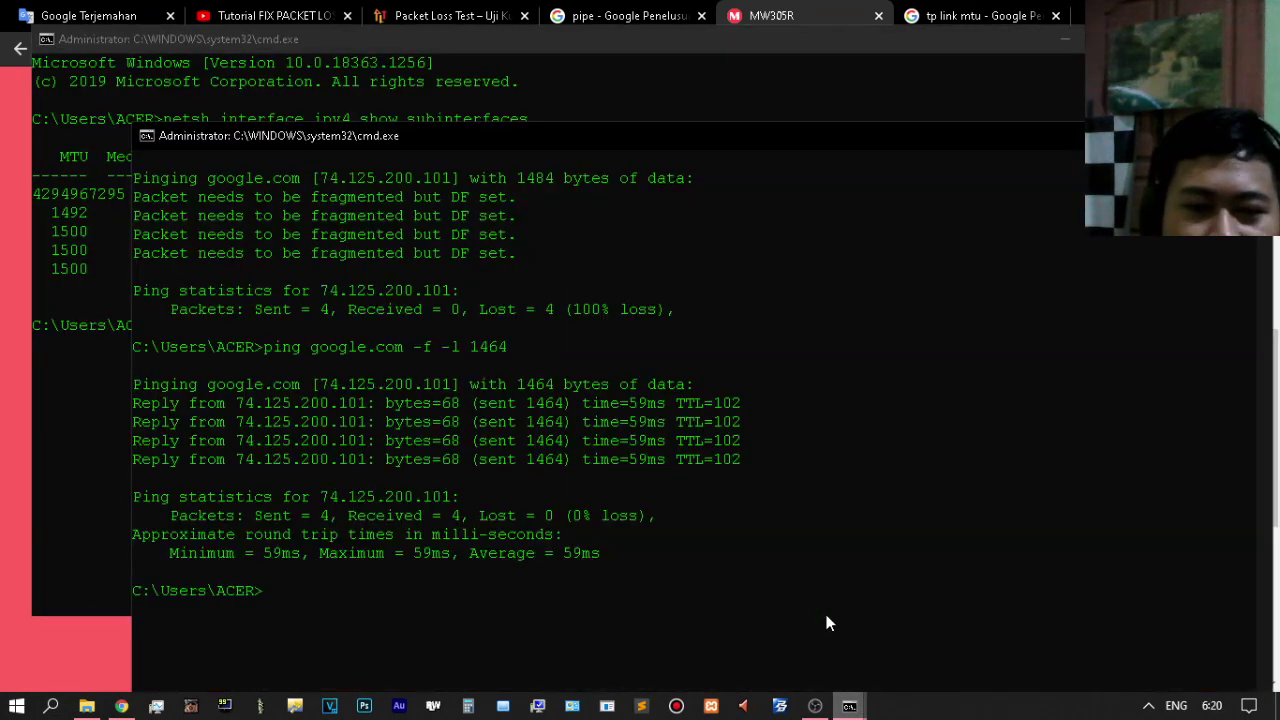
scroll(503, 507, up, 4)
scroll(503, 515, up, 5)
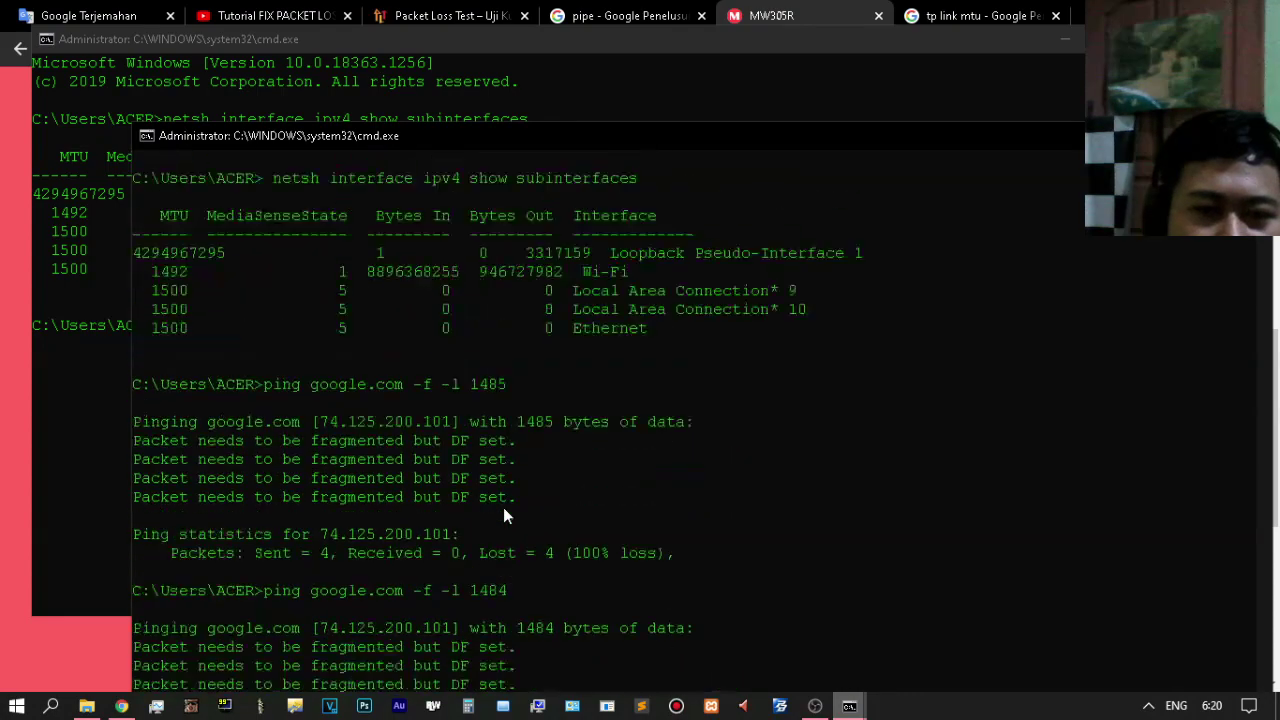
scroll(503, 515, down, 6)
scroll(503, 515, down, 4)
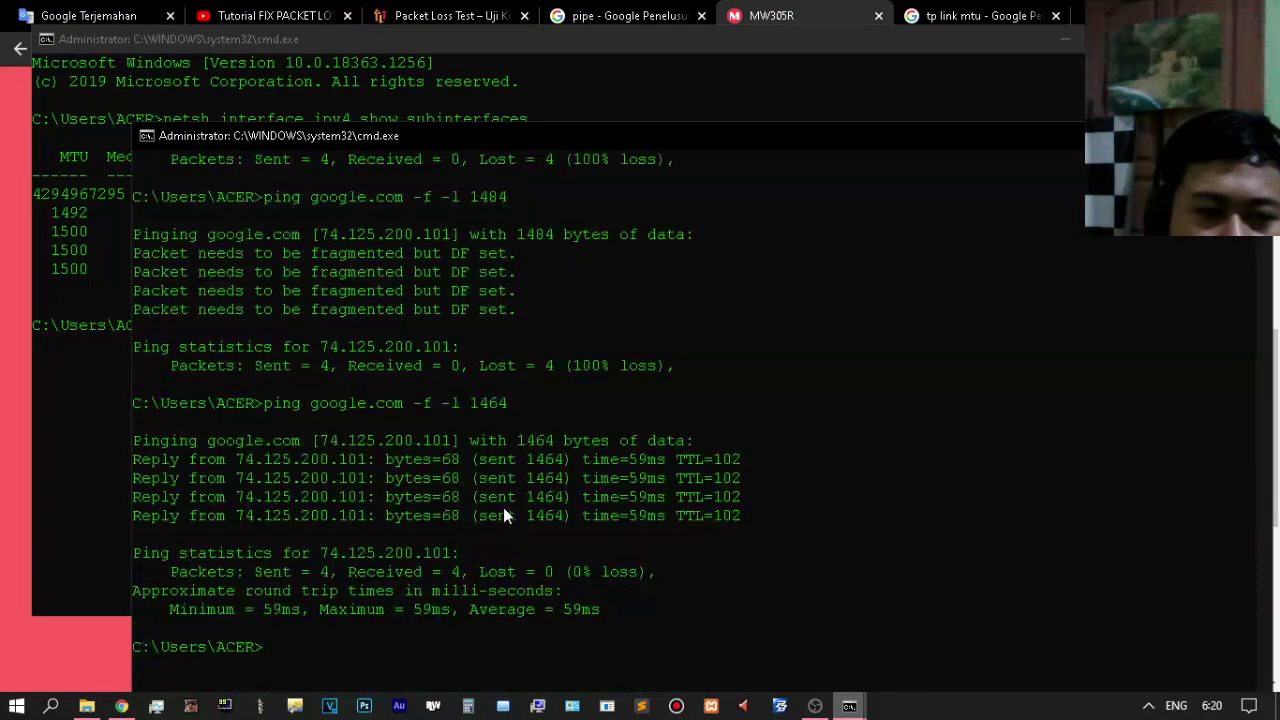
scroll(503, 515, up, 14)
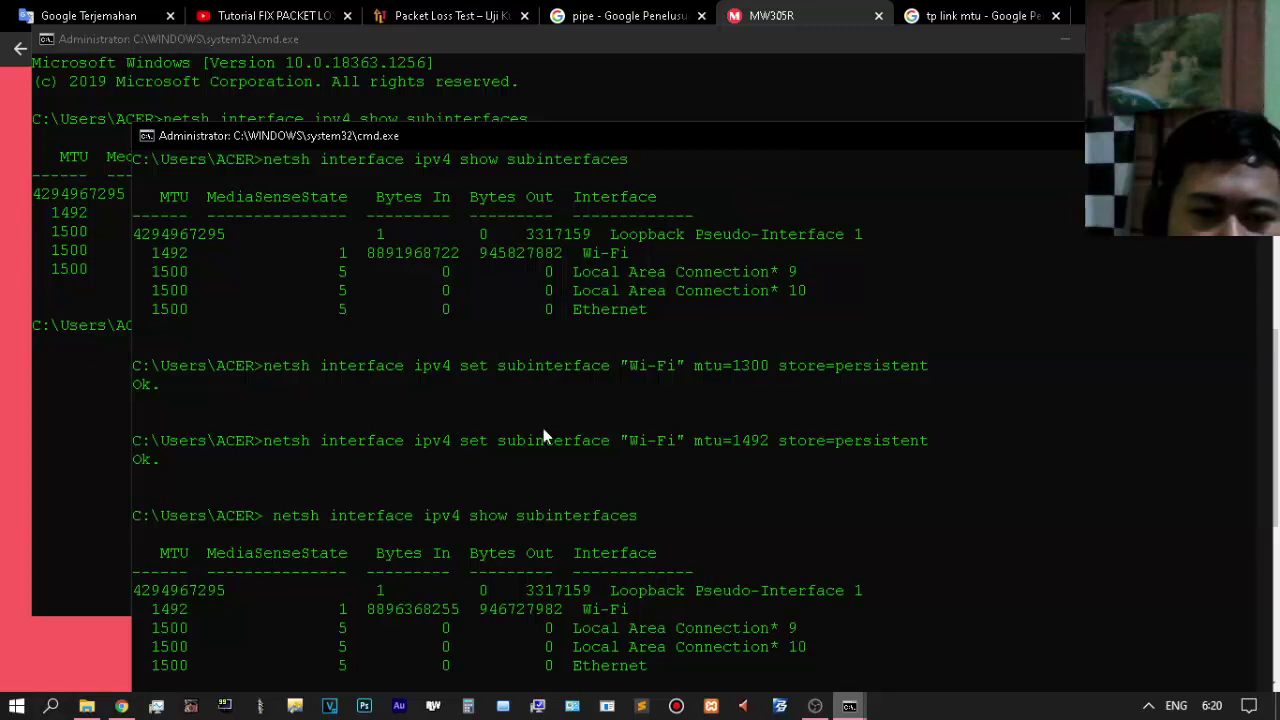
scroll(430, 470, down, 2)
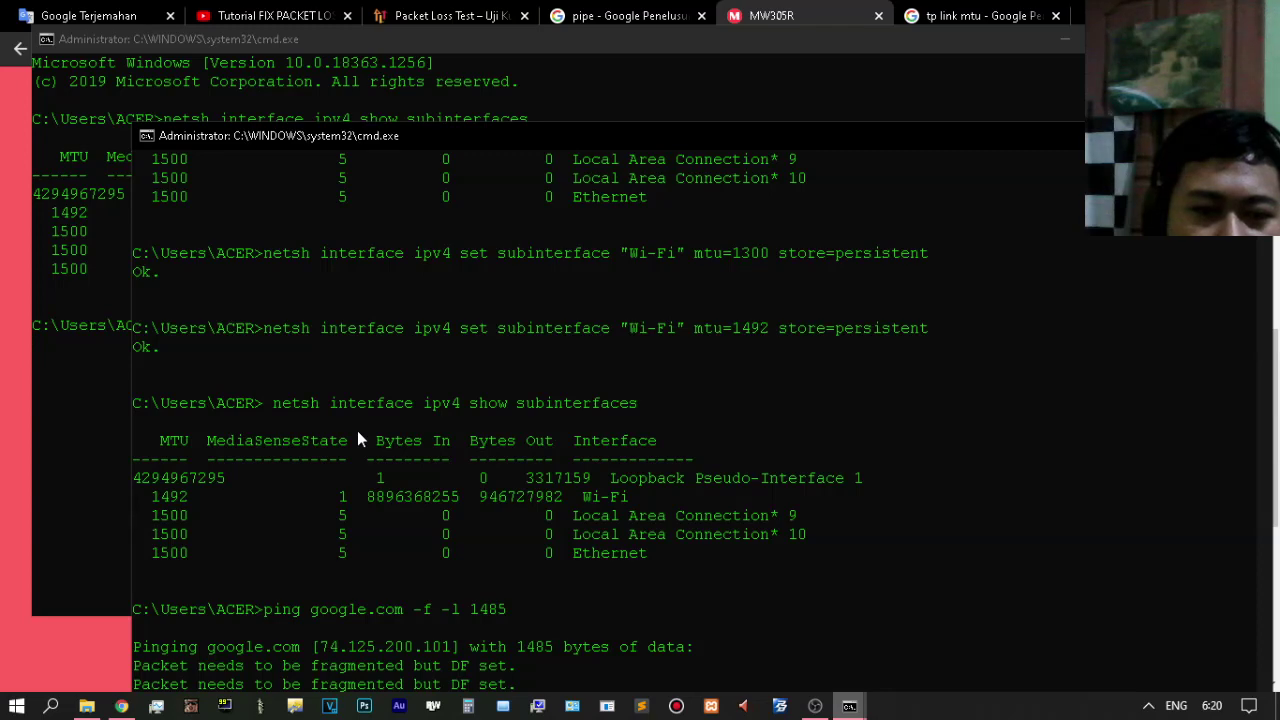
Return to the router page and open the Local Group Policy Editor by running gpedit.msc
key(alt+Tab)
key(super+r)
text(p)
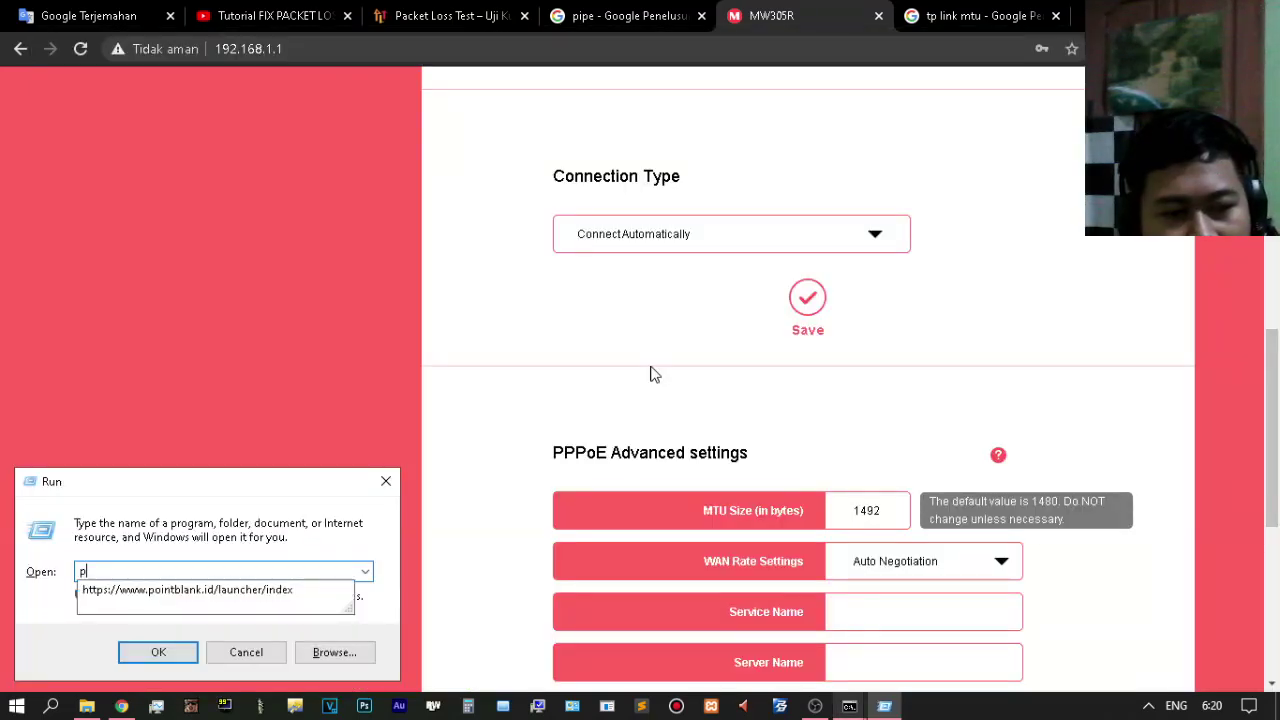
key(BackSpace)
text(gpedit)
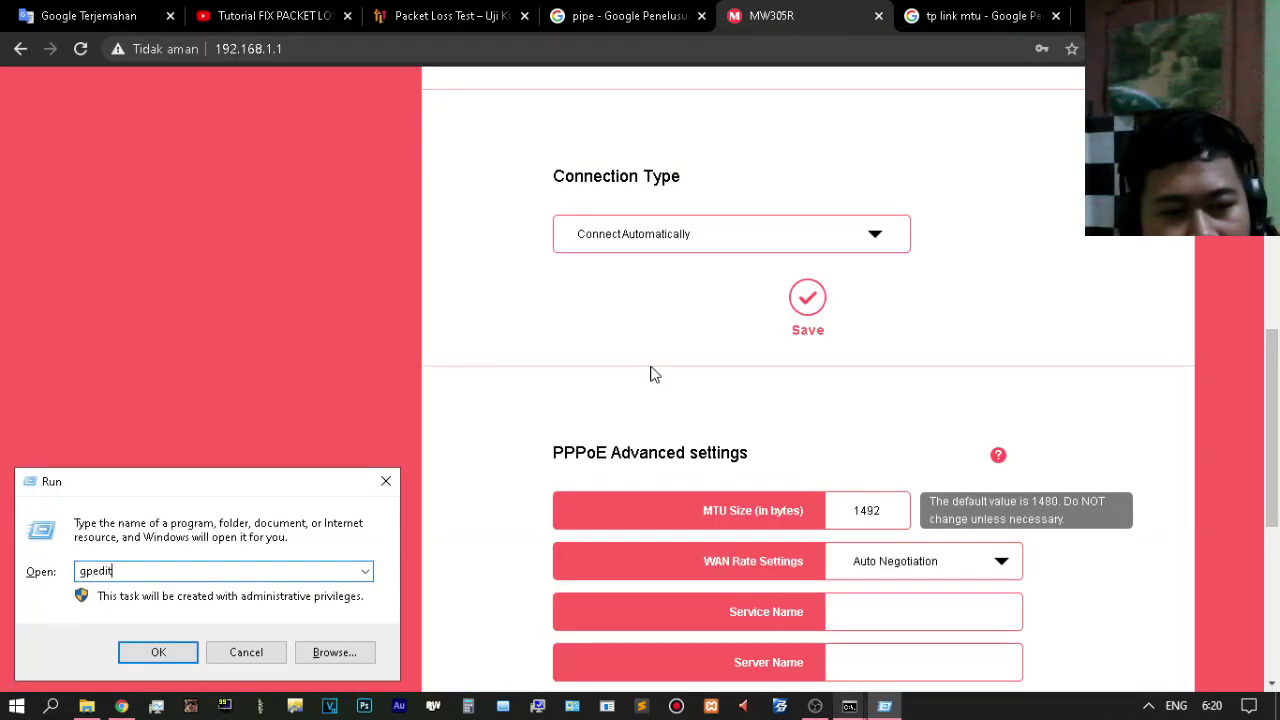
text(.msc)
key(Return)
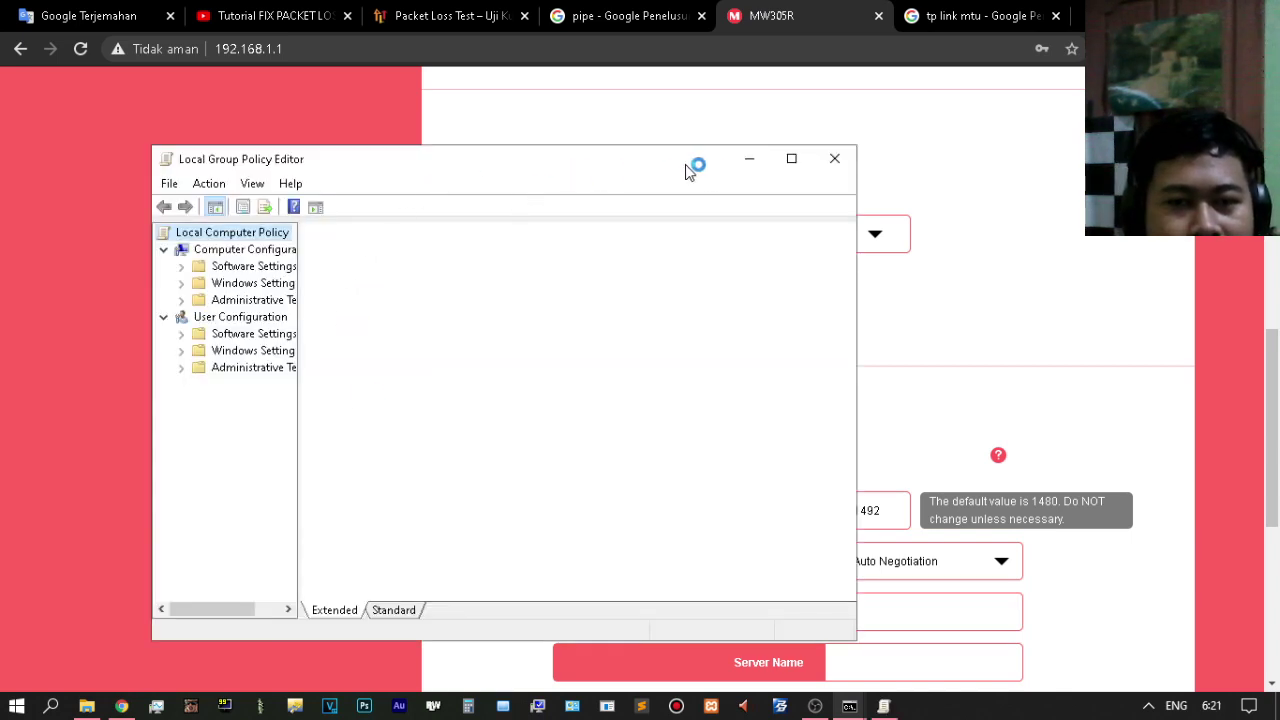
key(super+r)
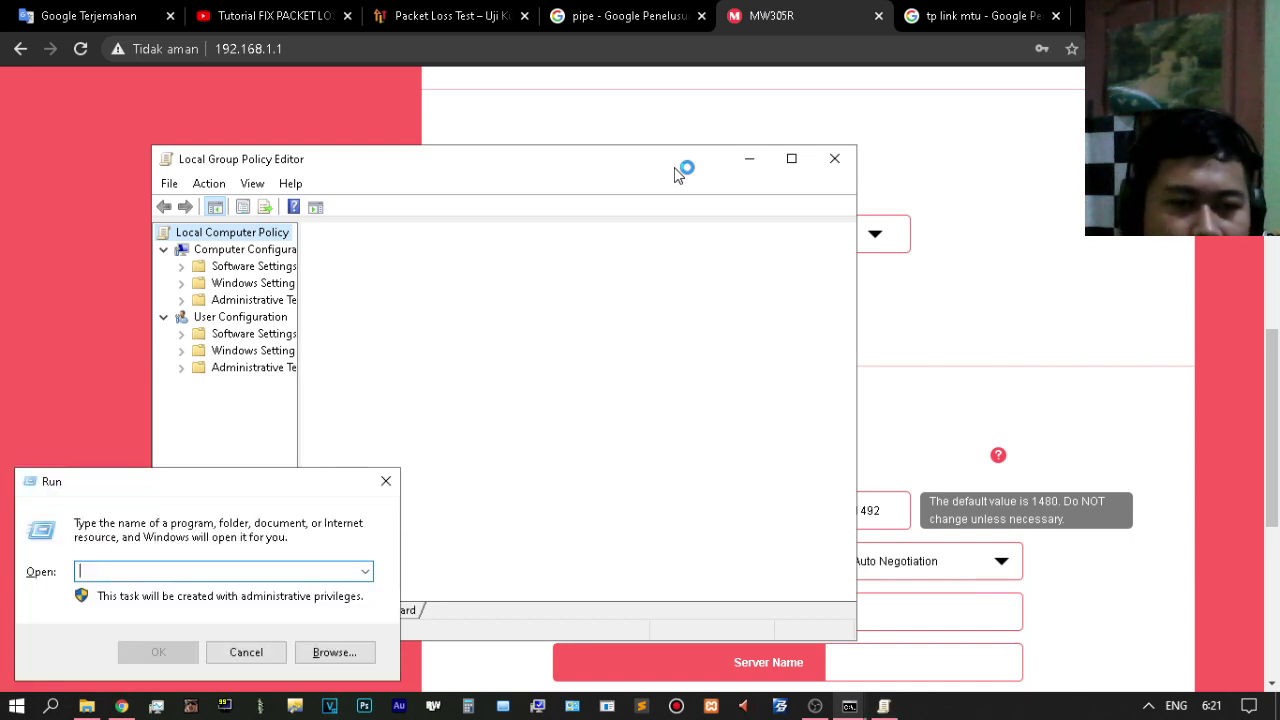
text(d)
key(BackSpace)
text(gpedit.msc)
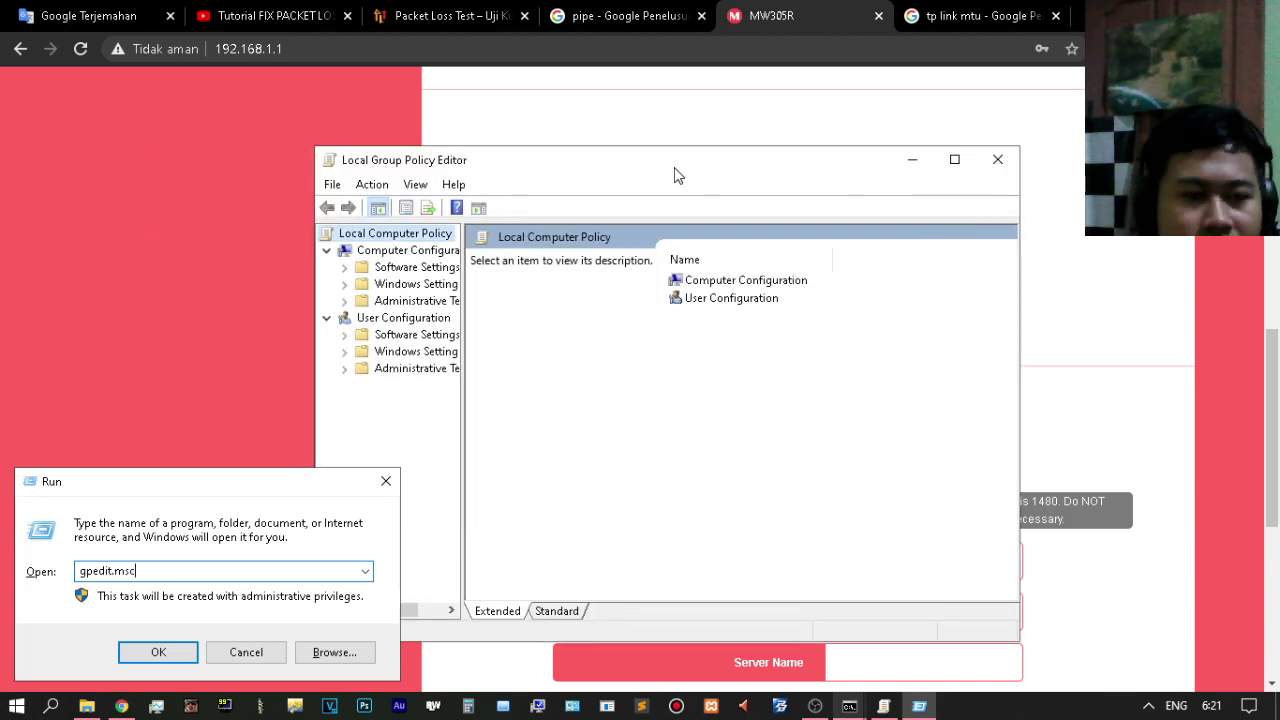
click(386, 482)
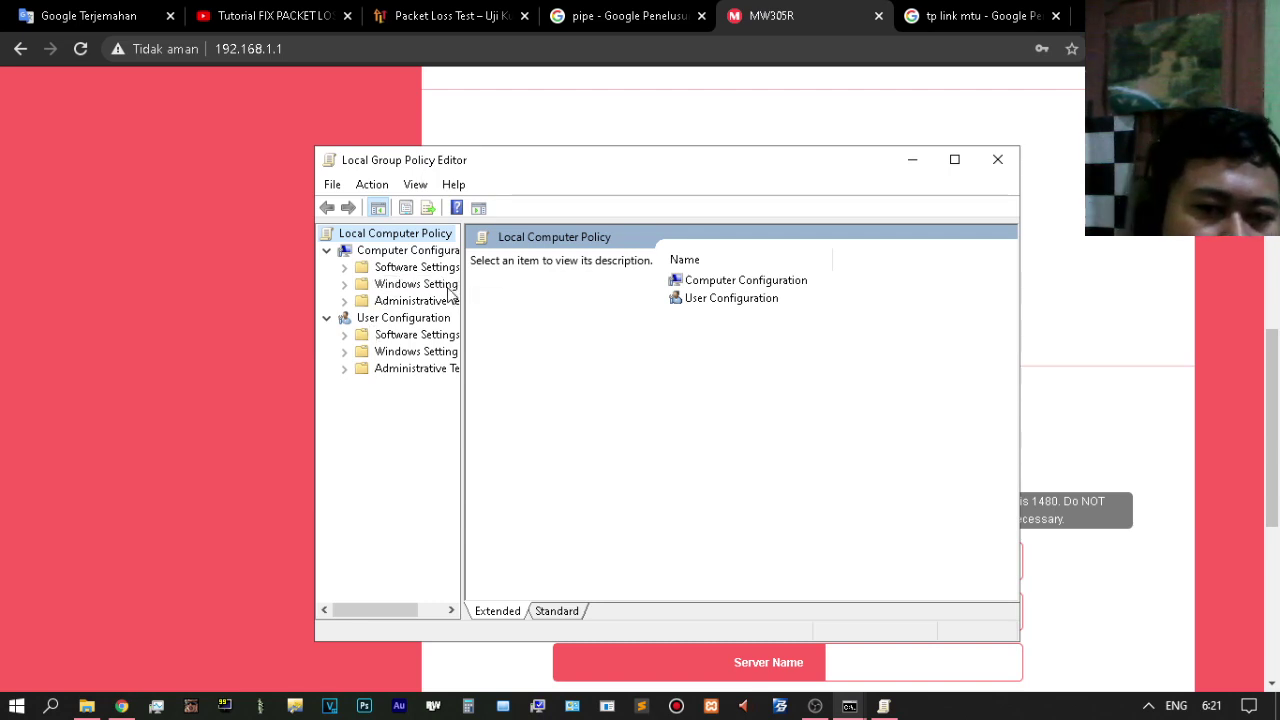
Maximize the policy editor, widen its tree, and open Computer Configuration > Administrative Templates > Network > QoS Packet Scheduler
click(940, 160)
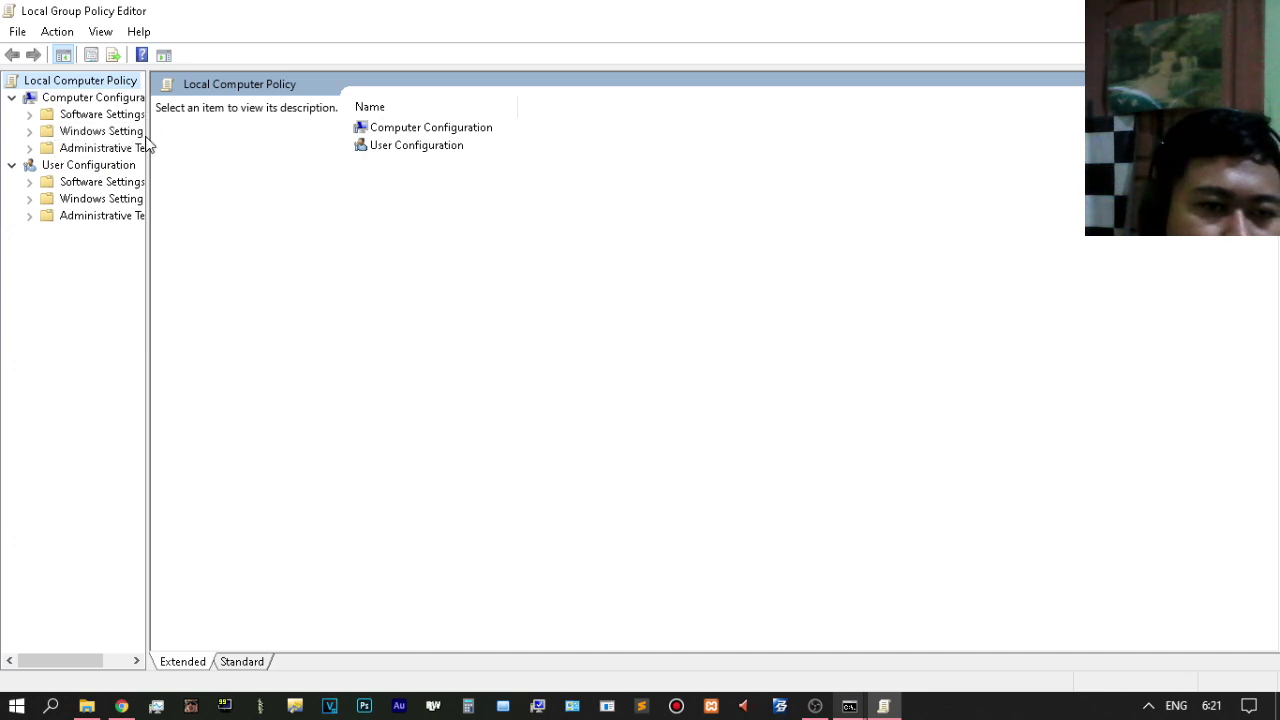
drag(148, 138, 273, 150)
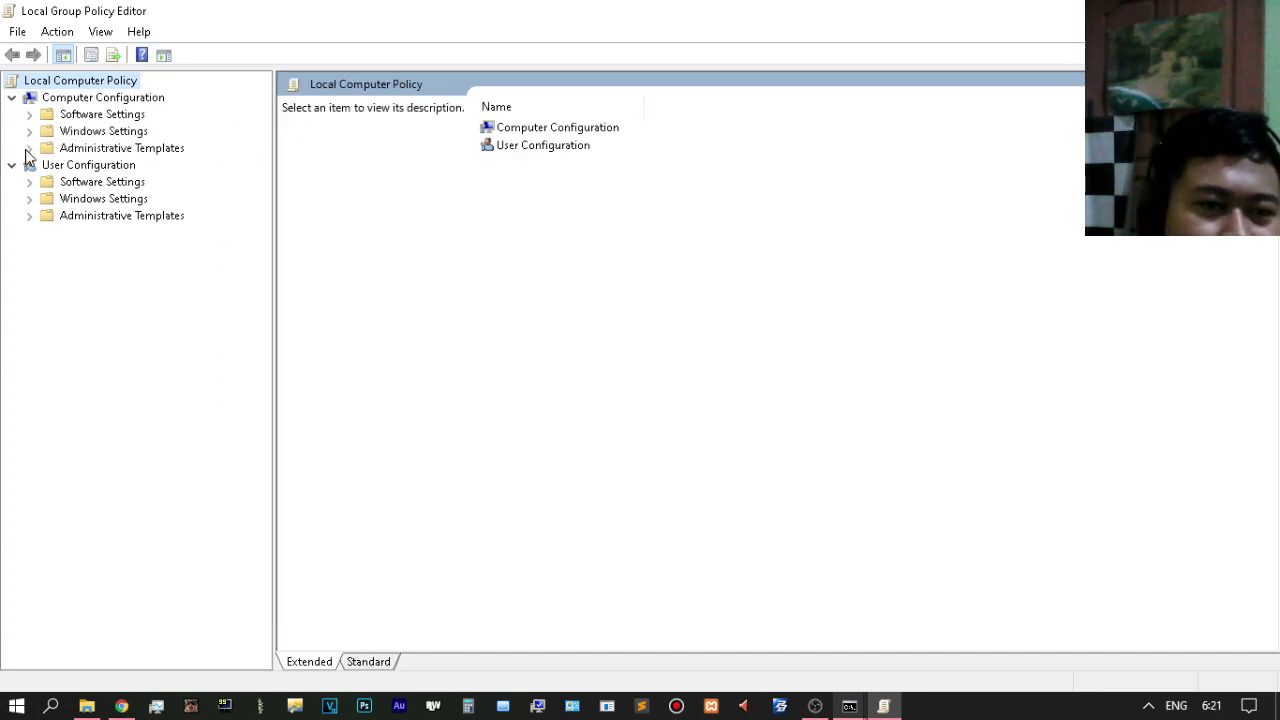
click(101, 130)
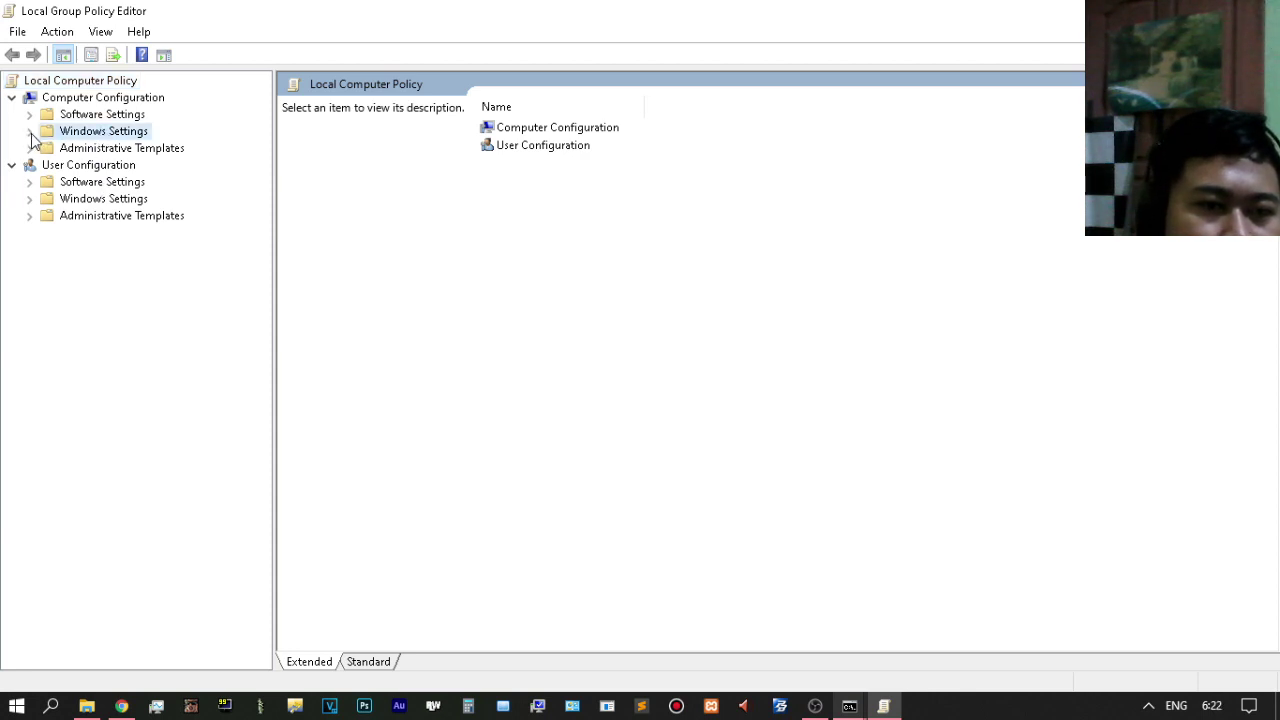
double_click(80, 148)
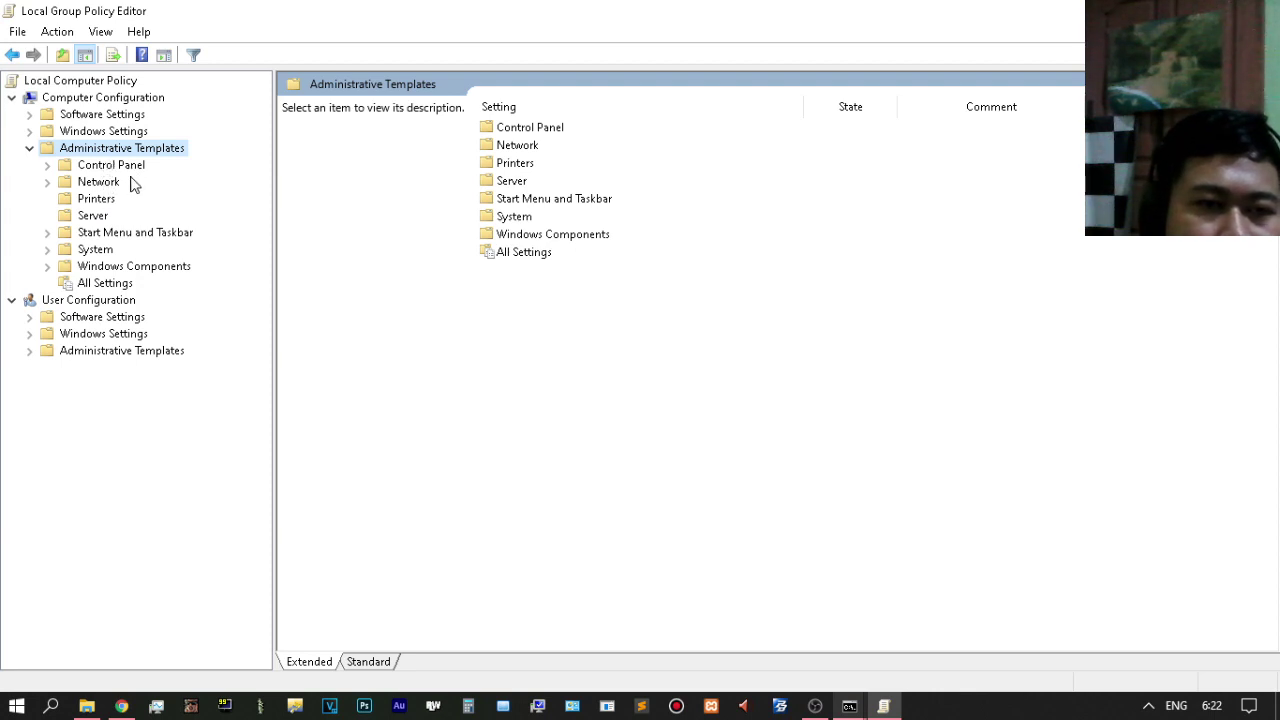
double_click(97, 183)
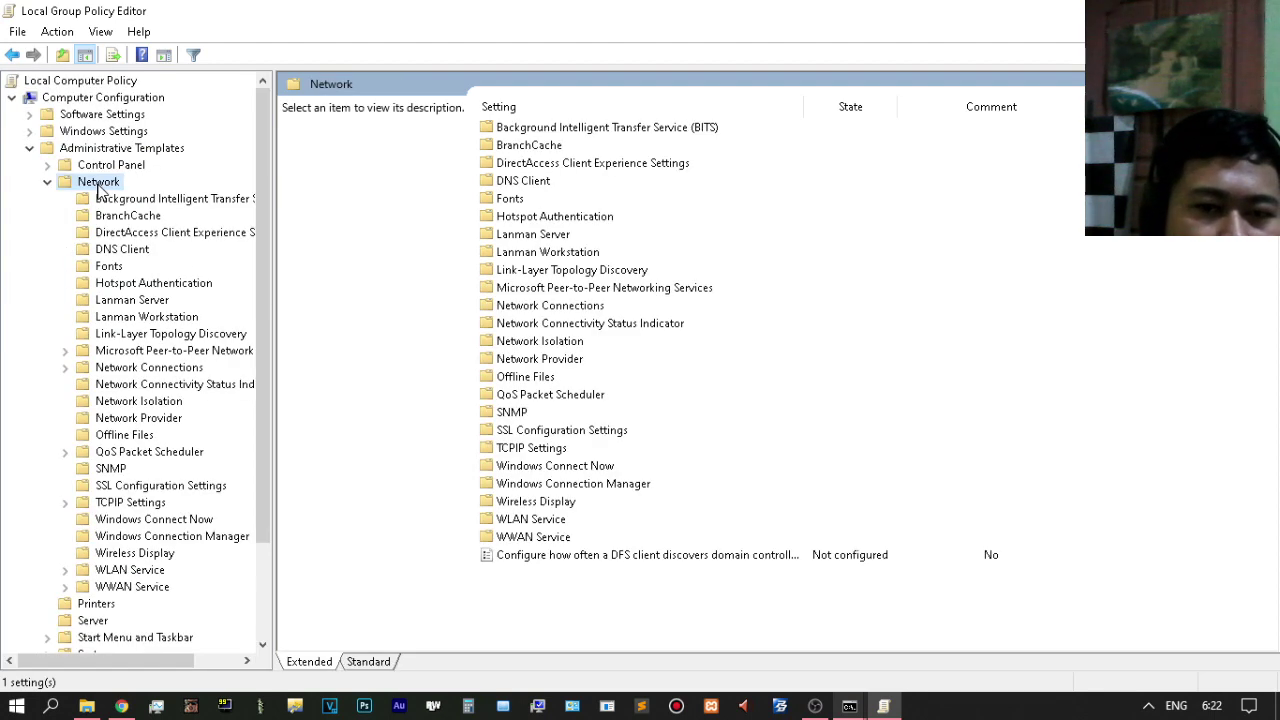
double_click(528, 400)
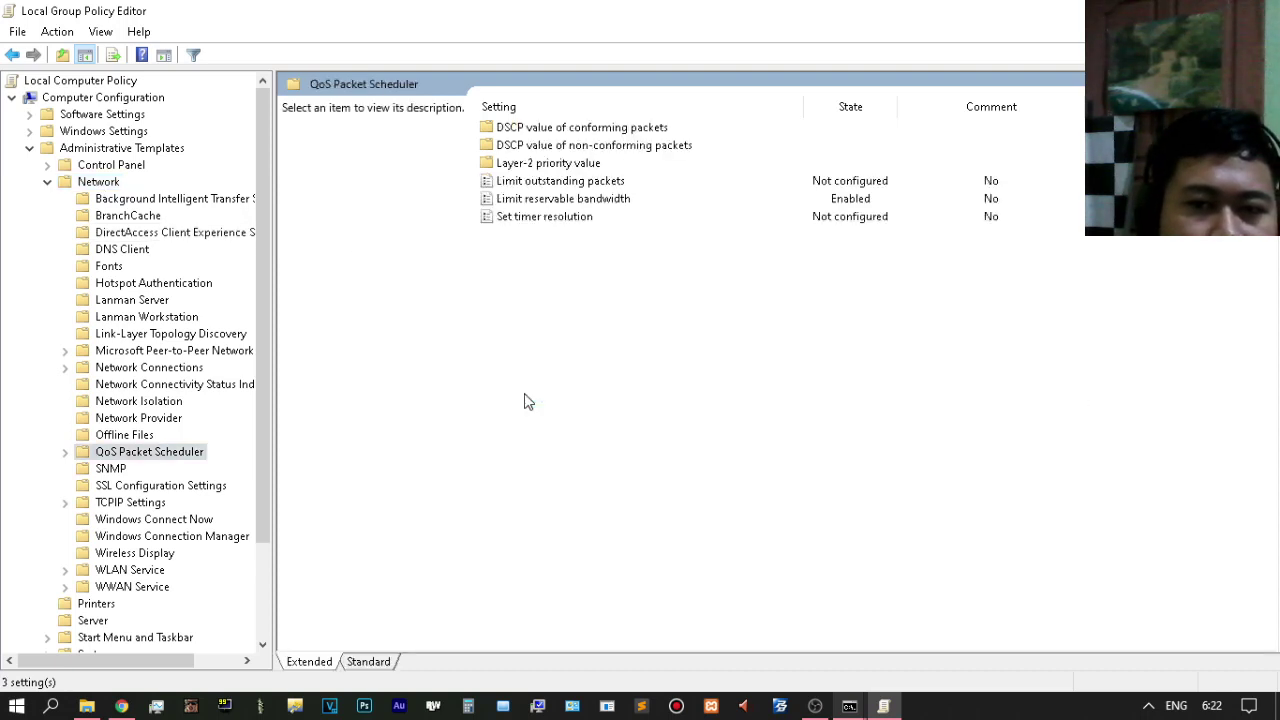
Open the Limit reservable bandwidth policy for editing and reposition its window so all the settings are in view
click(523, 203)
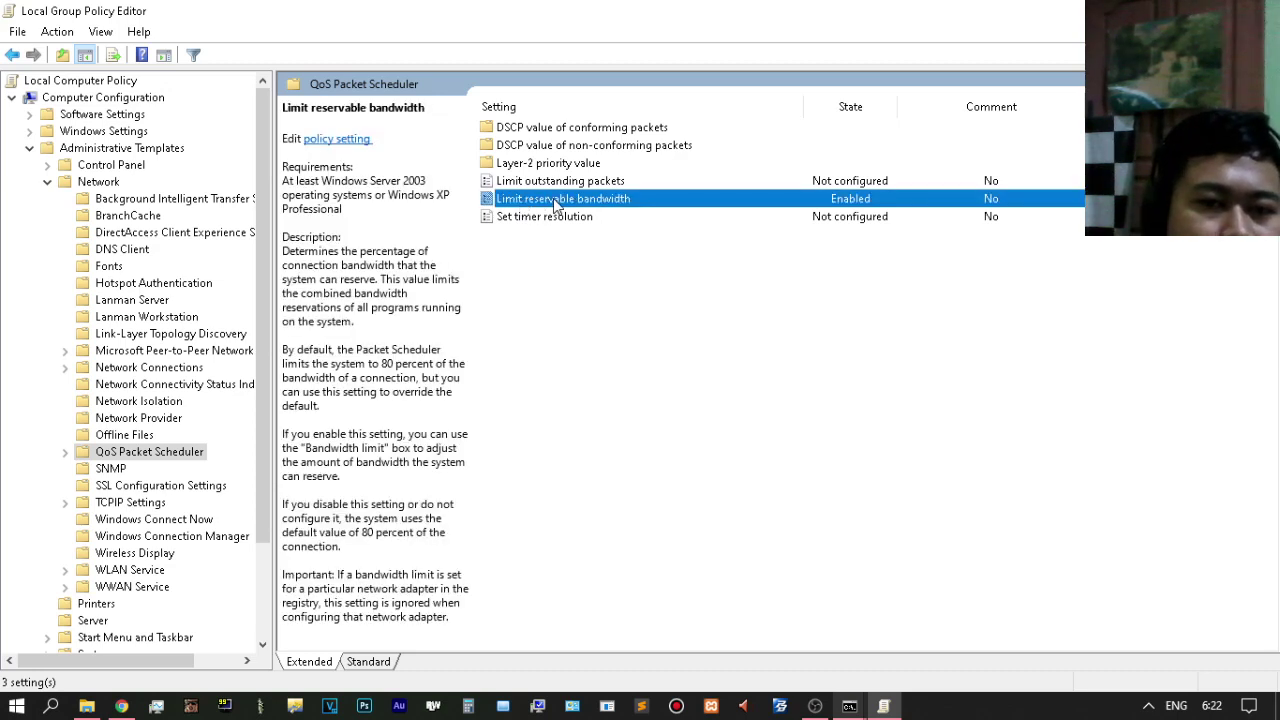
double_click(555, 203)
drag(650, 145, 1000, 144)
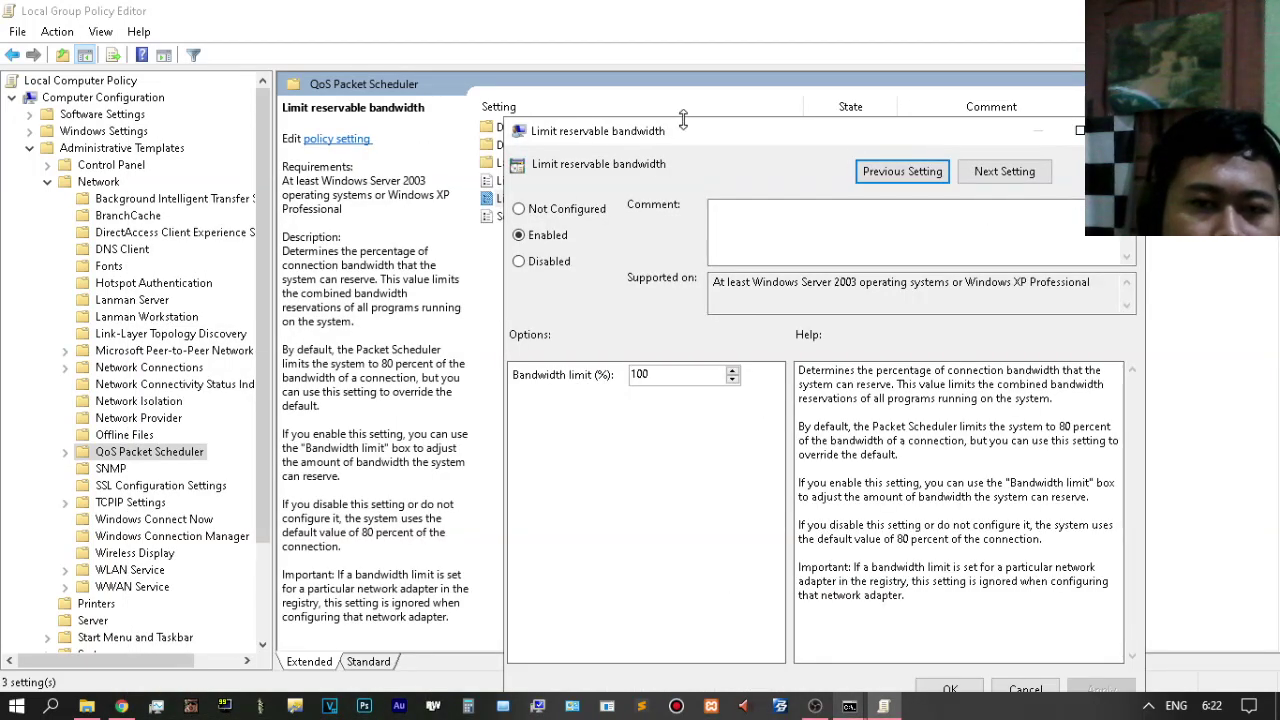
drag(683, 119, 843, 114)
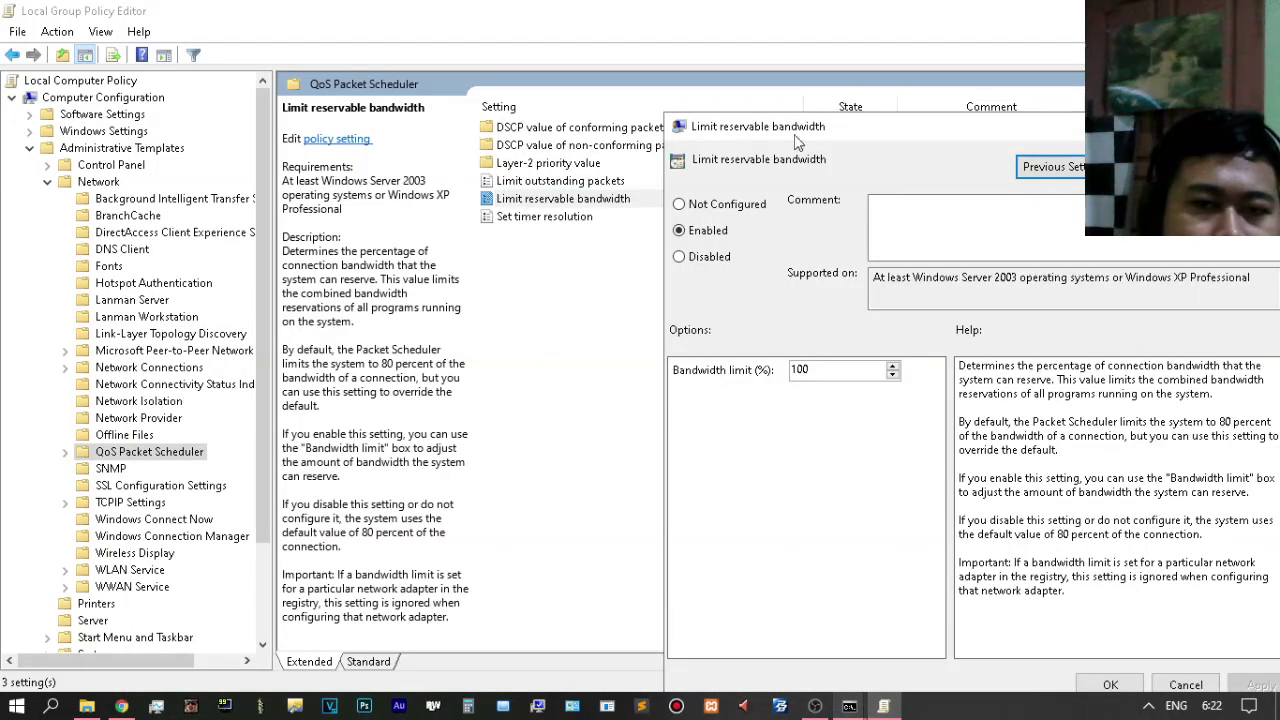
drag(922, 132, 466, 93)
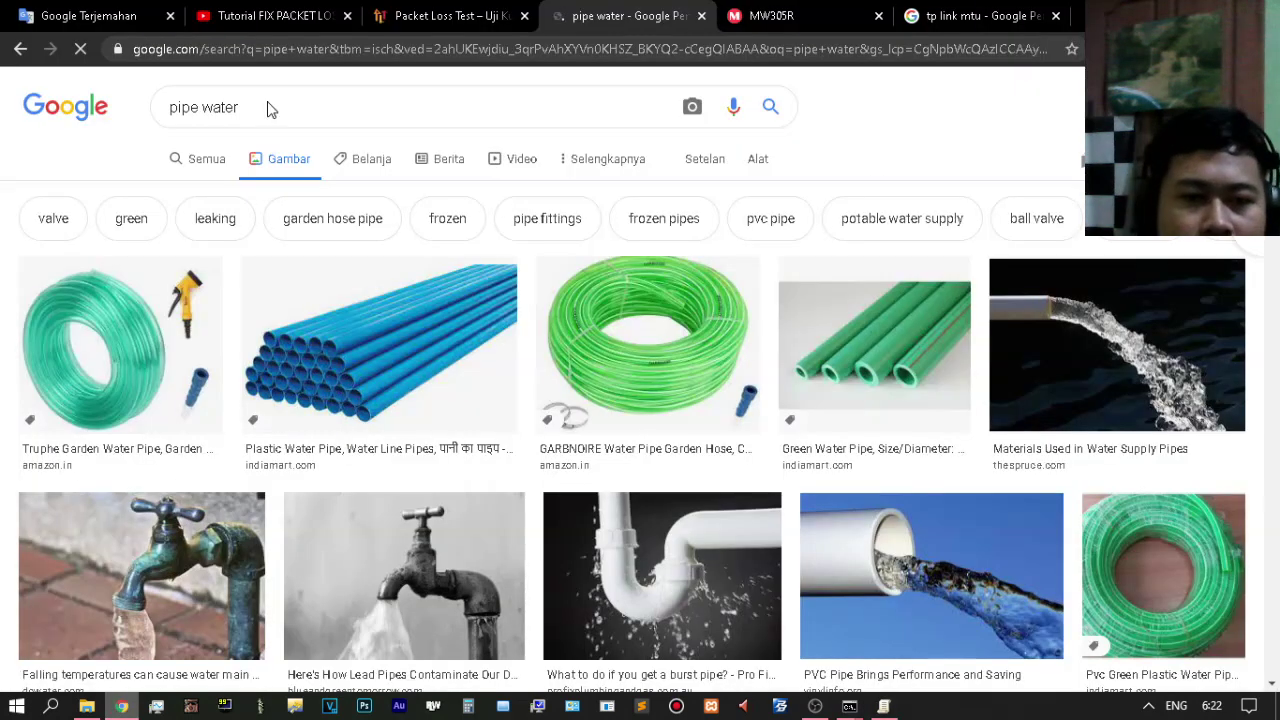
Look through the Google image results for "pipe water" in the browser as an illustration of bandwidth
scroll(364, 300, down, 1)
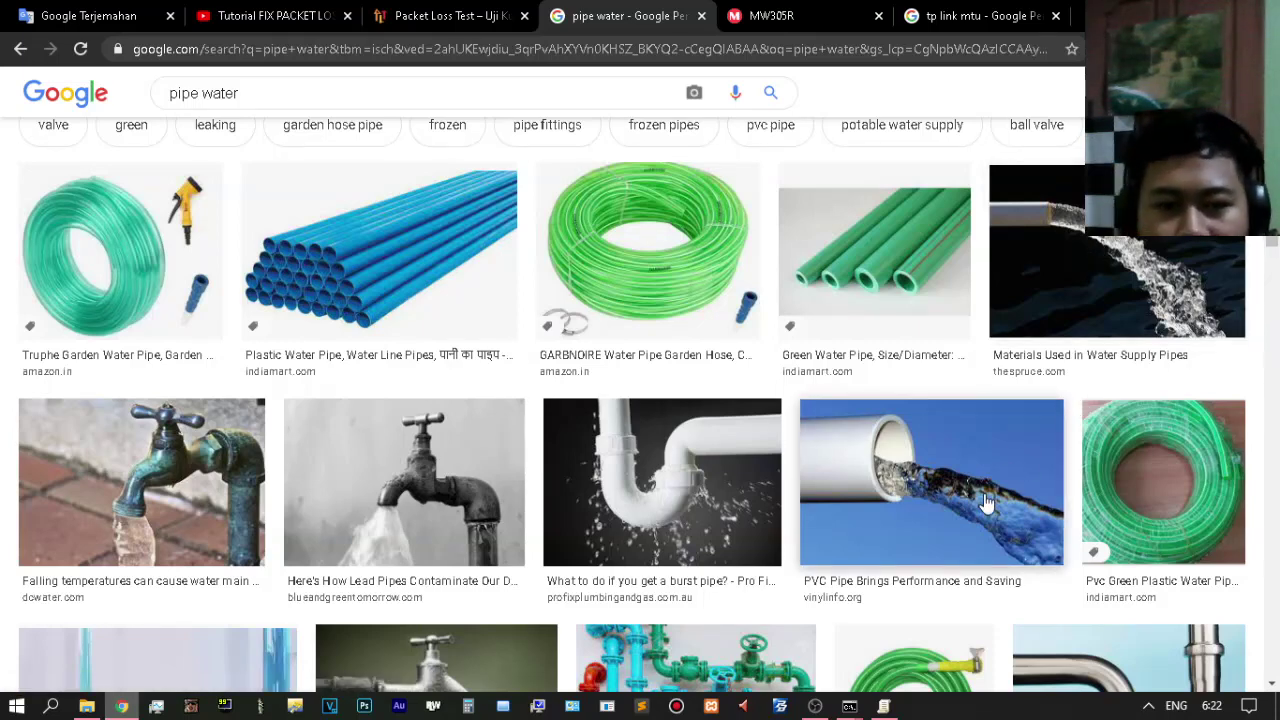
scroll(986, 502, down, 2)
scroll(986, 500, up, 2)
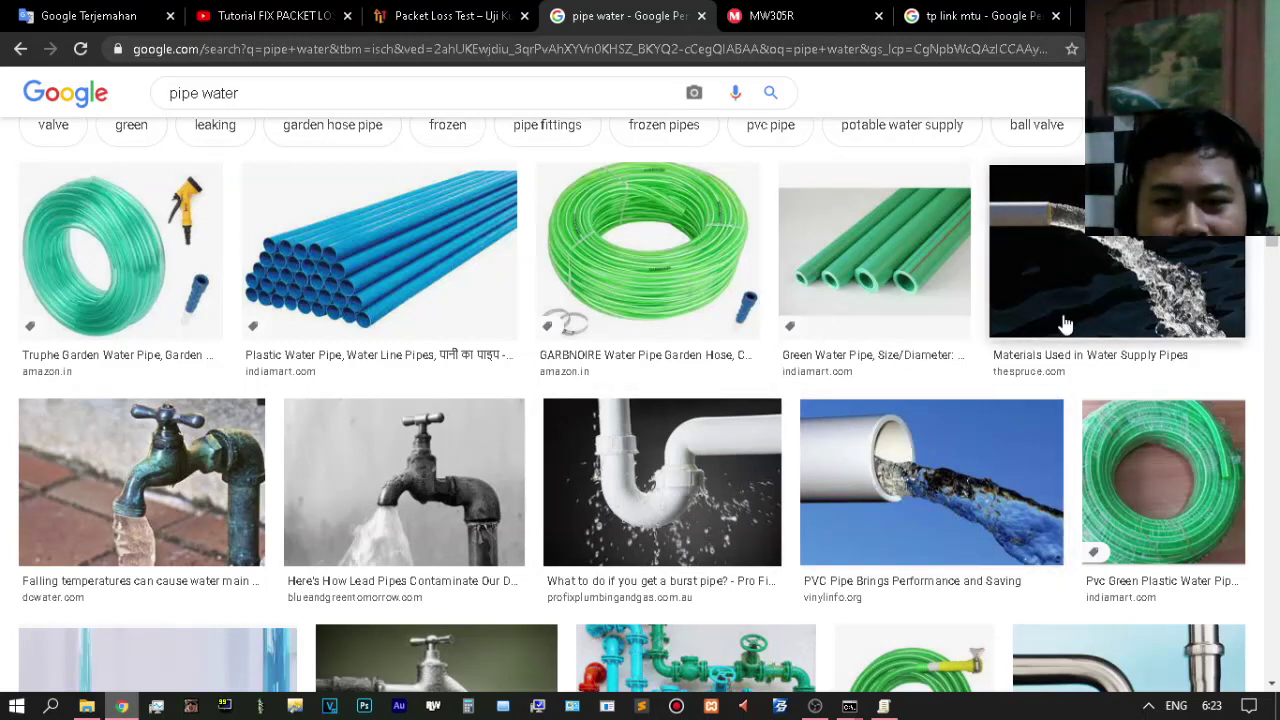
scroll(857, 423, down, 1)
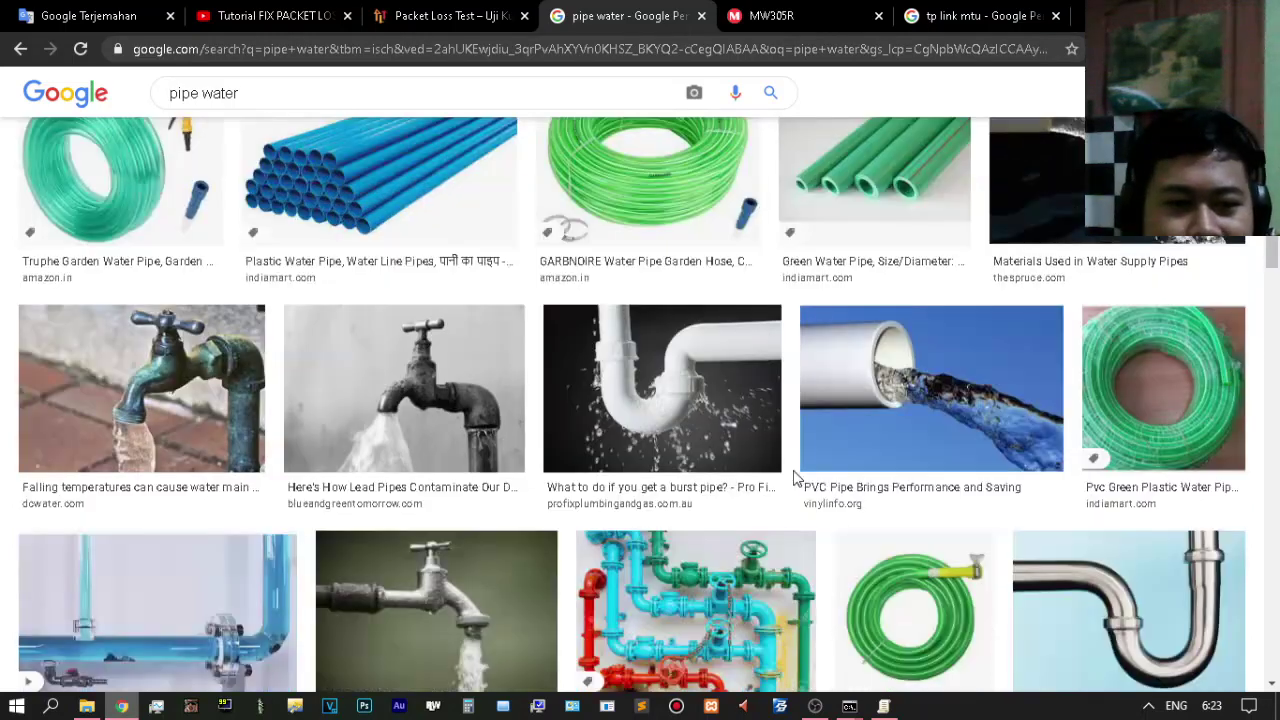
Return to the Limit reservable bandwidth policy, accept it as Enabled with a 100% bandwidth limit, and close the Local Group Policy Editor
click(886, 706)
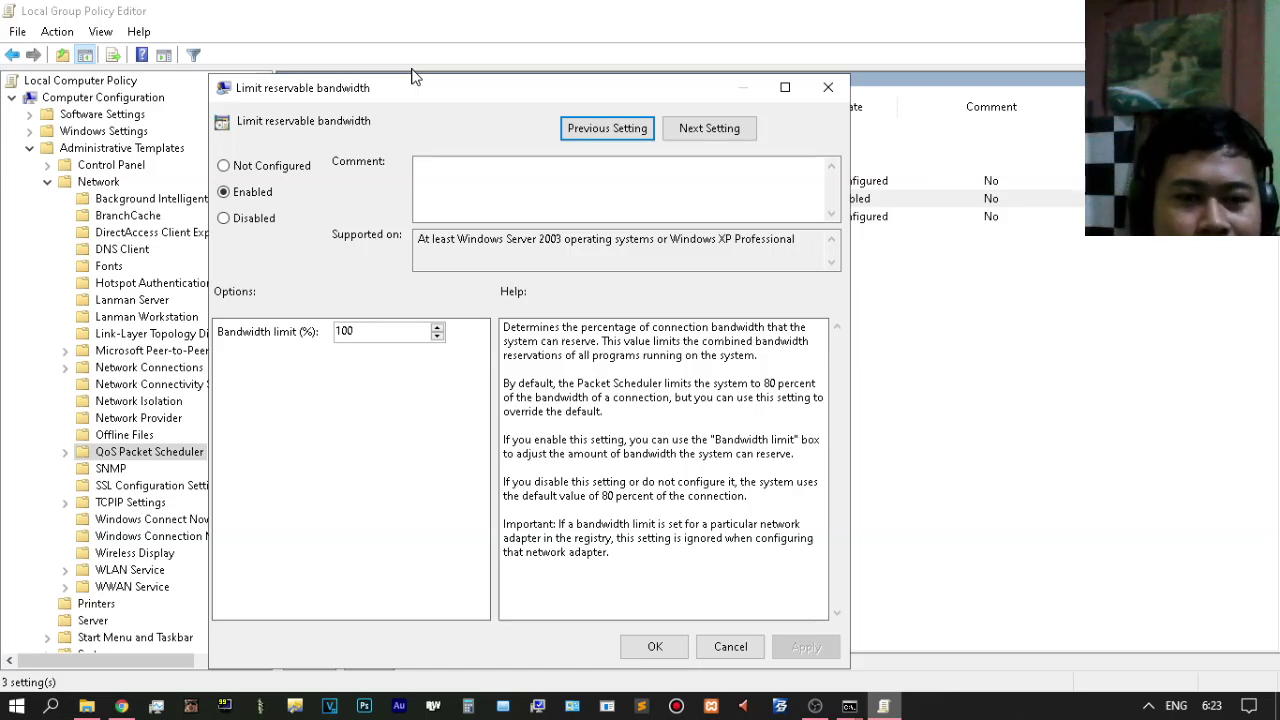
click(371, 331)
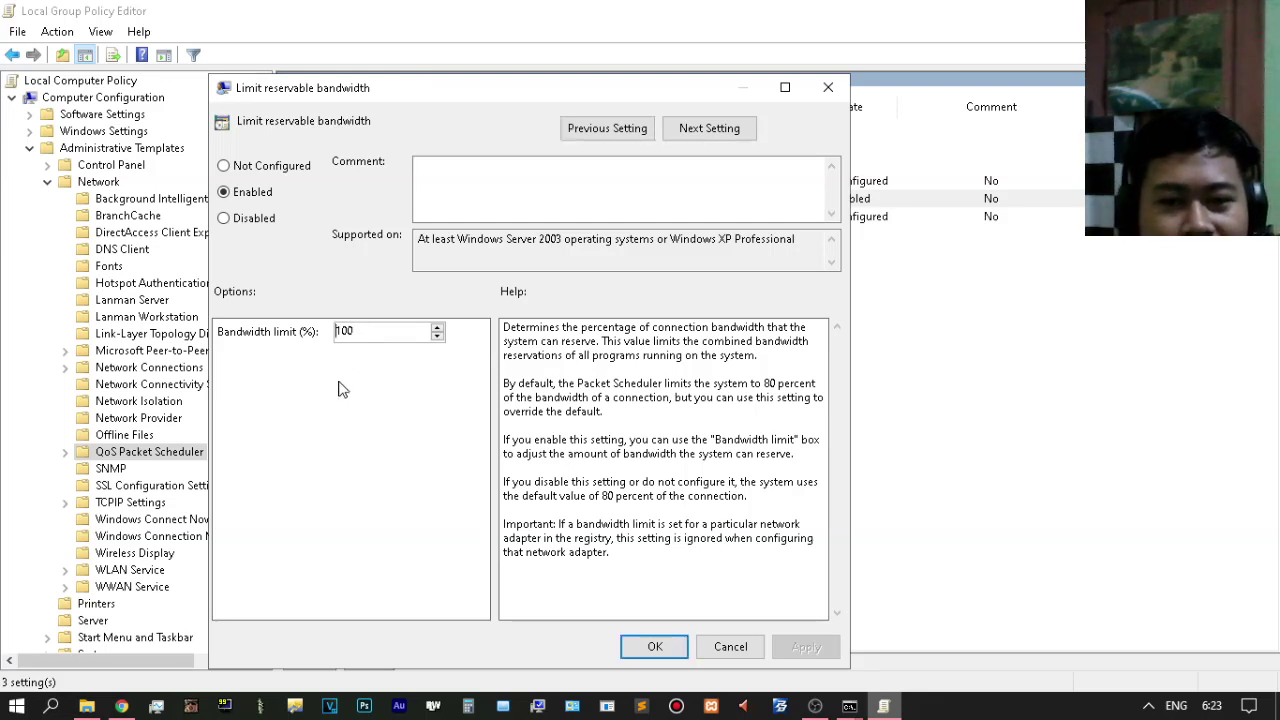
click(654, 646)
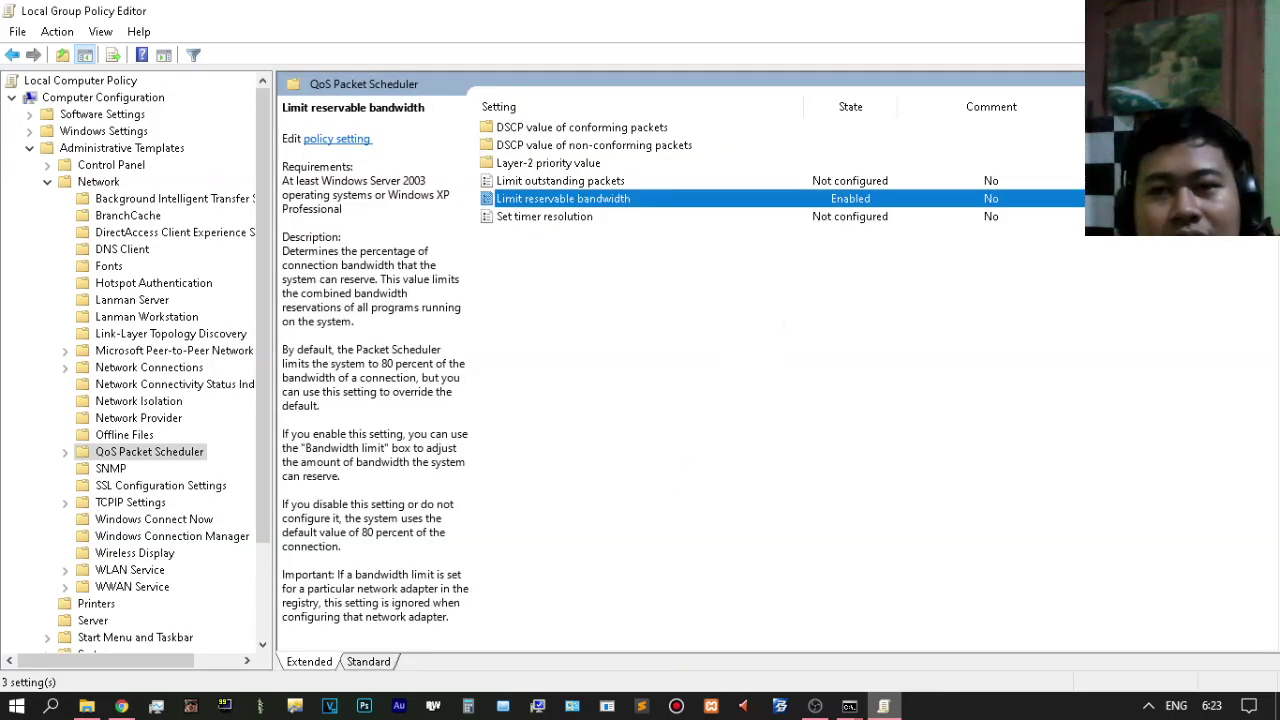
click(1165, 10)
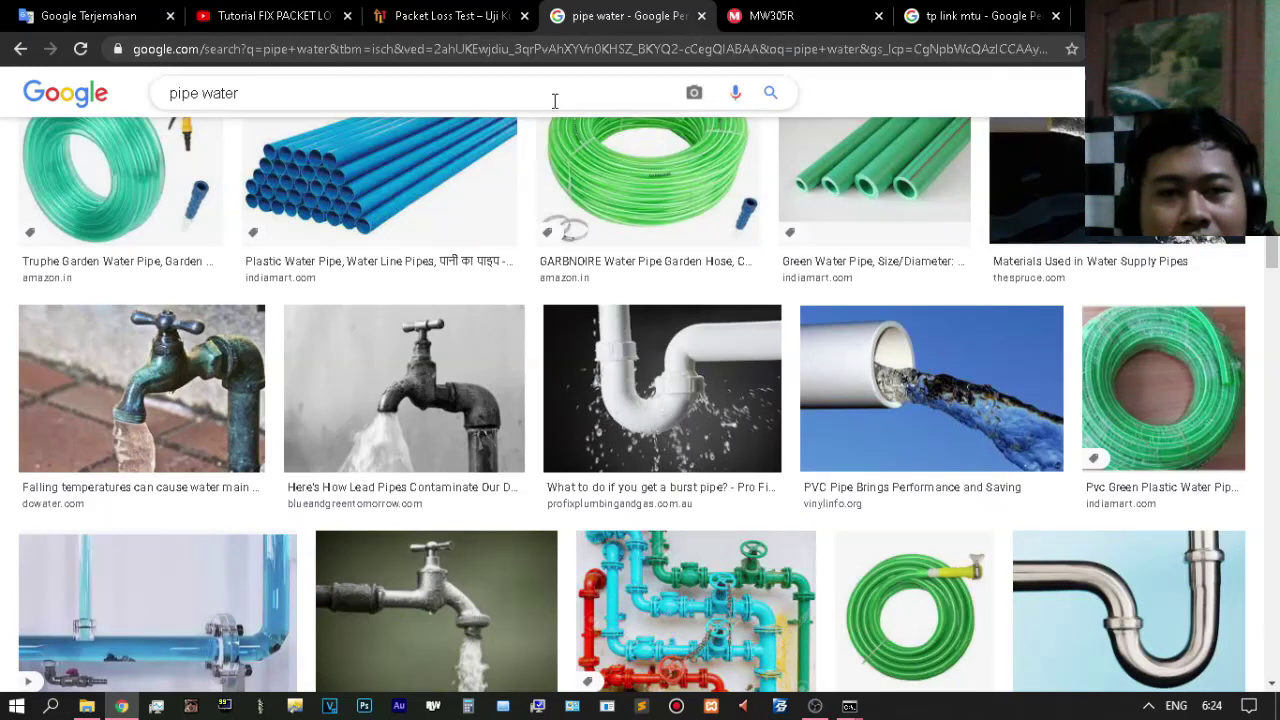
Run the packet loss test on id.packetlosstest.com in the browser and review its results
click(415, 12)
click(887, 178)
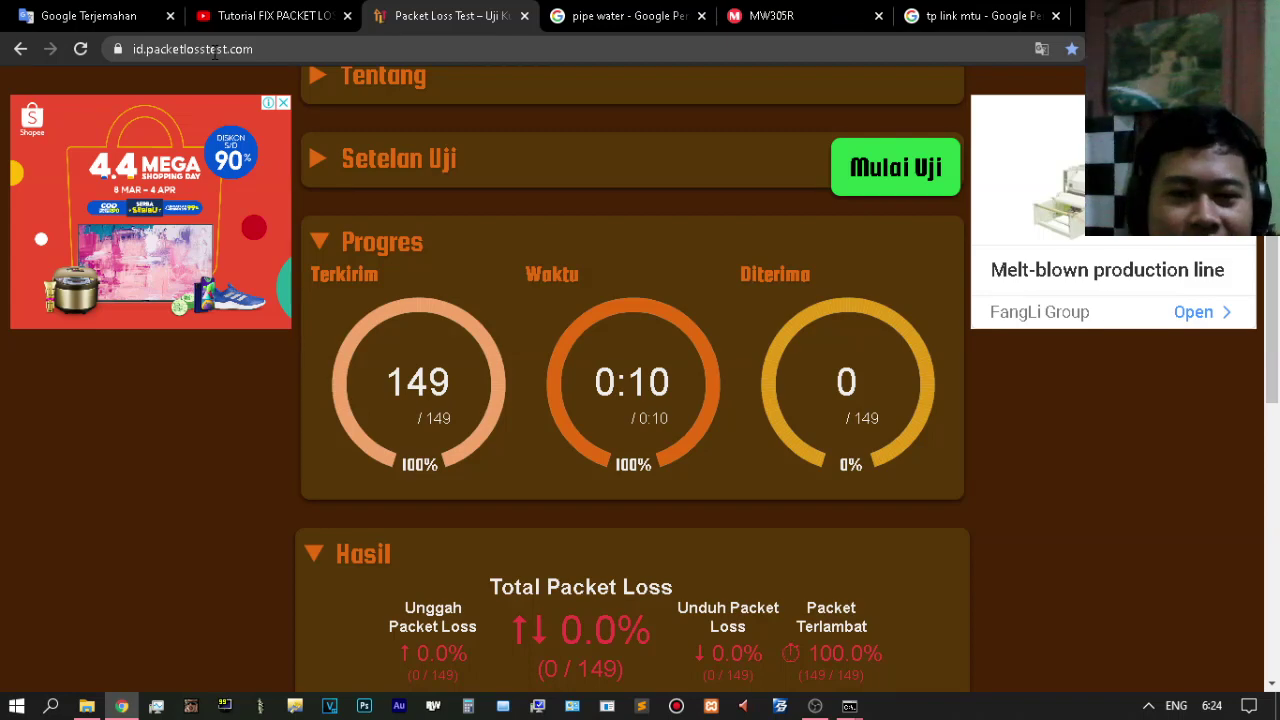
scroll(706, 414, down, 2)
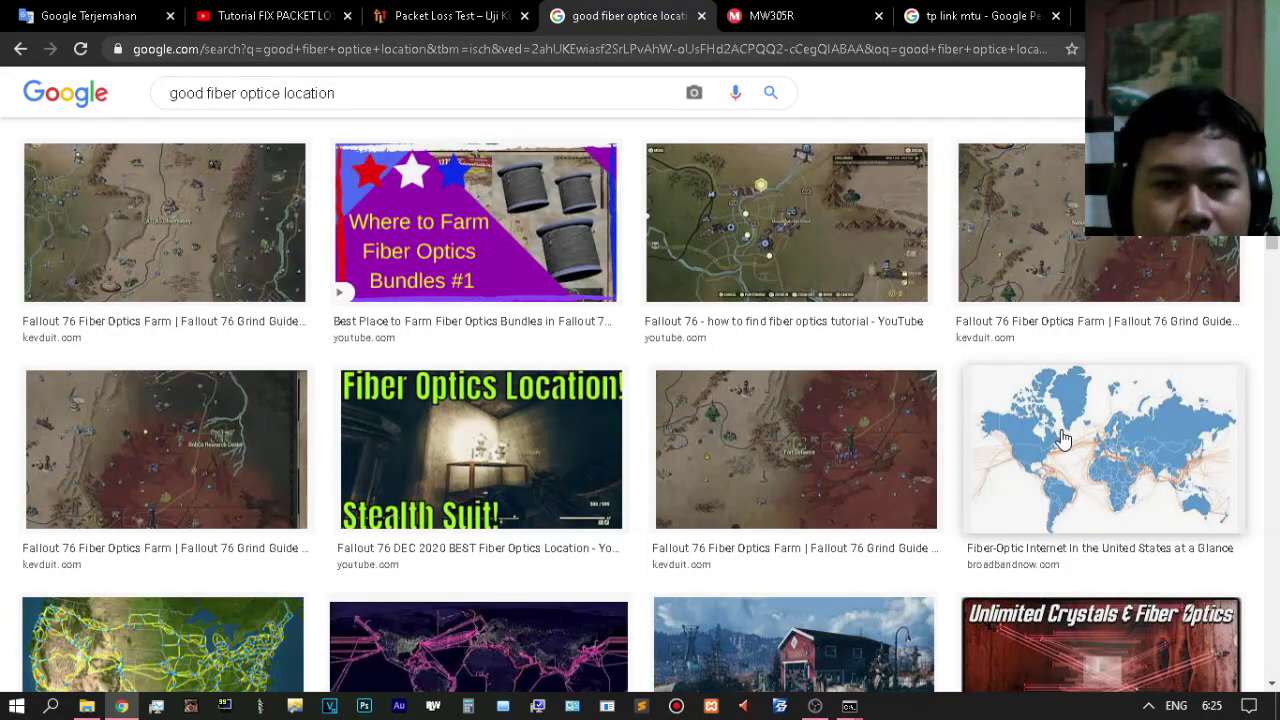
Browse the "good fiber optice location" image results and preview the FOA Reference For Fiber Optics - Networks world map
scroll(1064, 438, down, 2)
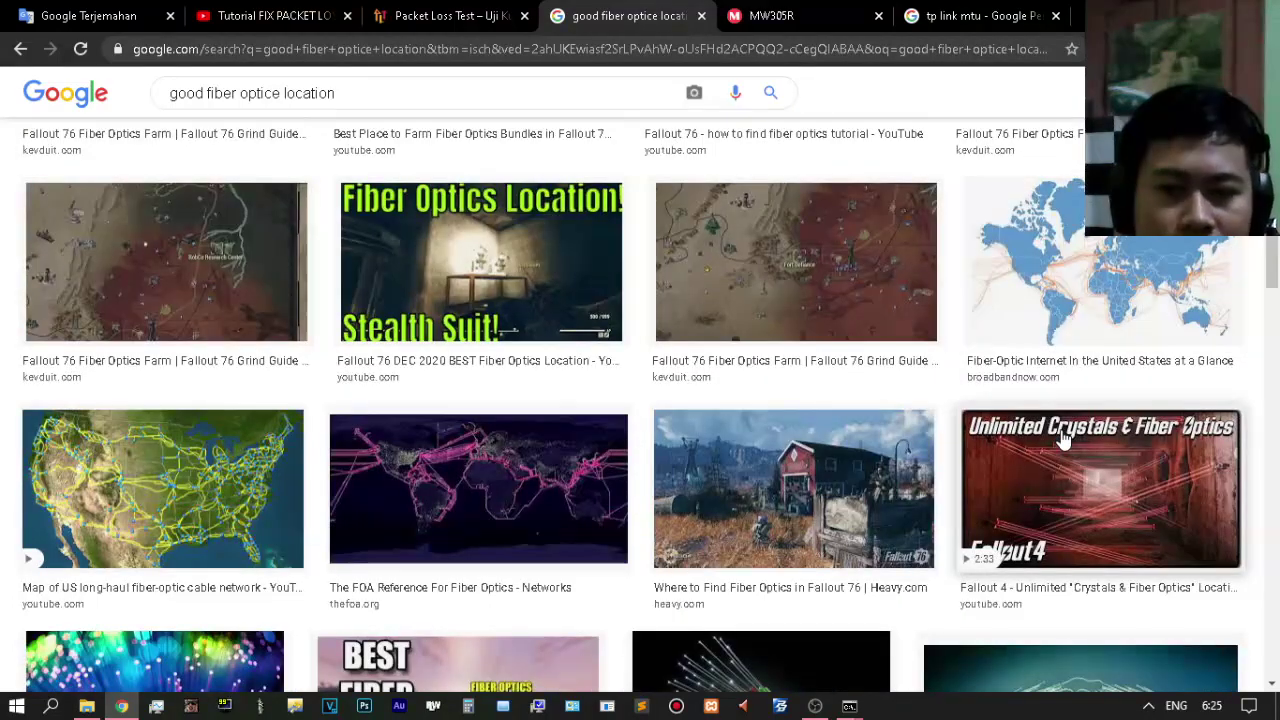
scroll(1064, 438, down, 1)
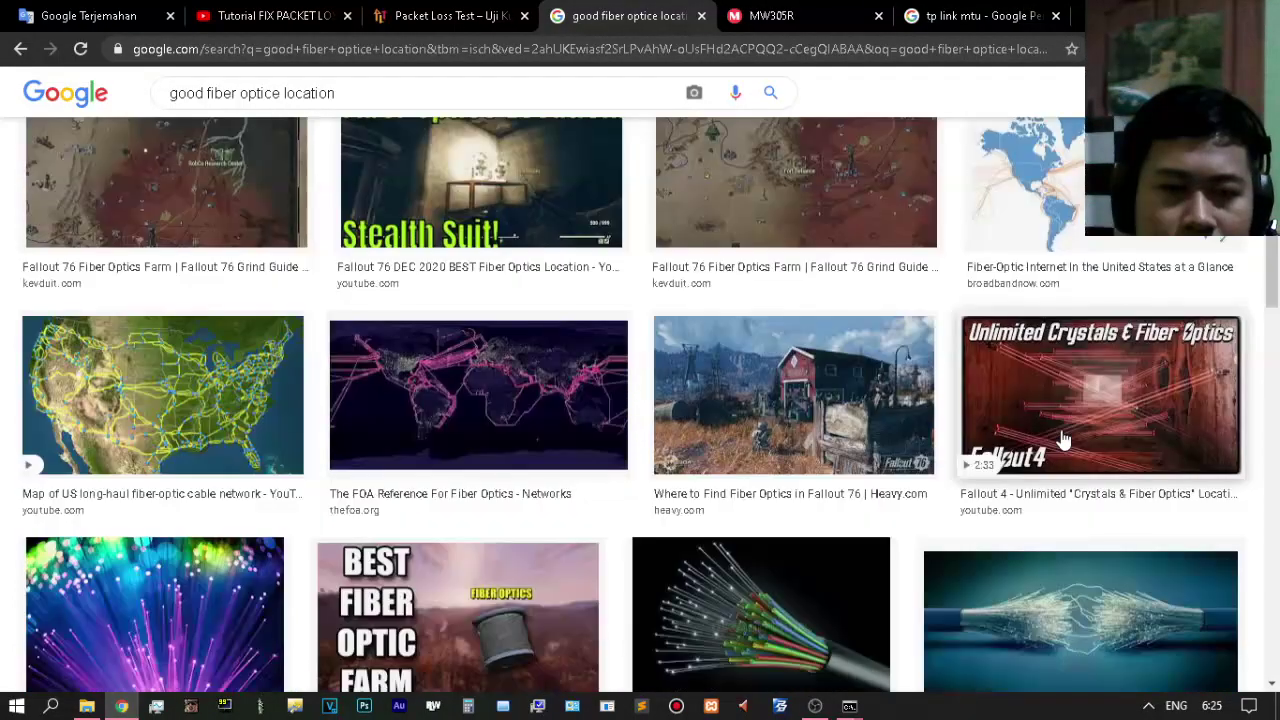
click(477, 437)
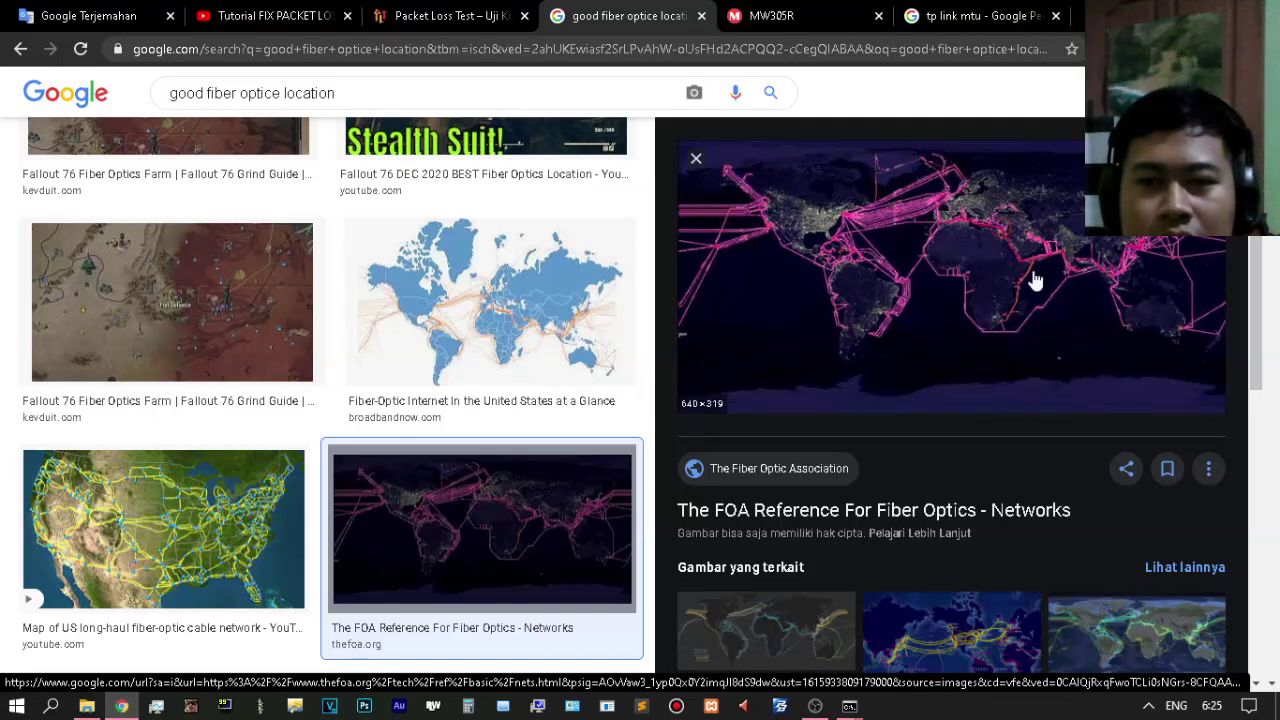
scroll(790, 326, down, 2)
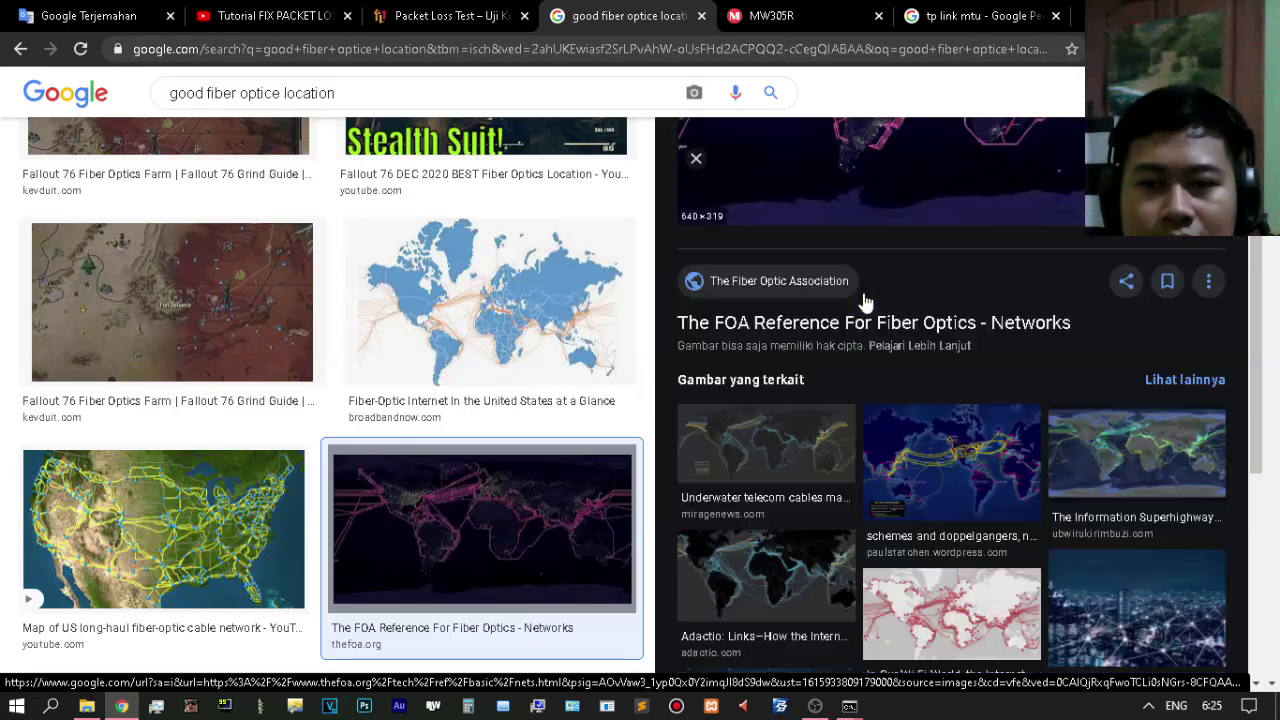
scroll(866, 297, up, 2)
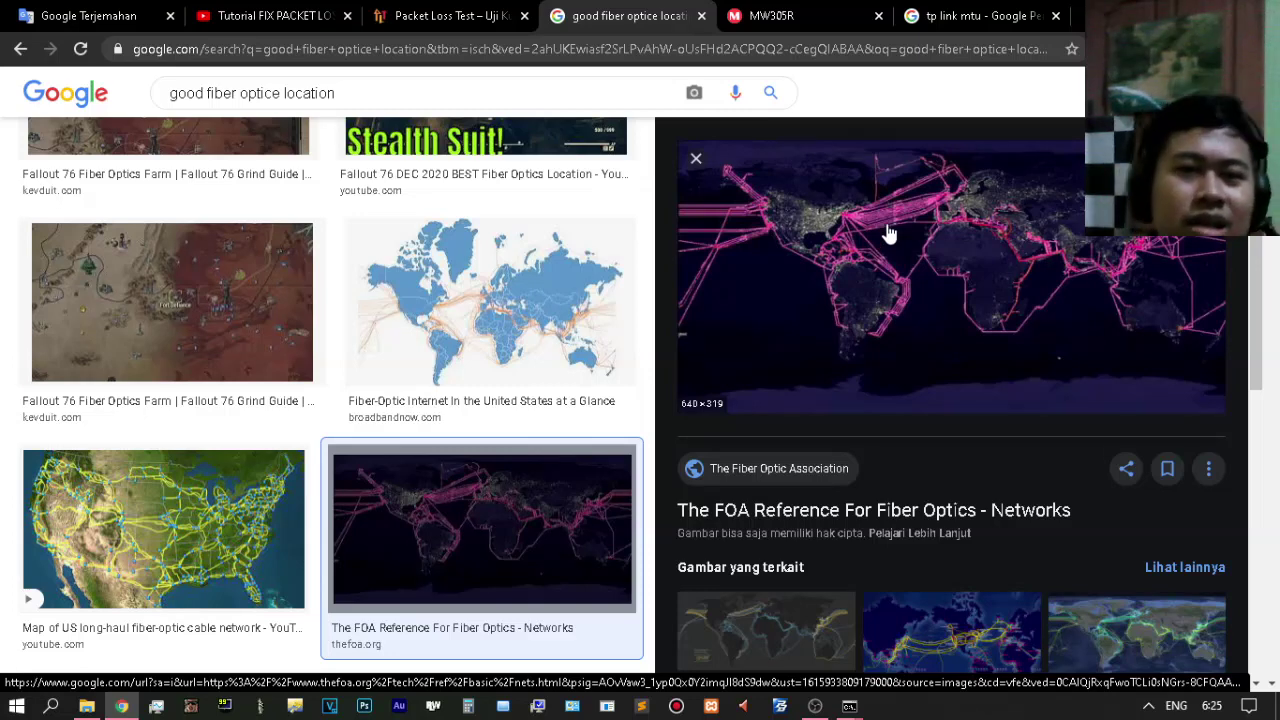
Check the MTU size on the MW305R router page, and return to the fiber map preview to look through its related images
click(790, 16)
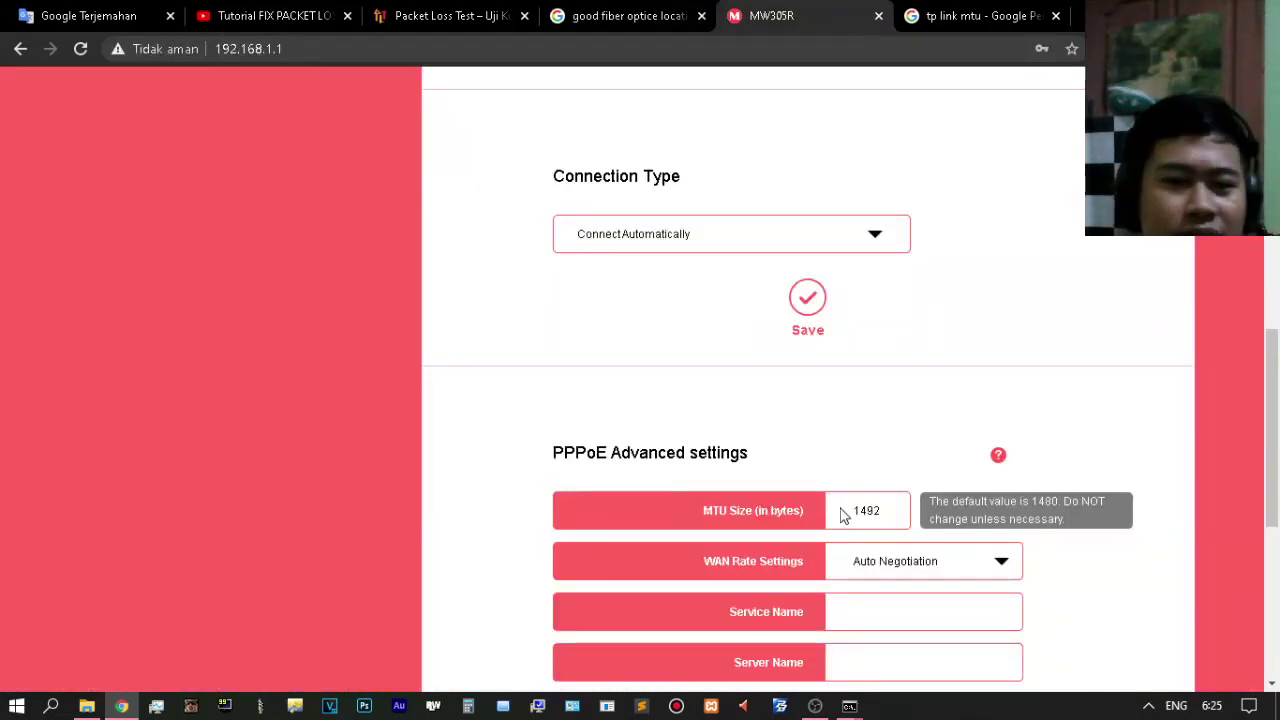
click(586, 12)
scroll(827, 308, down, 3)
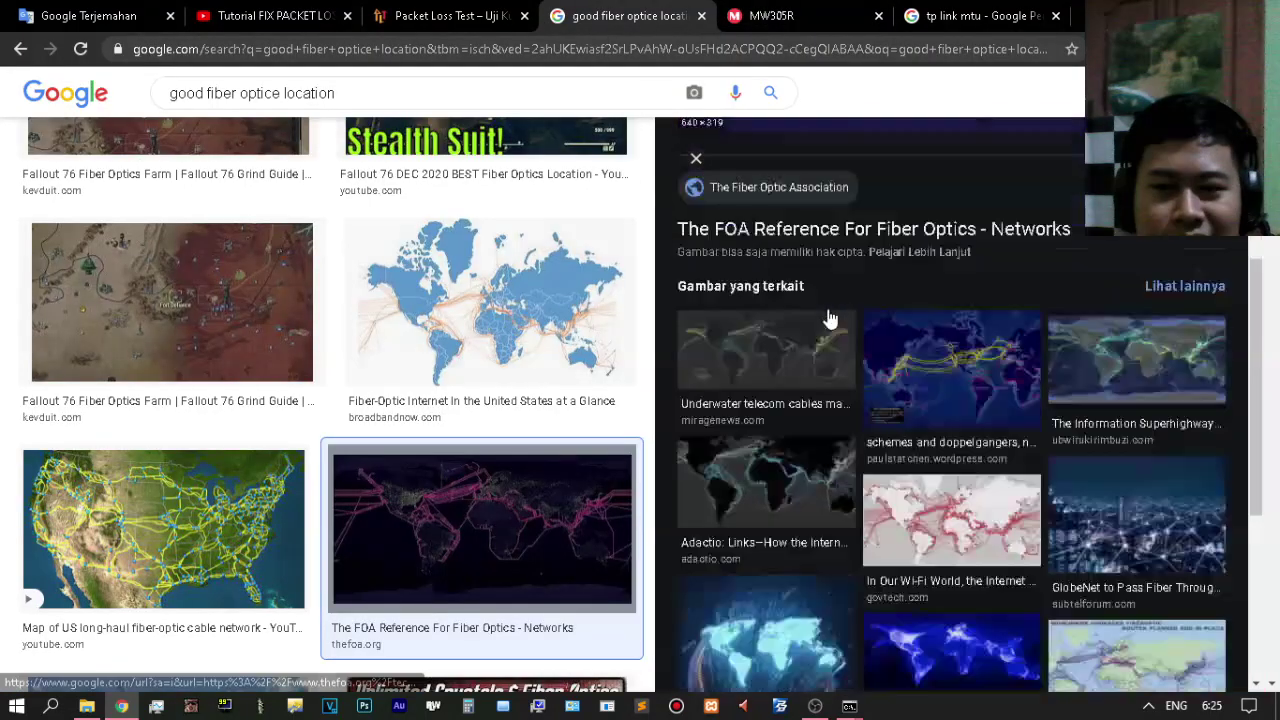
scroll(827, 312, down, 1)
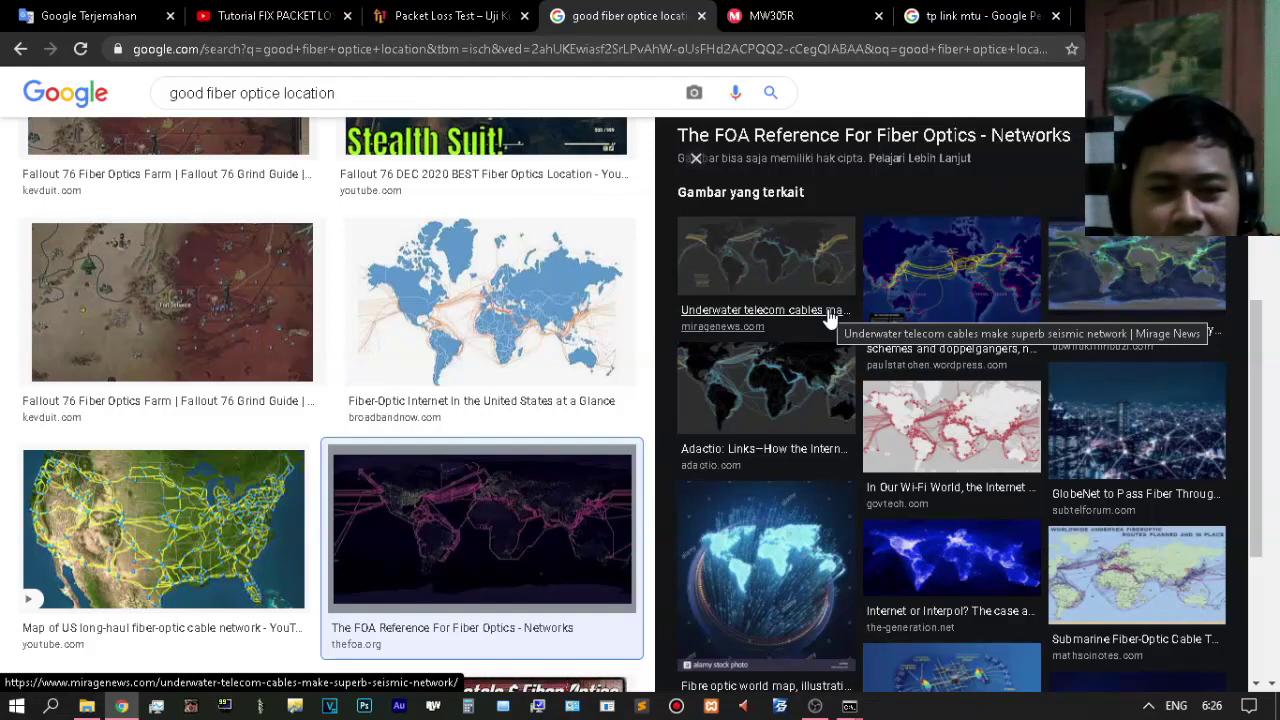
scroll(827, 318, down, 2)
Search Google Images for "good fiber optice location city" and preview the ITProPortal fiber optic connectivity picture
click(381, 95)
text(city)
key(Return)
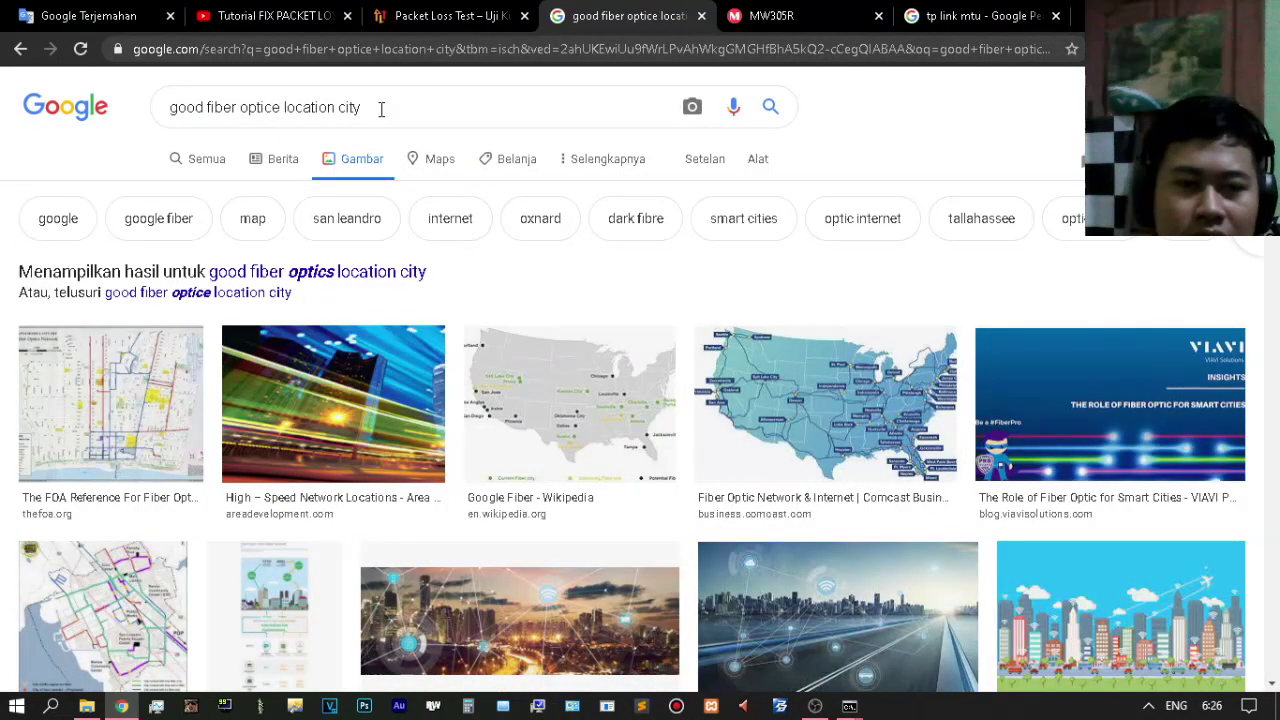
scroll(459, 366, down, 1)
scroll(459, 366, down, 1)
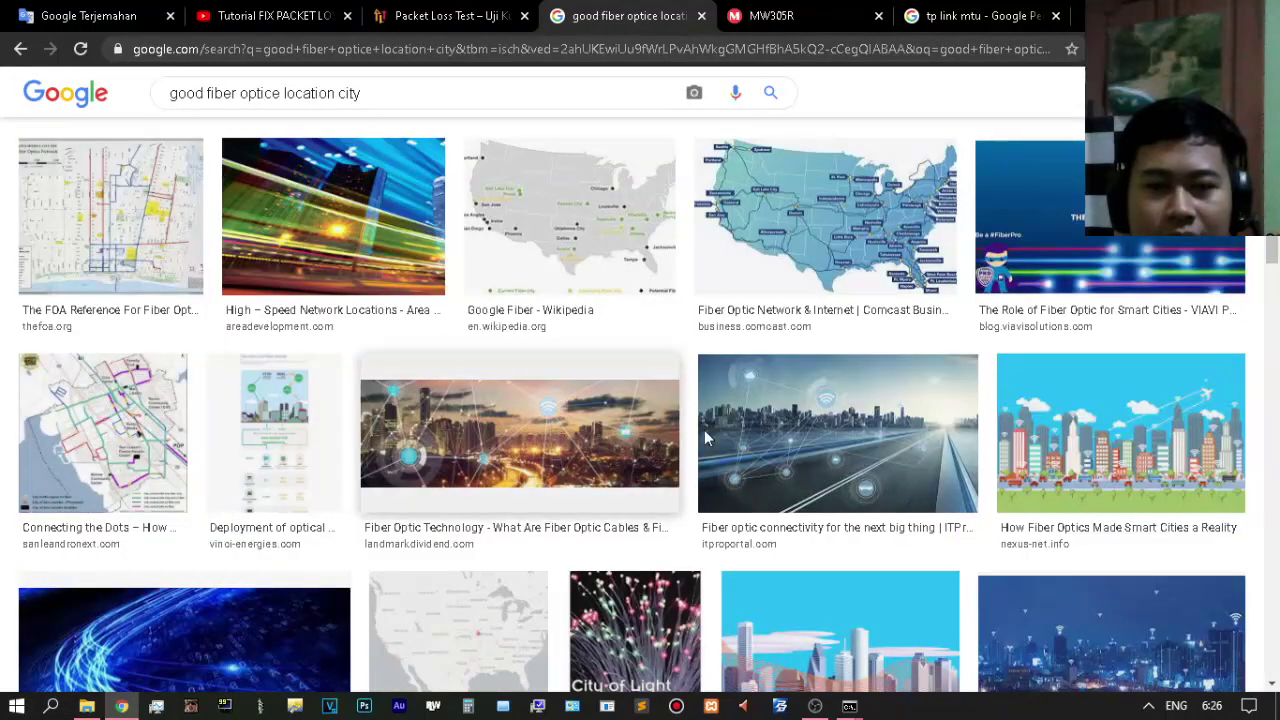
click(842, 452)
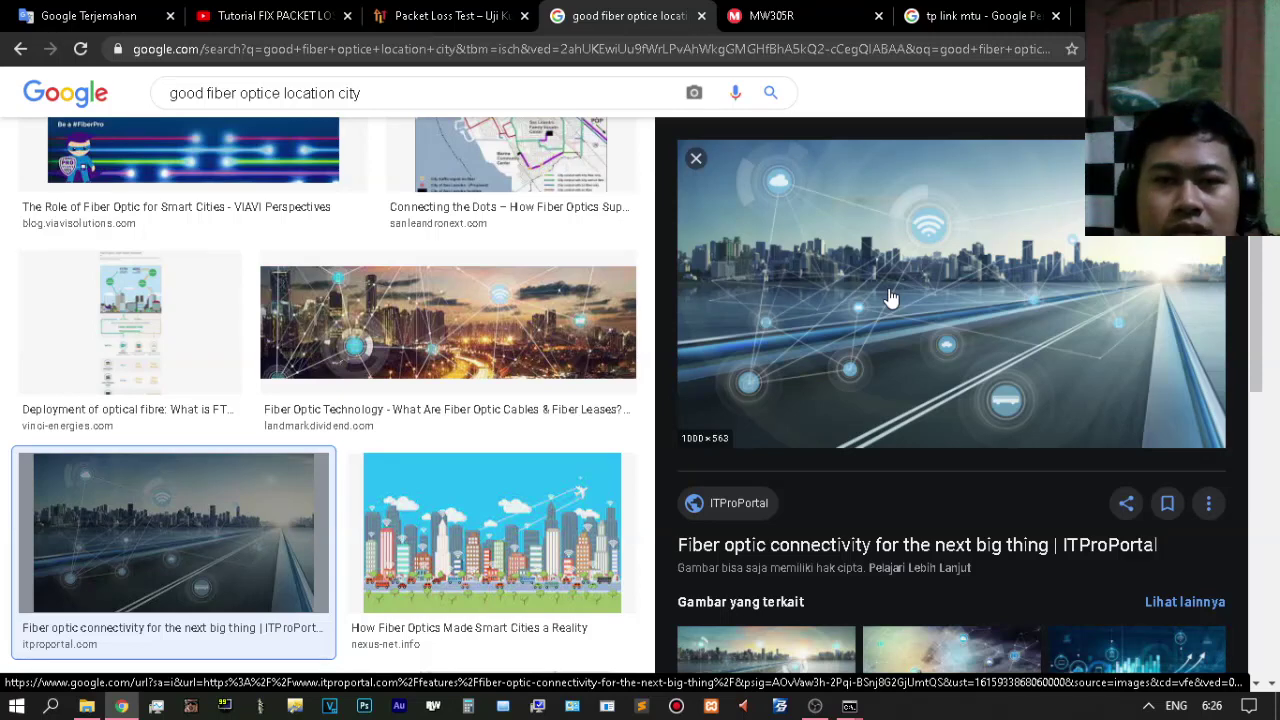
Preview the related Key Services – Cloud Contineo fiber image and look through the images related to it
scroll(950, 280, down, 5)
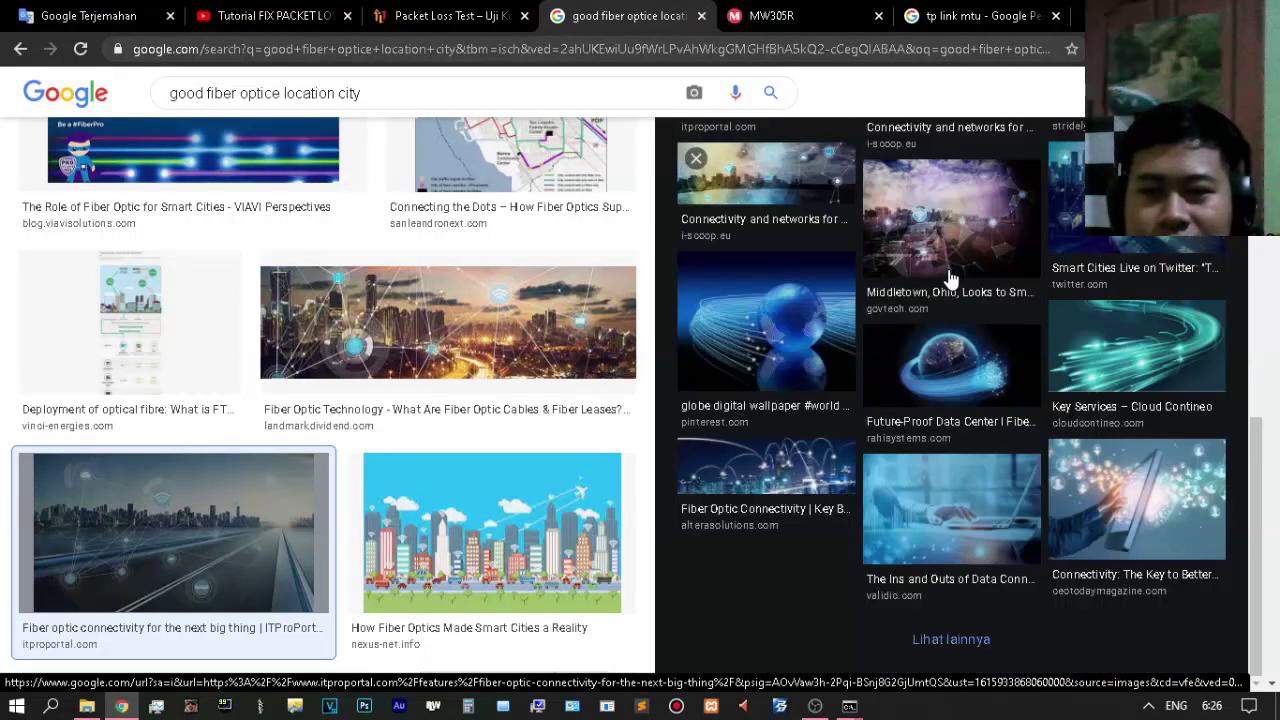
click(1204, 372)
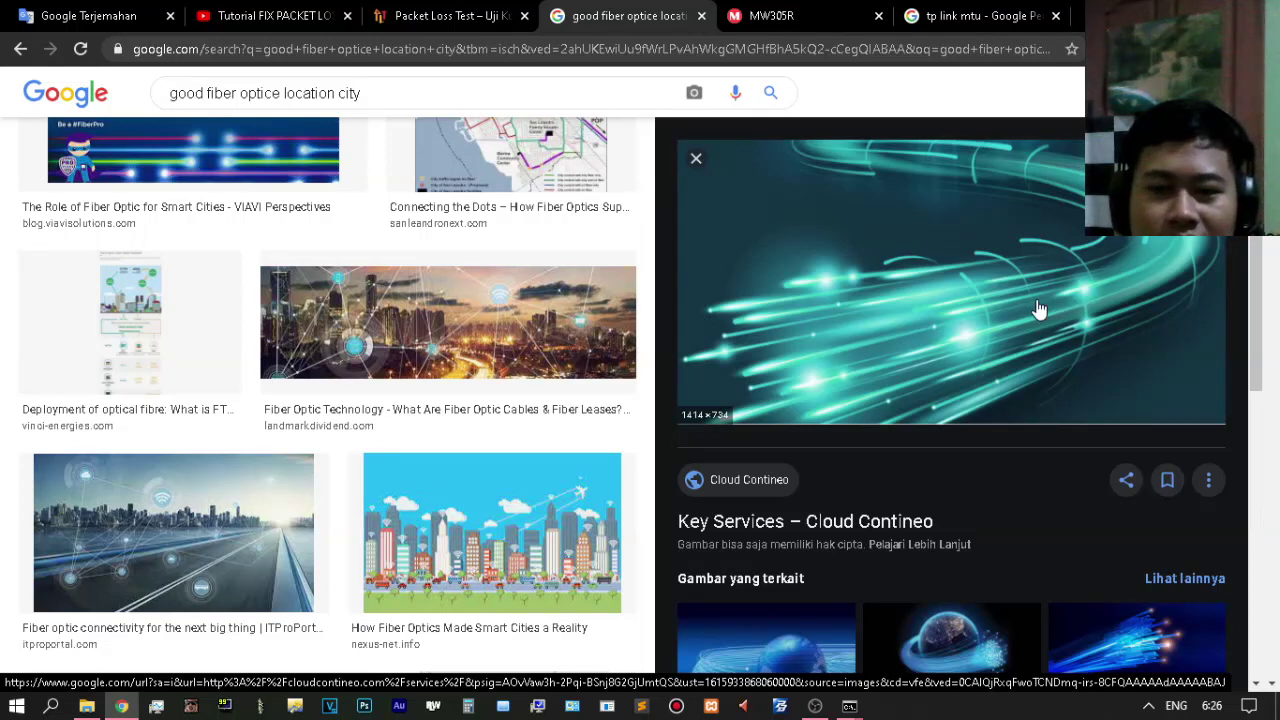
scroll(1038, 310, down, 7)
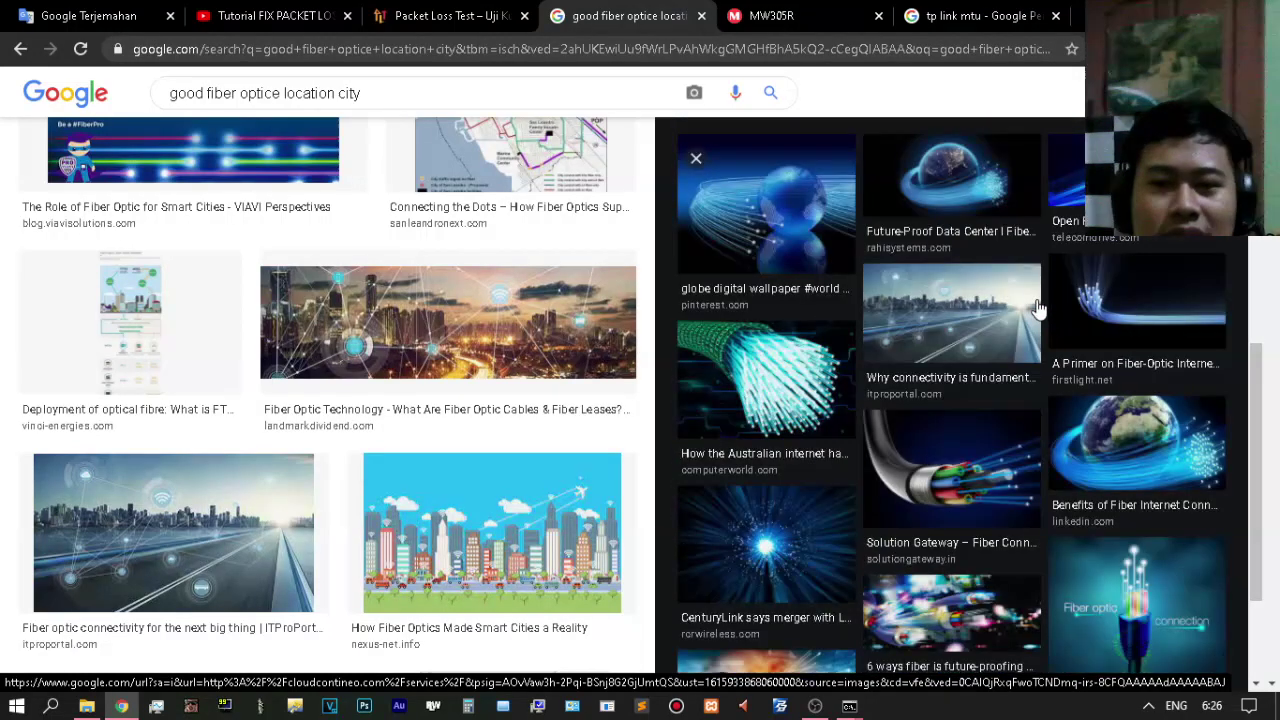
scroll(1038, 310, down, 1)
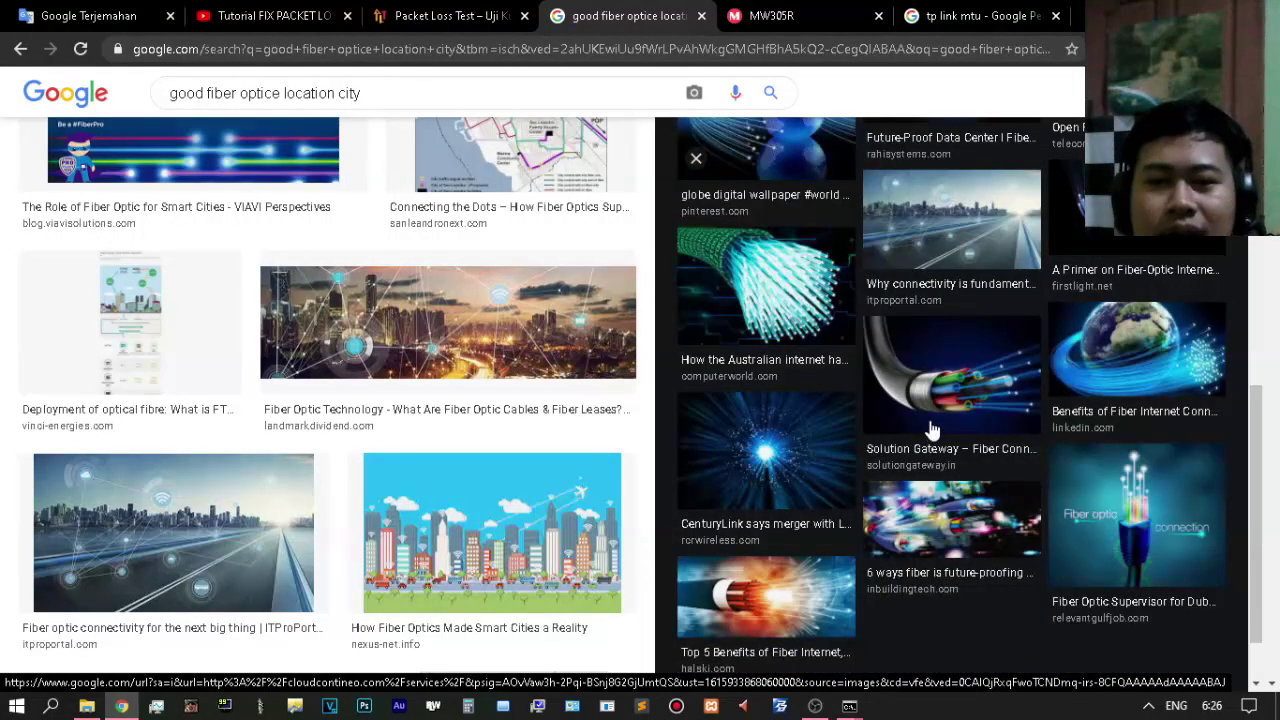